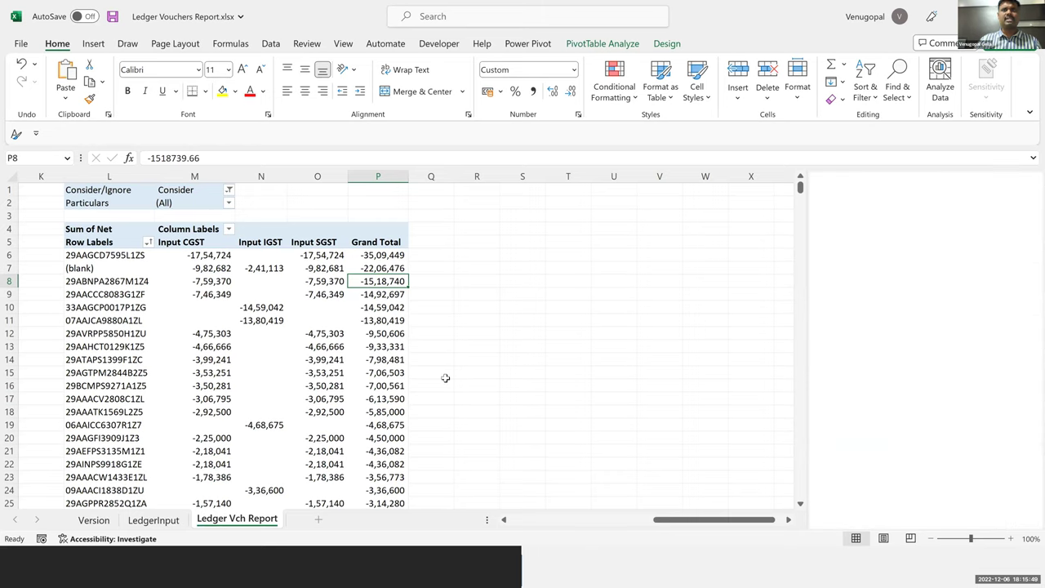
Step: Return to the first column of the Ledger Vch Report sheet, save the Ledger Vouchers Report workbook and close it
{"action": "key", "text": "Home"}
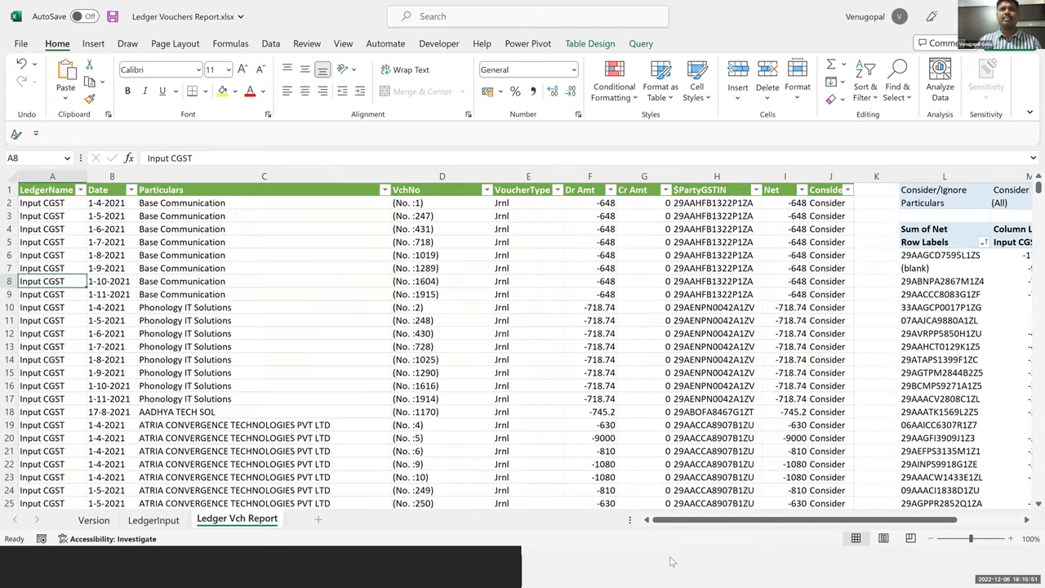
{"action": "key", "text": "ctrl+s"}
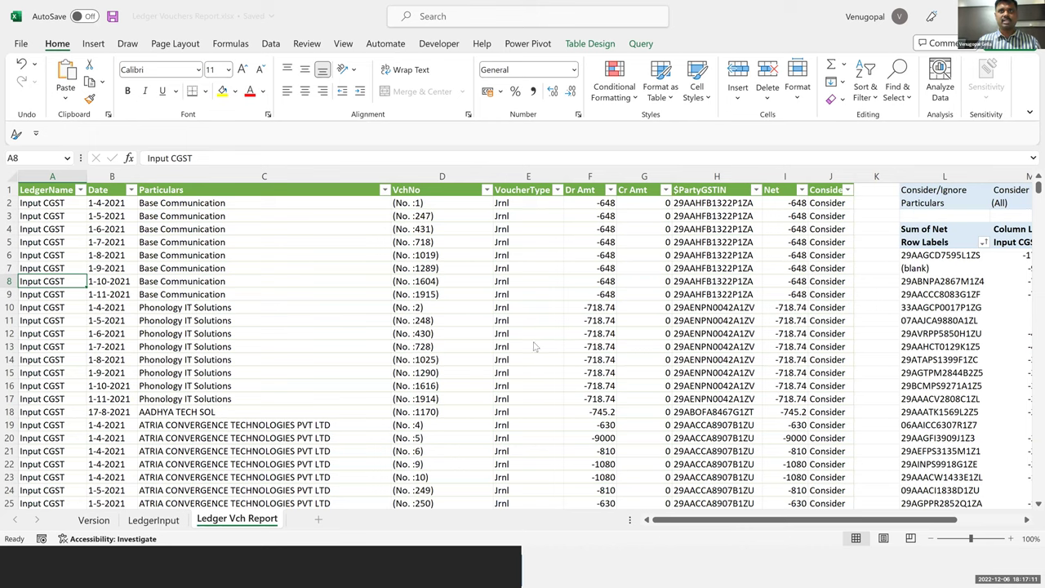
{"action": "key", "text": "ctrl+w"}
Step: Switch to the File Explorer window showing the Published folder under PowerQuery, Tally, Debtors Management
{"action": "key", "text": "alt+Tab"}
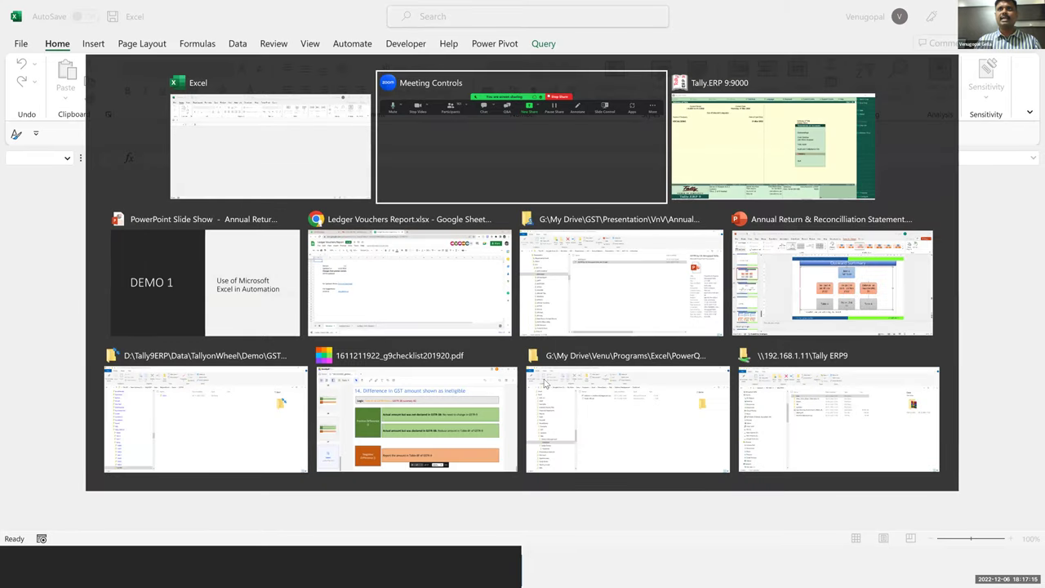
{"action": "key", "text": "alt+Tab"}
{"action": "key", "text": "alt+Tab"}
{"action": "key", "text": "alt+Tab"}
{"action": "key", "text": "alt+Tab"}
{"action": "key", "text": "alt+Tab"}
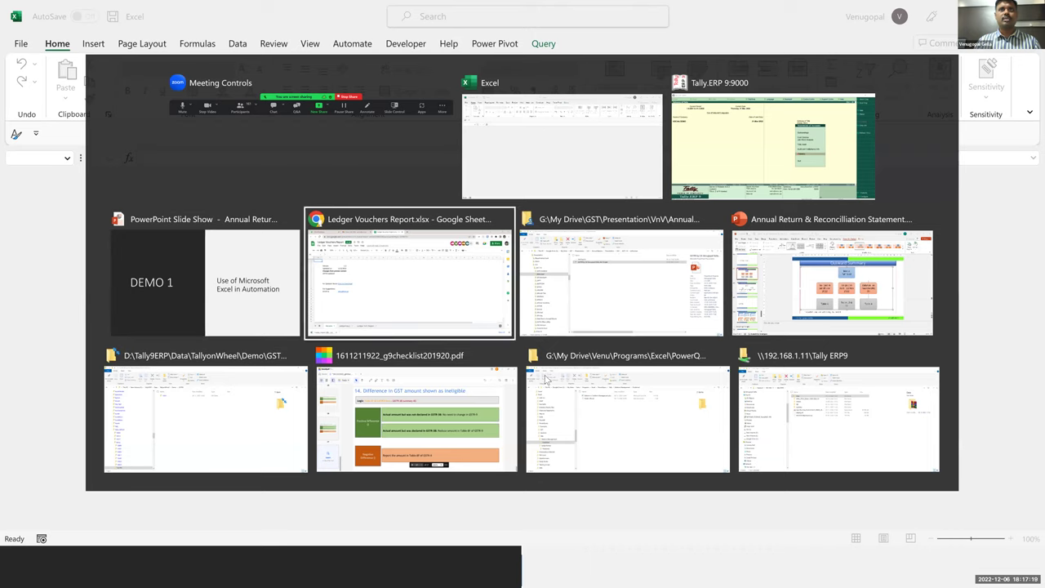
{"action": "left_click", "coordinate": [545, 385]}
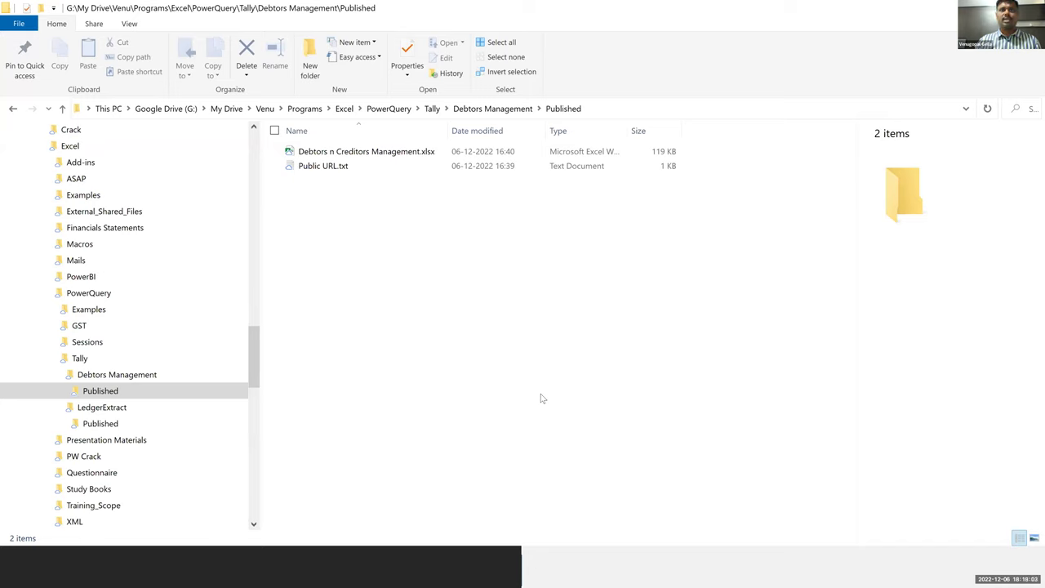
Step: Switch to the Debtors n Creditors Management V1.4 workbook in Excel and review its Version and Tally List sheets
{"action": "key", "text": "alt+Tab"}
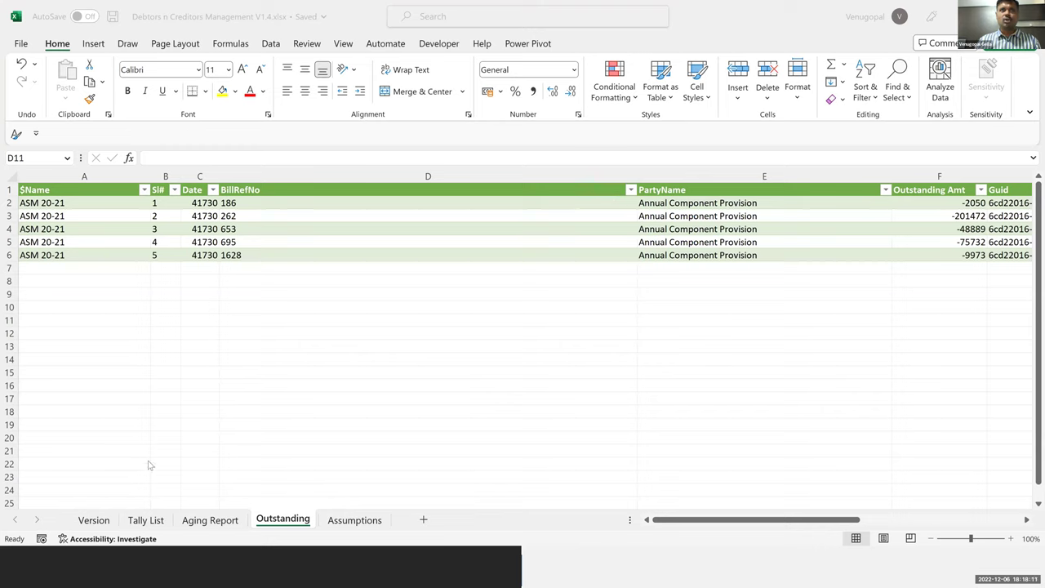
{"action": "left_click", "coordinate": [111, 529]}
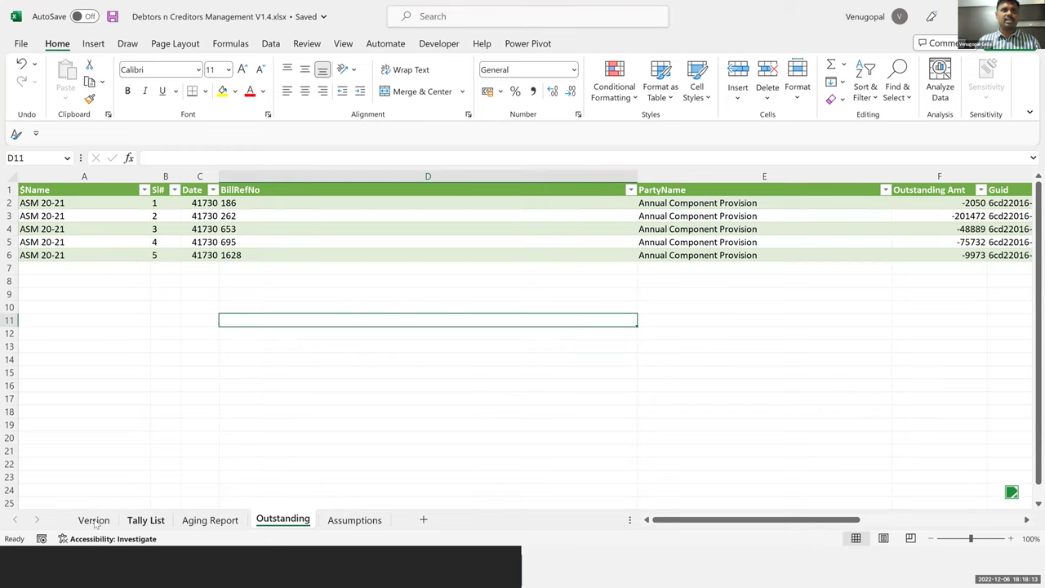
{"action": "left_click", "coordinate": [93, 523]}
{"action": "left_click", "coordinate": [140, 521]}
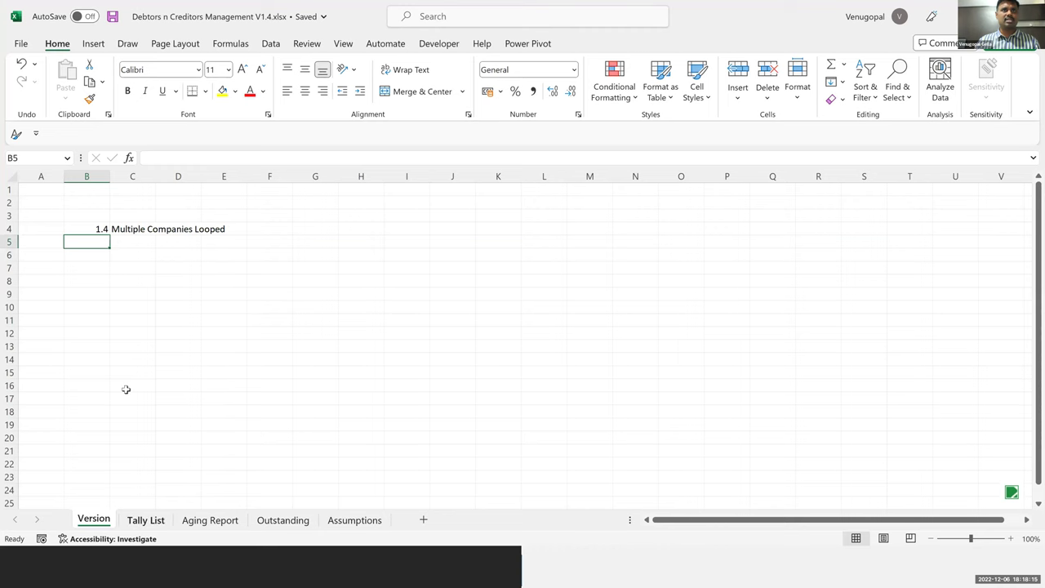
{"action": "right_click", "coordinate": [130, 292]}
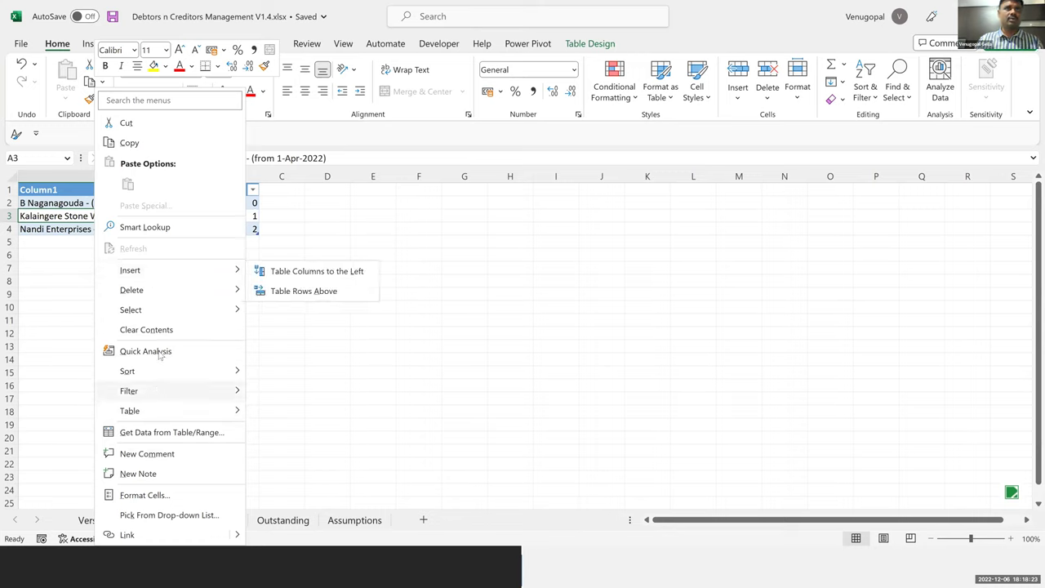
{"action": "left_click", "coordinate": [155, 216]}
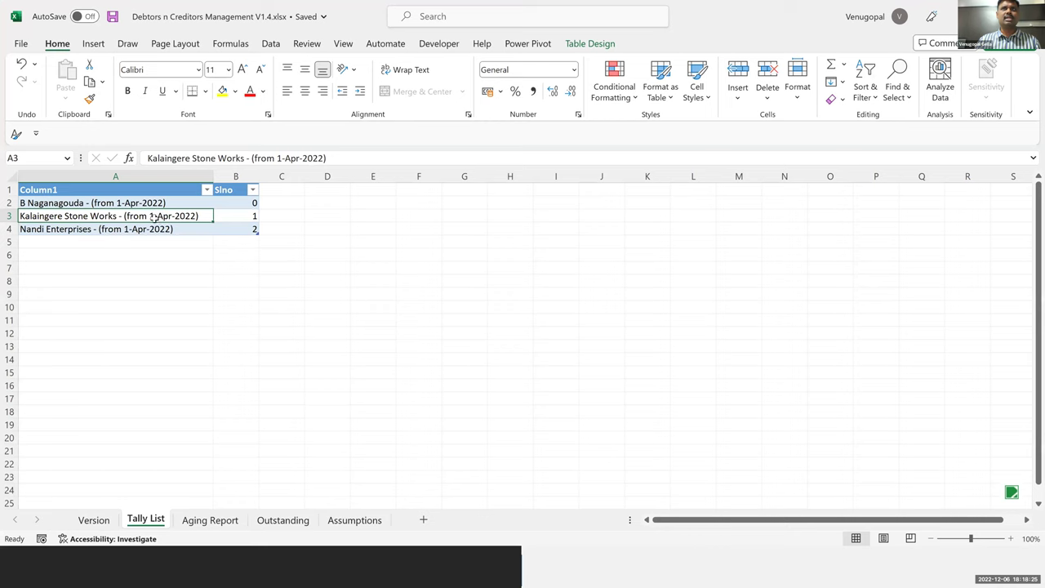
{"action": "left_click", "coordinate": [592, 46]}
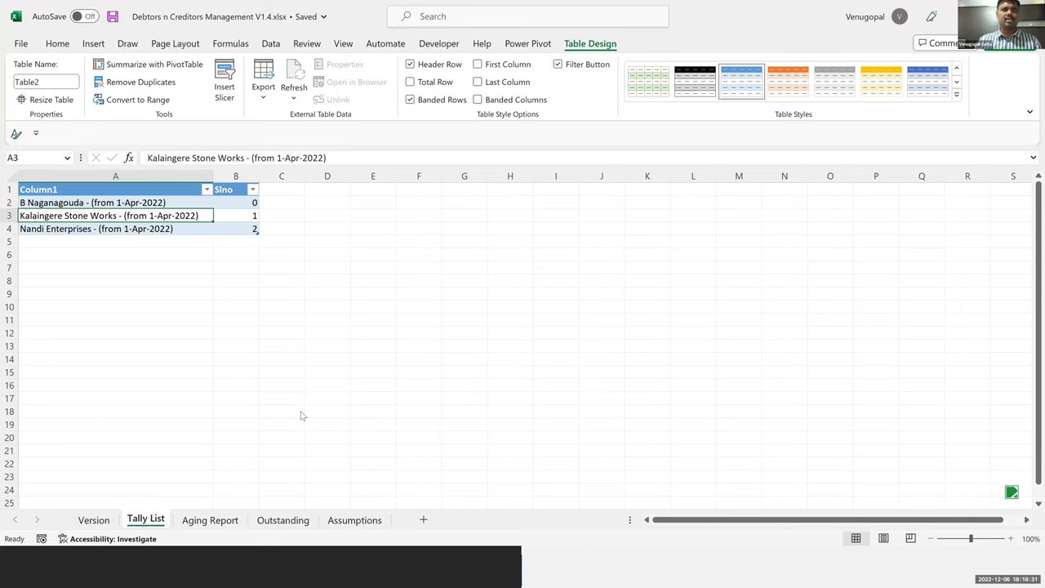
Step: Refresh the OutSTandingList table on the Outstanding sheet and check which companies its $Name filter lists
{"action": "left_click", "coordinate": [280, 526]}
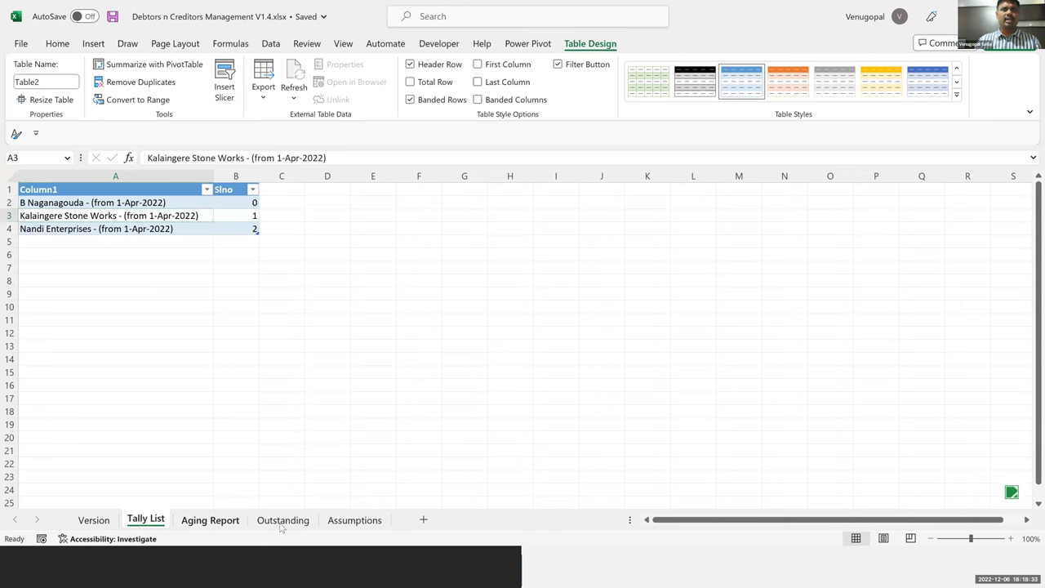
{"action": "key", "text": "ctrl+Page_Down"}
{"action": "key", "text": "ctrl+Page_Down"}
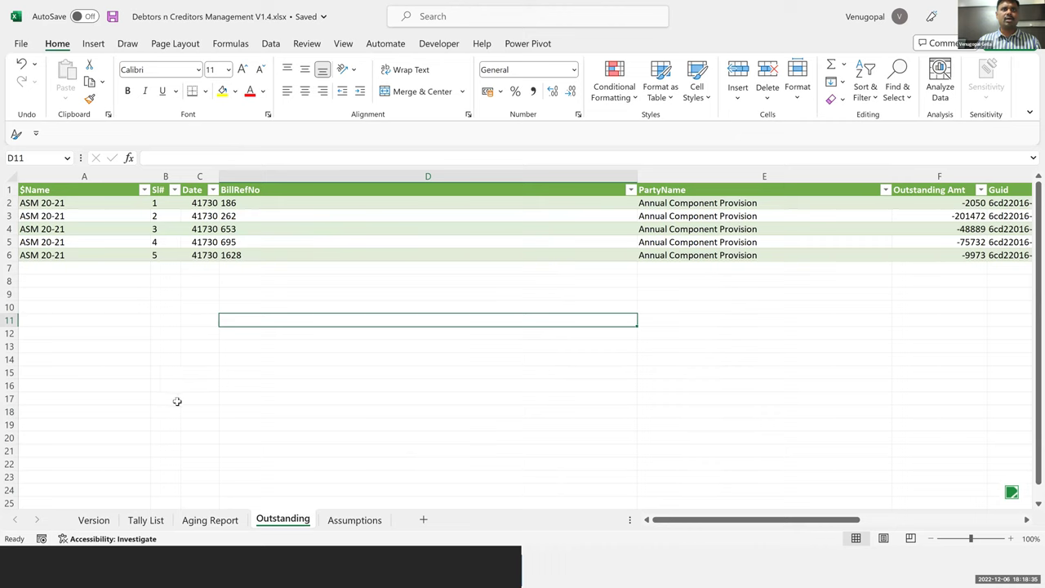
{"action": "left_click", "coordinate": [162, 227]}
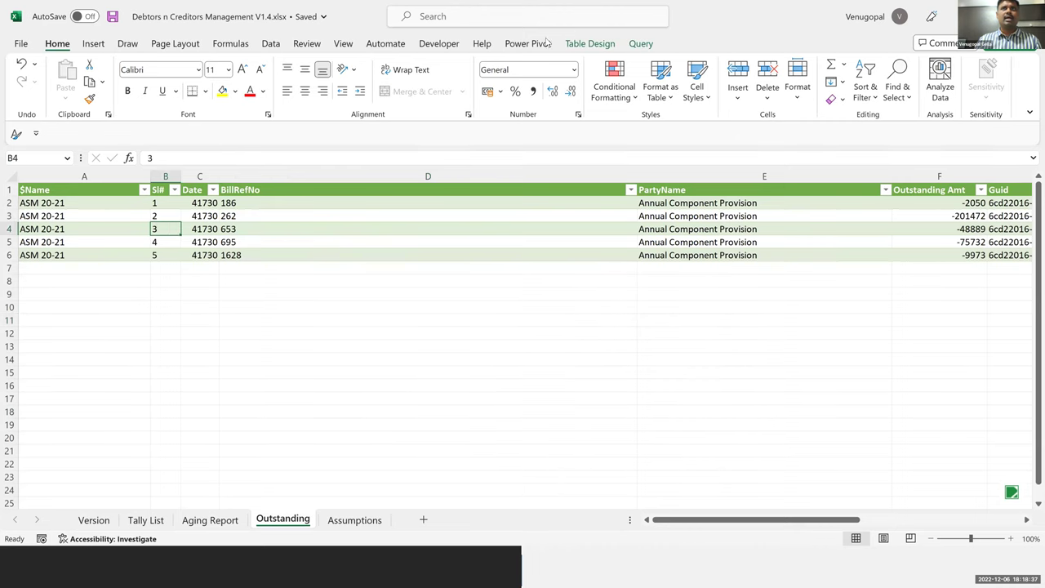
{"action": "left_click", "coordinate": [589, 43]}
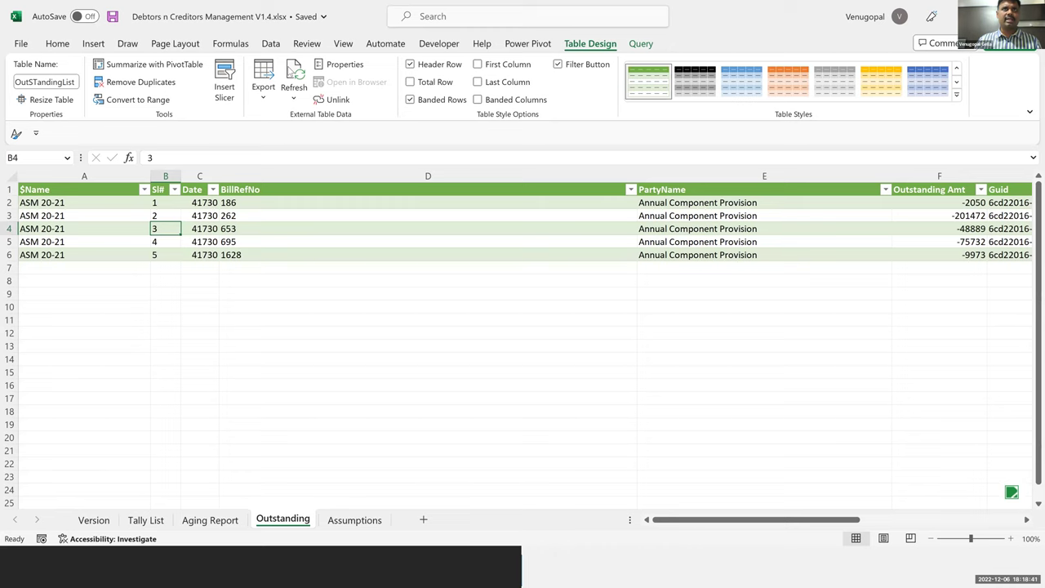
{"action": "left_click", "coordinate": [294, 75]}
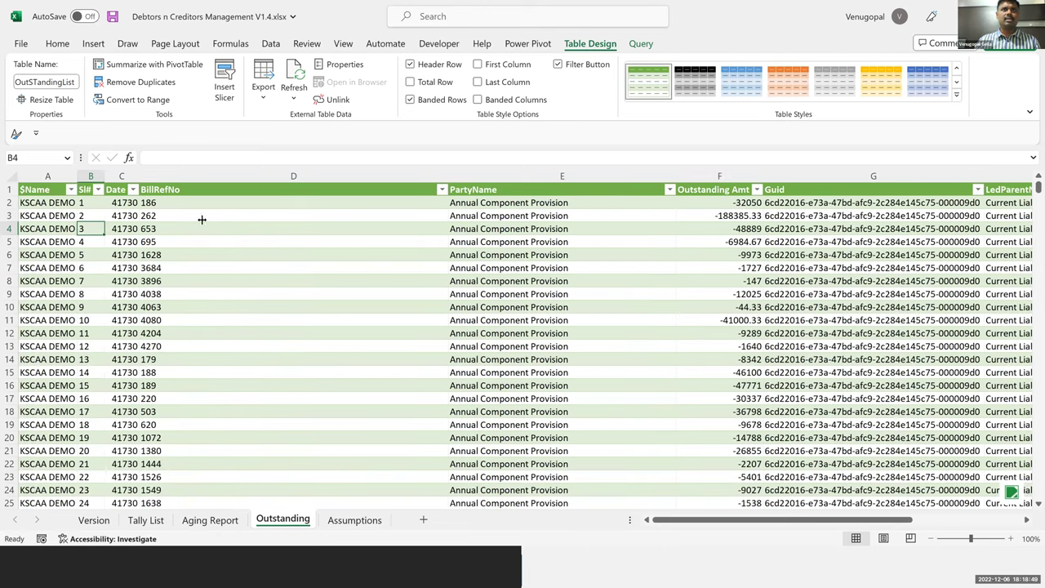
{"action": "left_click", "coordinate": [71, 189]}
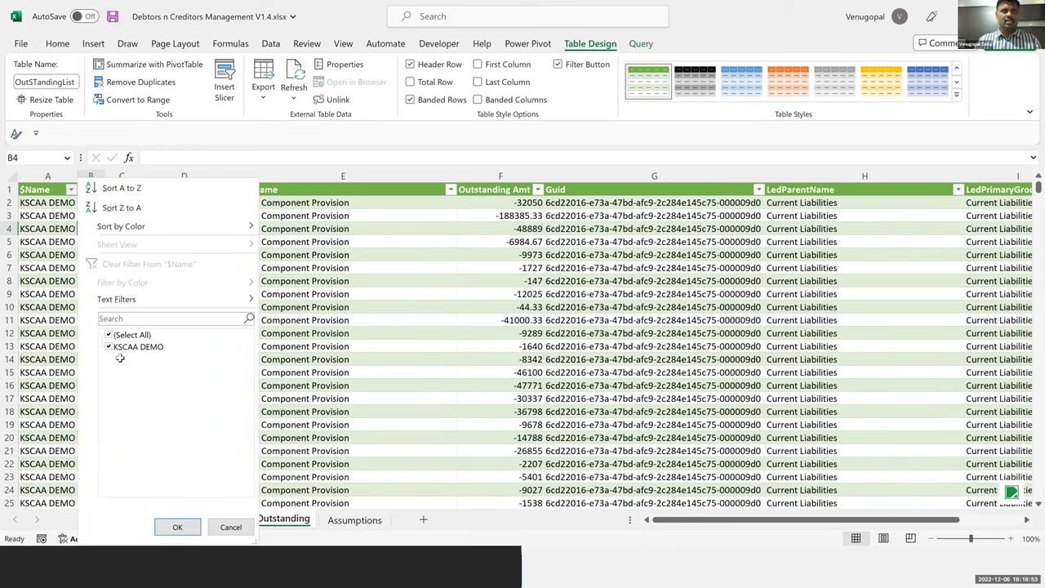
{"action": "left_click", "coordinate": [372, 366]}
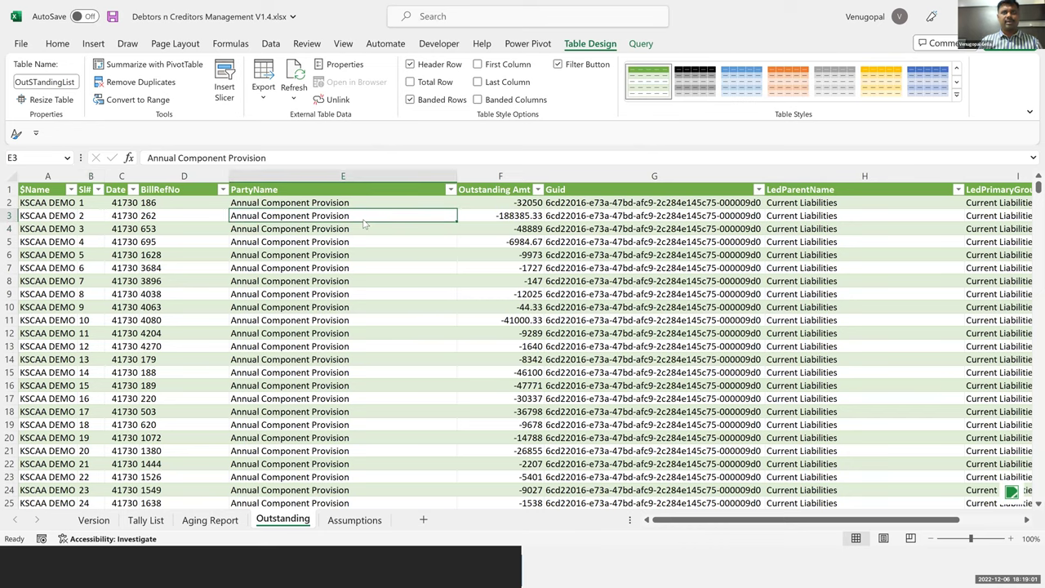
Step: Hide the Guid column in the outstanding table
{"action": "key", "text": "F6"}
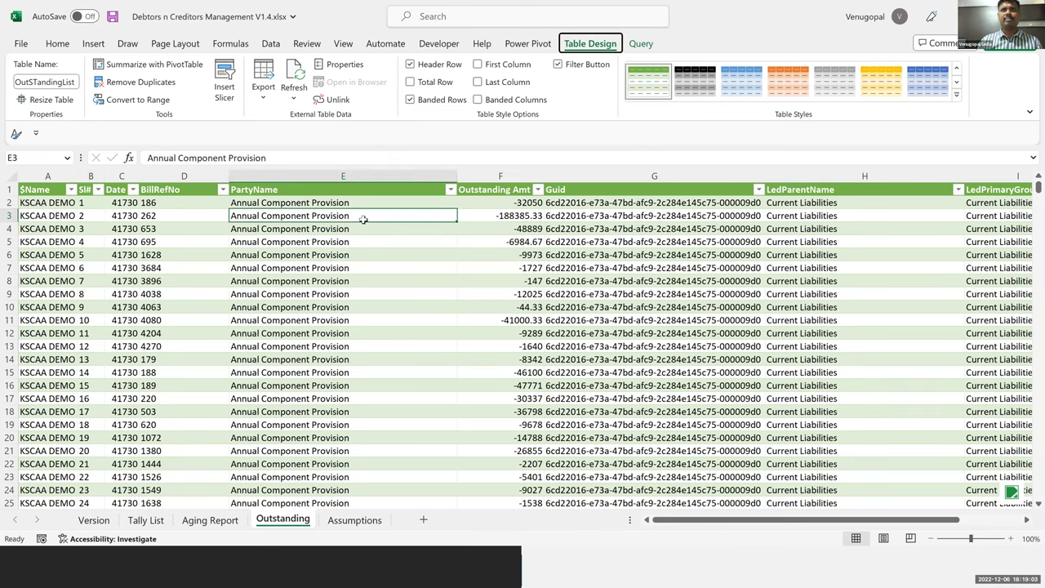
{"action": "key", "text": "Right"}
{"action": "key", "text": "Right"}
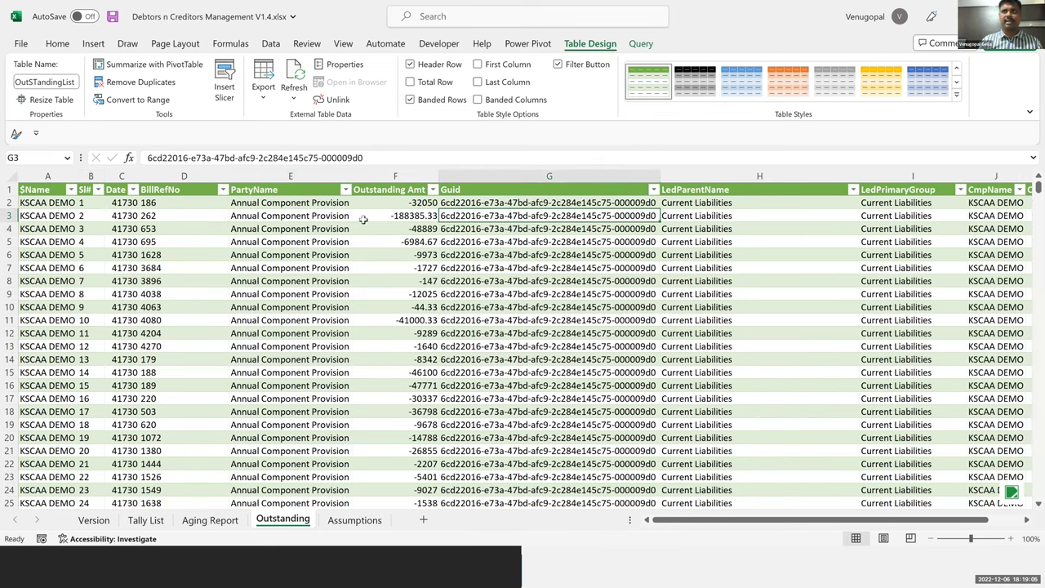
{"action": "key", "text": "ctrl+0"}
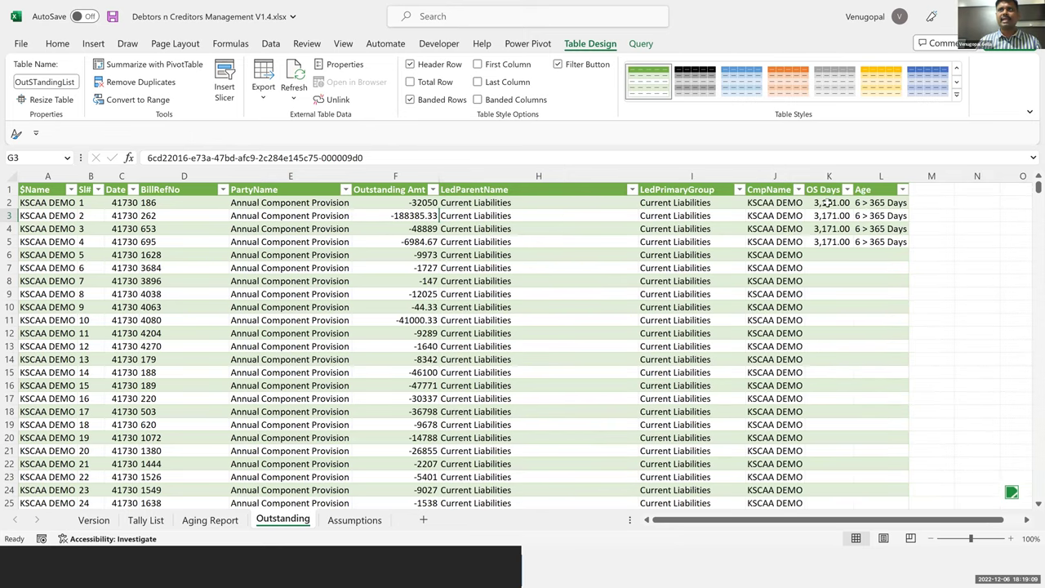
Step: Inspect the formulas in the OS Days and Age columns in the table's first data row
{"action": "key", "text": "Up"}
{"action": "key", "text": "Right"}
{"action": "key", "text": "Right"}
{"action": "key", "text": "Right"}
{"action": "key", "text": "Right"}
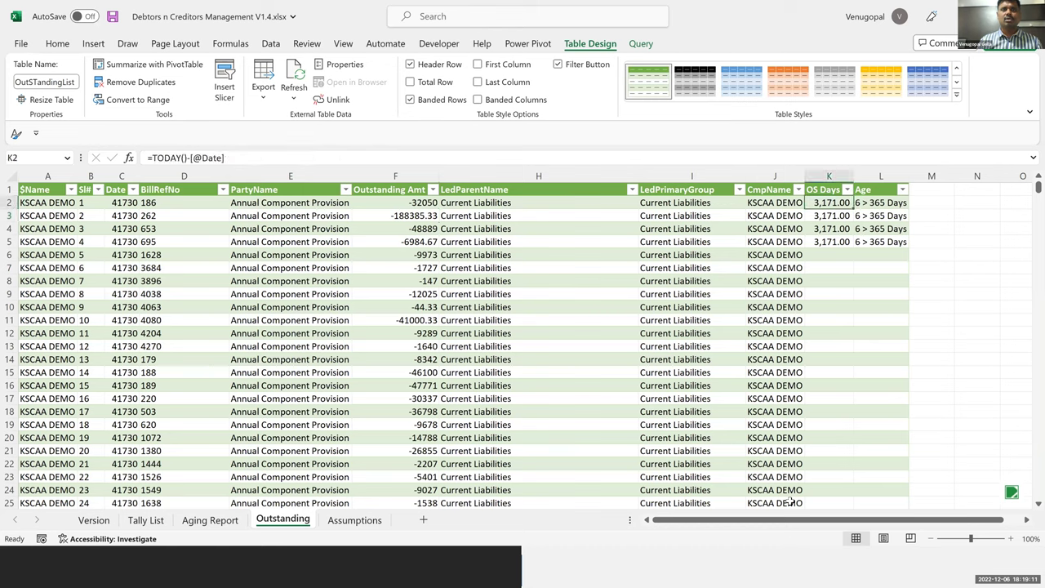
{"action": "key", "text": "Right"}
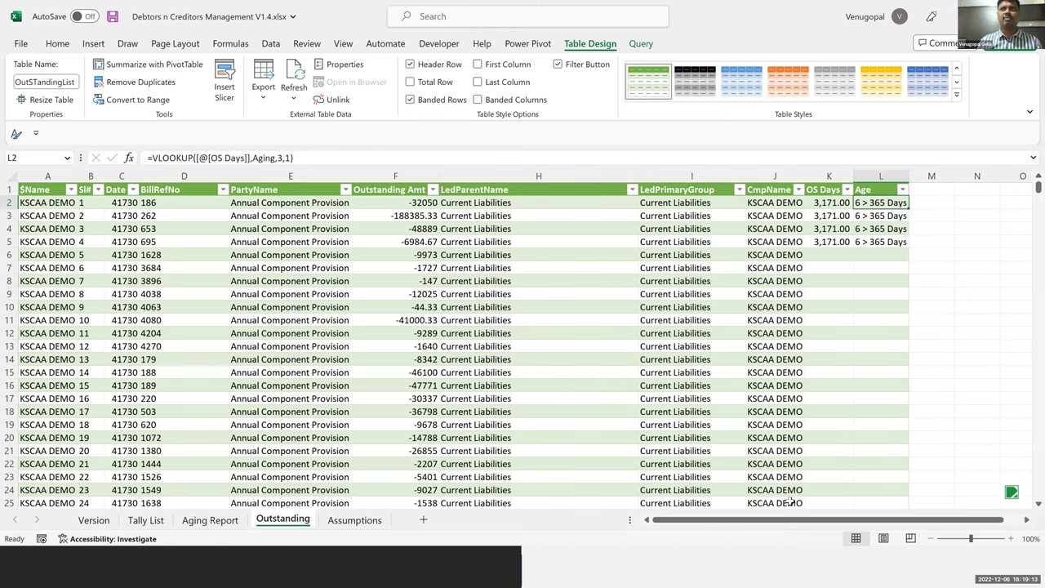
Step: Copy the OS Days and Age formulas from row 5 into the table's last row, row 2061
{"action": "key", "text": "Left"}
{"action": "key", "text": "Down"}
{"action": "key", "text": "Down"}
{"action": "key", "text": "Down"}
{"action": "key", "text": "shift+Right"}
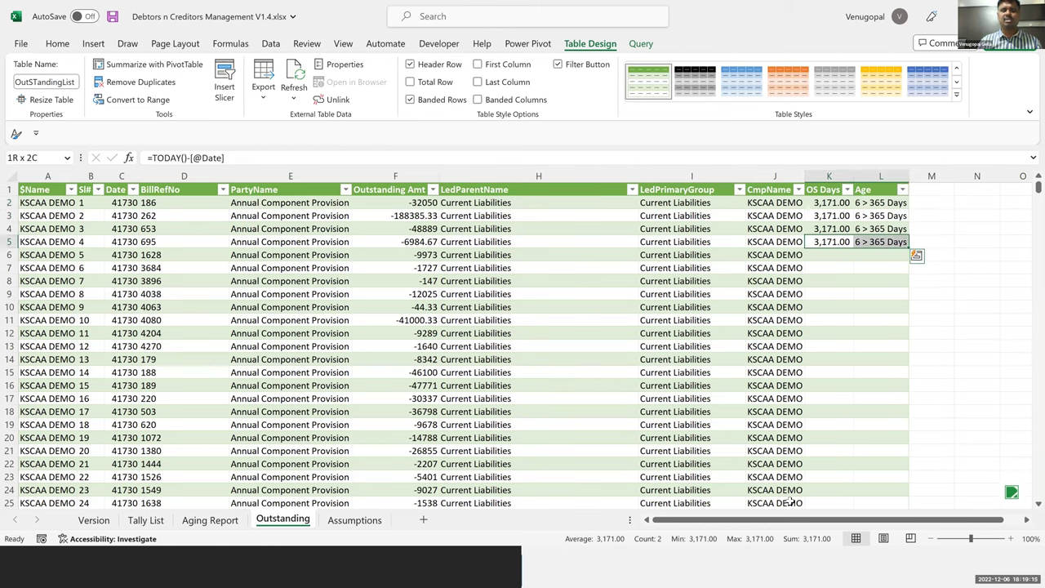
{"action": "key", "text": "ctrl+c"}
{"action": "key", "text": "Left"}
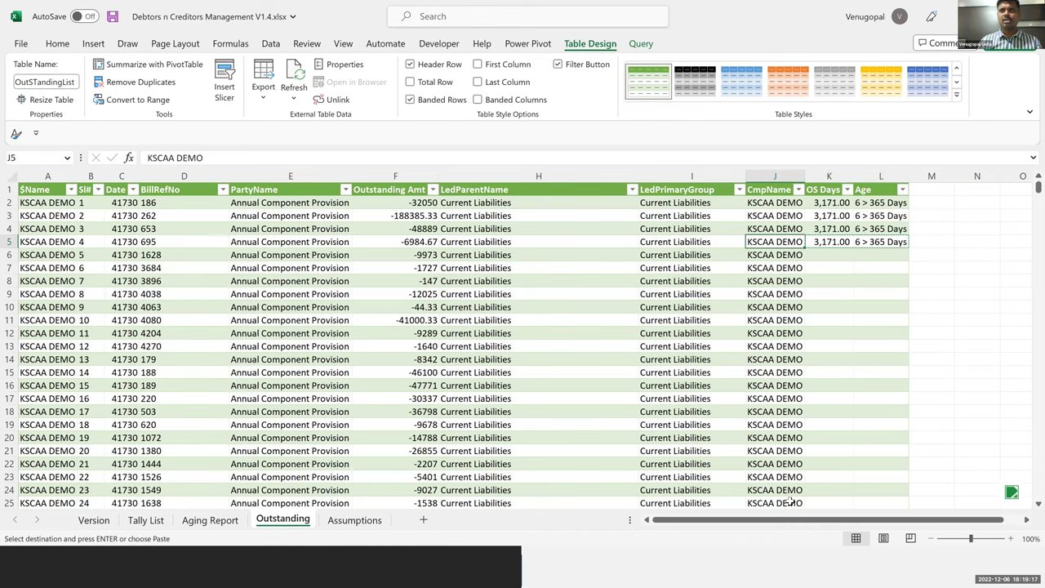
{"action": "key", "text": "ctrl+Down"}
{"action": "key", "text": "Right"}
{"action": "key", "text": "ctrl+v"}
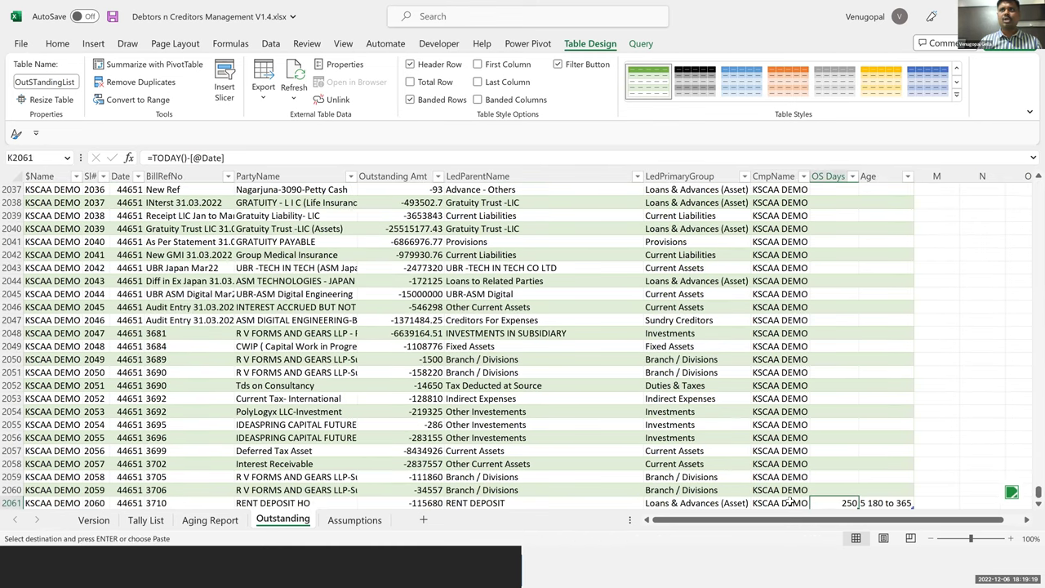
Step: Paste the copied OS Days and Age formulas into rows 6 to 2061 and check the end of the table
{"action": "key", "text": "ctrl+shift+Up"}
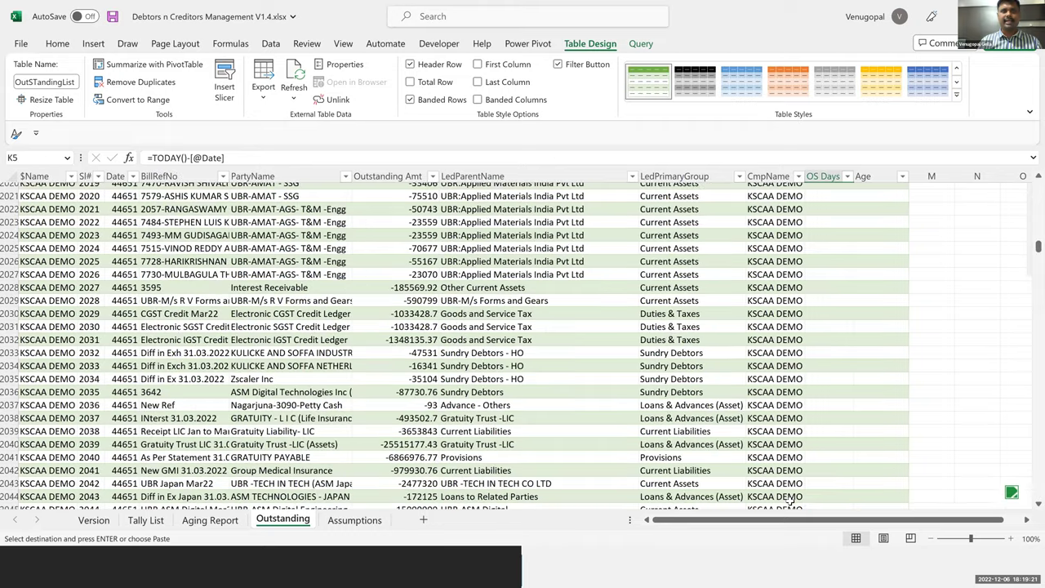
{"action": "key", "text": "shift+Down"}
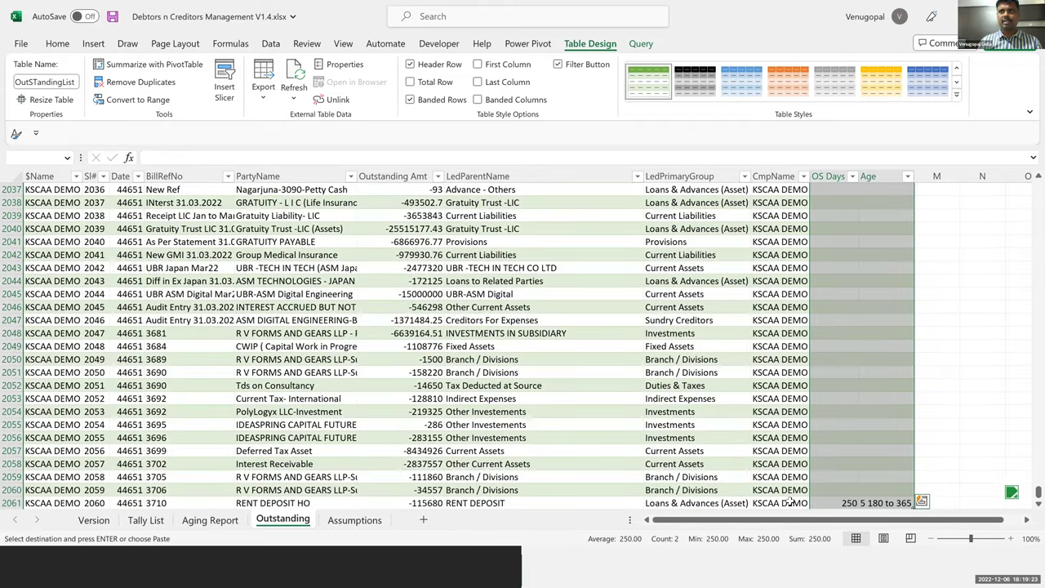
{"action": "key", "text": "ctrl+v"}
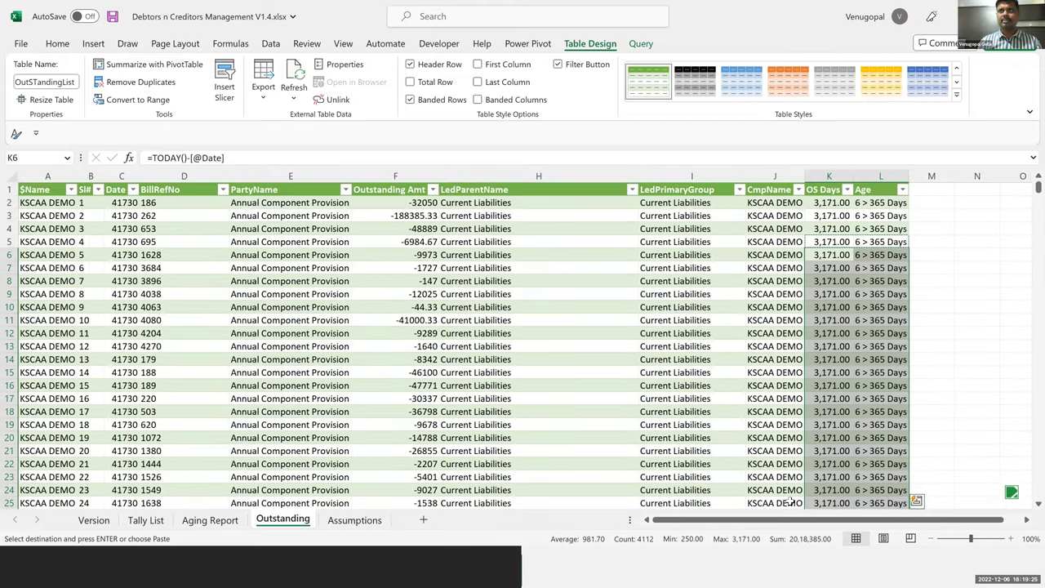
{"action": "key", "text": "ctrl+Down"}
{"action": "scroll", "coordinate": [776, 490], "scroll_direction": "down", "scroll_amount": 7}
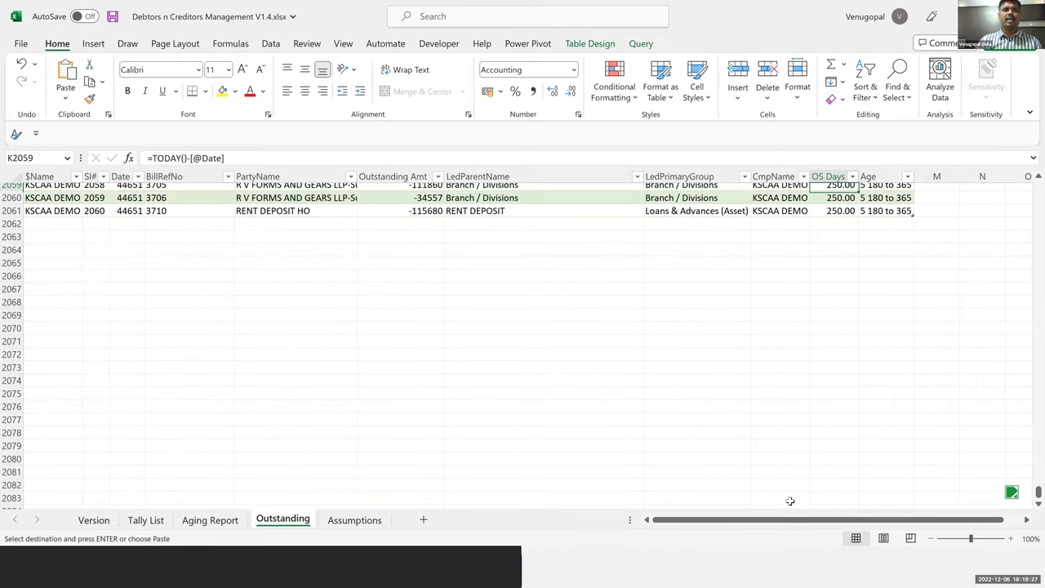
{"action": "key", "text": "Up"}
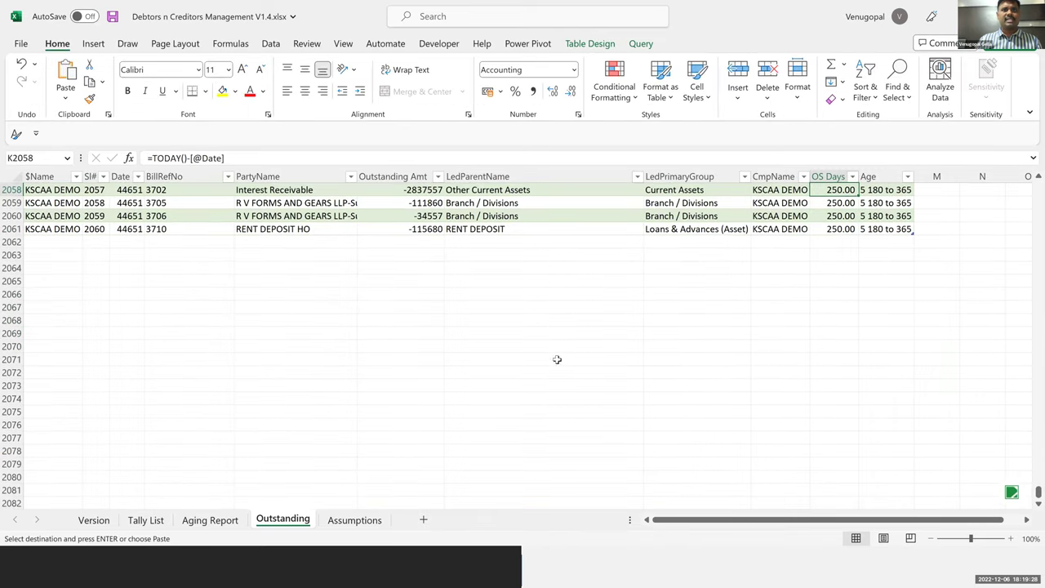
Step: Refresh the PivotTable on the Aging Report sheet
{"action": "left_click", "coordinate": [223, 521]}
{"action": "right_click", "coordinate": [211, 325]}
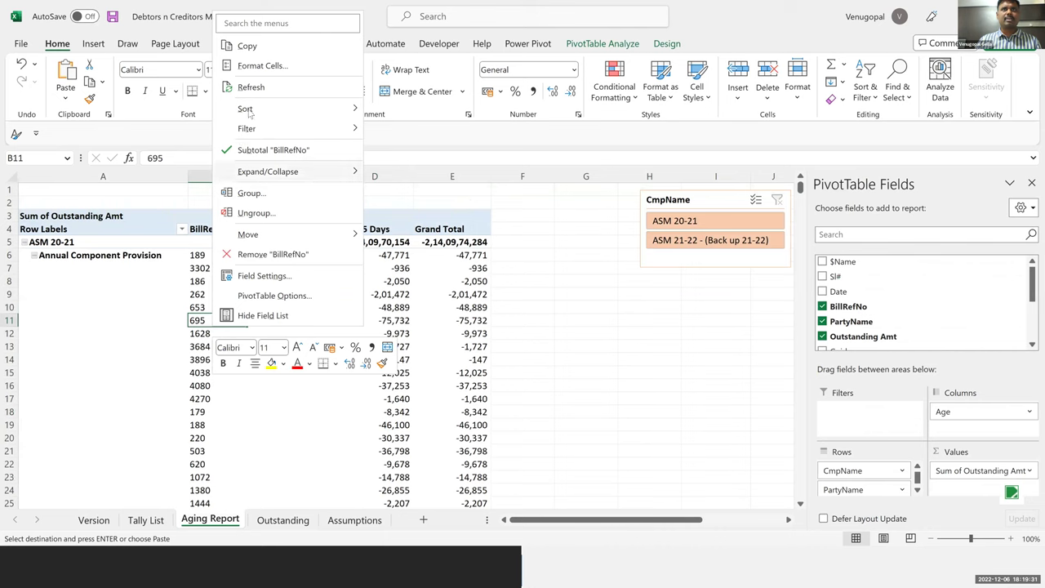
{"action": "left_click", "coordinate": [251, 87]}
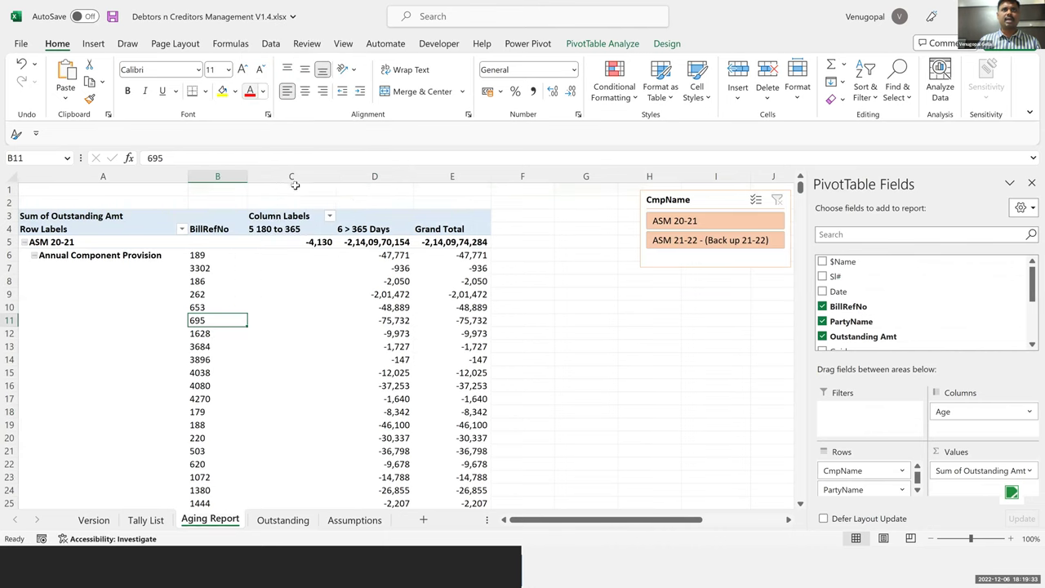
Step: Collapse the entire PartyName field in the aging PivotTable to hide the individual bill references
{"action": "right_click", "coordinate": [94, 258]}
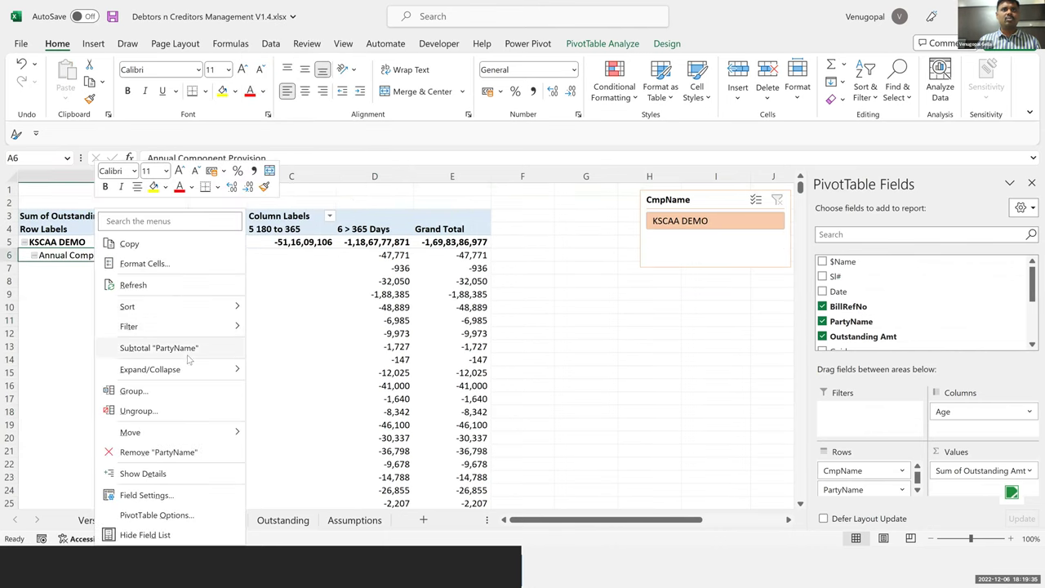
{"action": "mouse_move", "coordinate": [226, 372]}
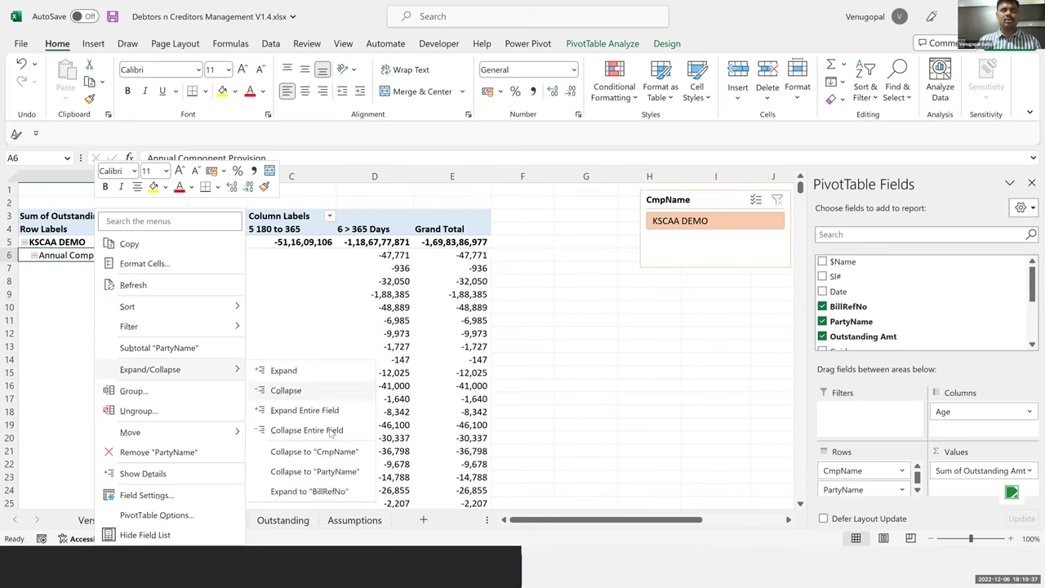
{"action": "left_click", "coordinate": [329, 409]}
Step: Filter the aging report to the Sundry Debtors primary group
{"action": "left_click", "coordinate": [643, 306]}
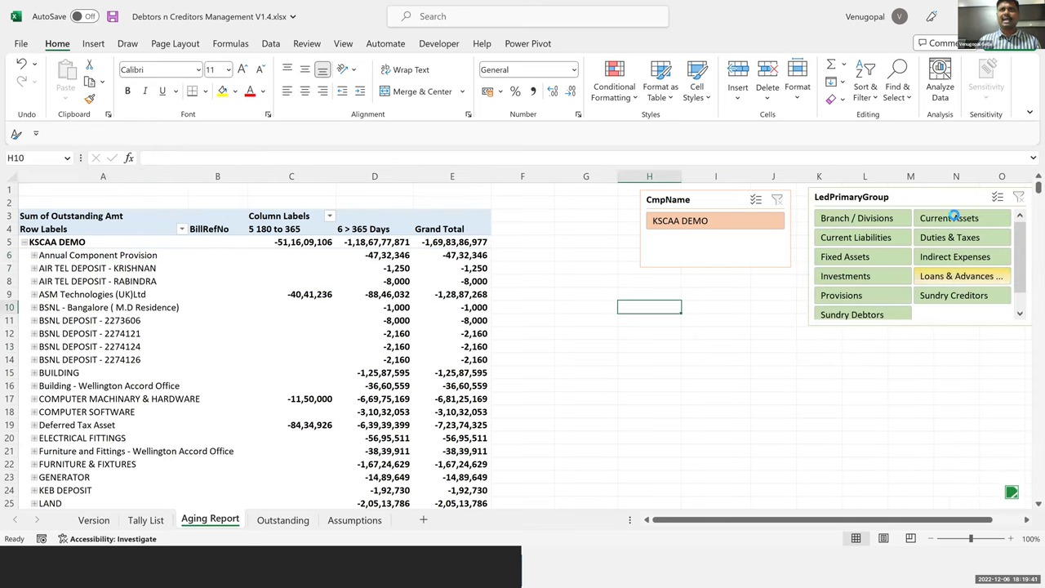
{"action": "left_click", "coordinate": [955, 219]}
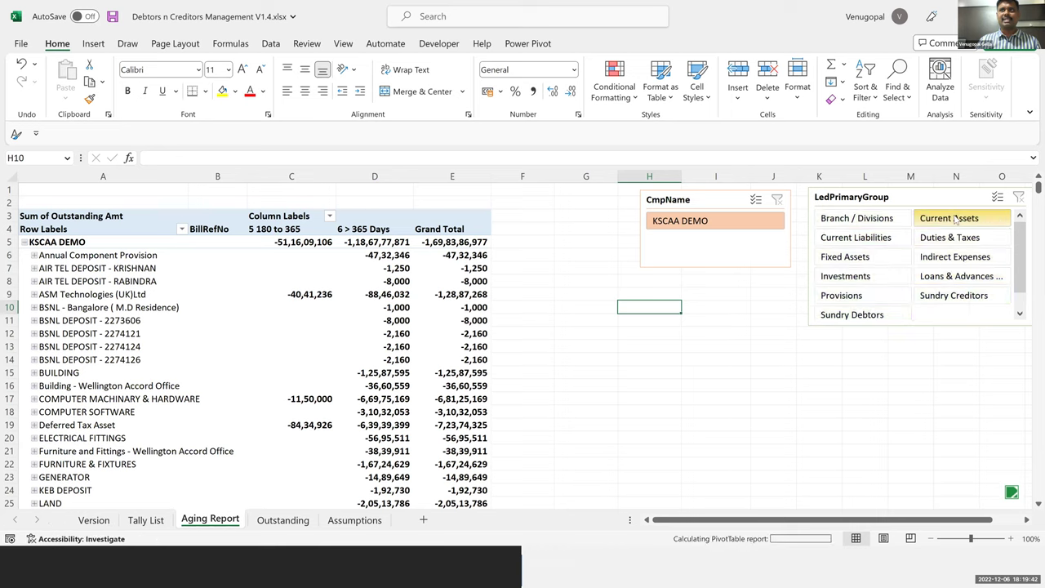
{"action": "left_click", "coordinate": [849, 317]}
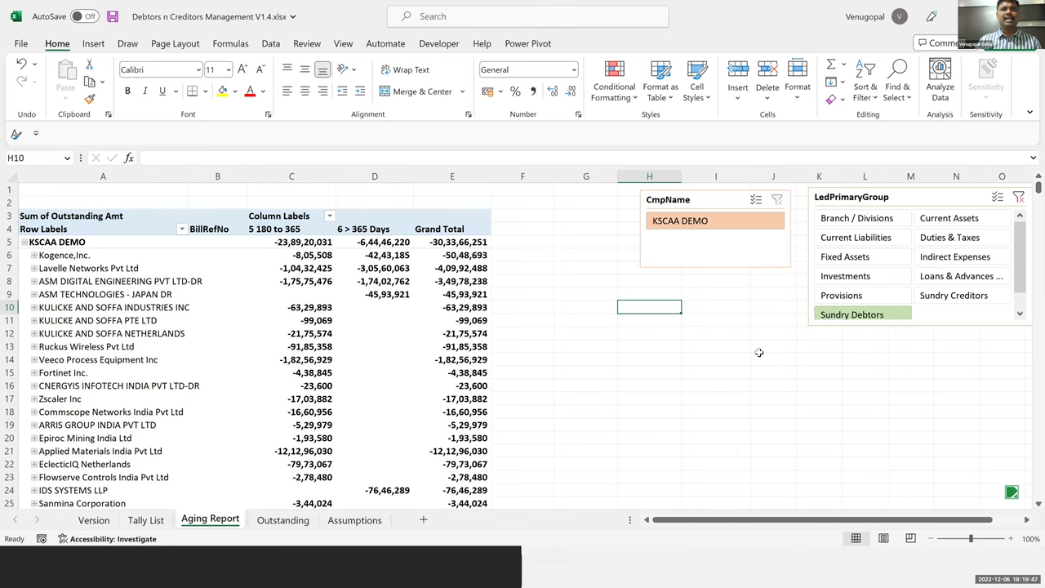
Step: Review the Sundry Debtors aging amounts party by party down to the grand total
{"action": "scroll", "coordinate": [759, 352], "scroll_direction": "down", "scroll_amount": 2}
{"action": "scroll", "coordinate": [759, 352], "scroll_direction": "down", "scroll_amount": 2}
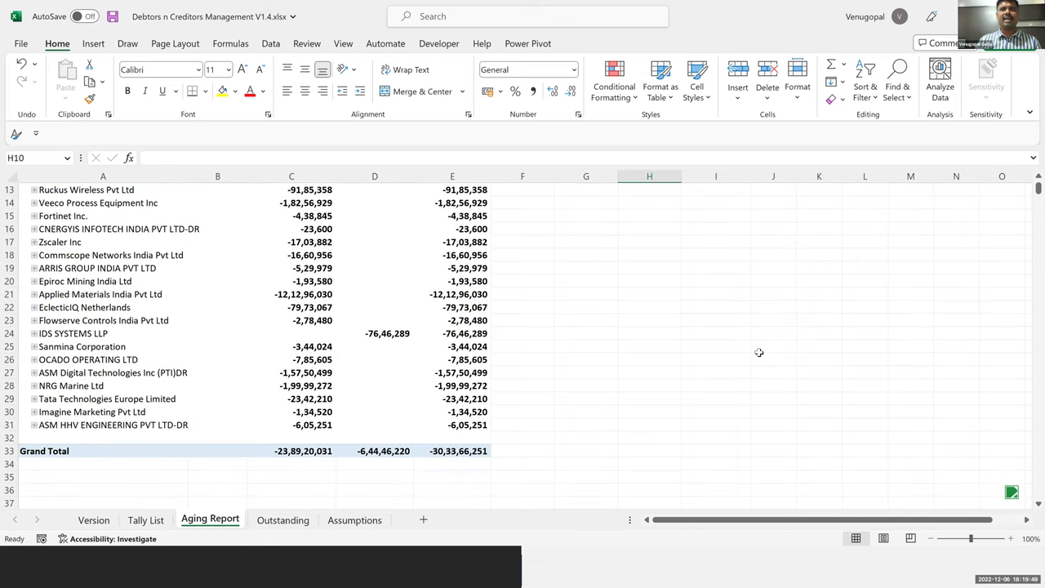
{"action": "scroll", "coordinate": [758, 352], "scroll_direction": "up", "scroll_amount": 2}
{"action": "scroll", "coordinate": [759, 351], "scroll_direction": "up", "scroll_amount": 3}
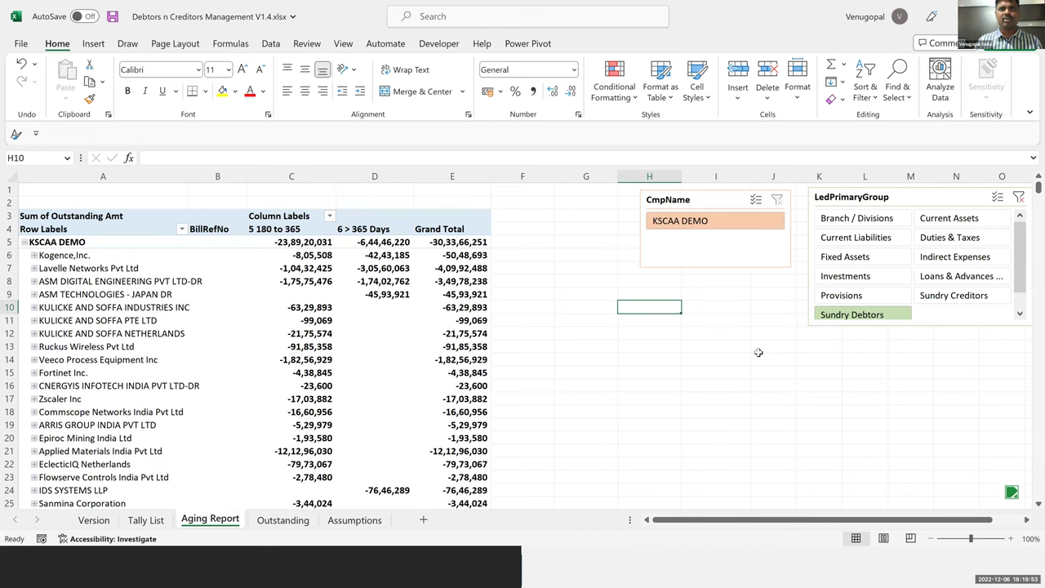
{"action": "scroll", "coordinate": [759, 352], "scroll_direction": "down", "scroll_amount": 4}
{"action": "scroll", "coordinate": [757, 353], "scroll_direction": "up", "scroll_amount": 2}
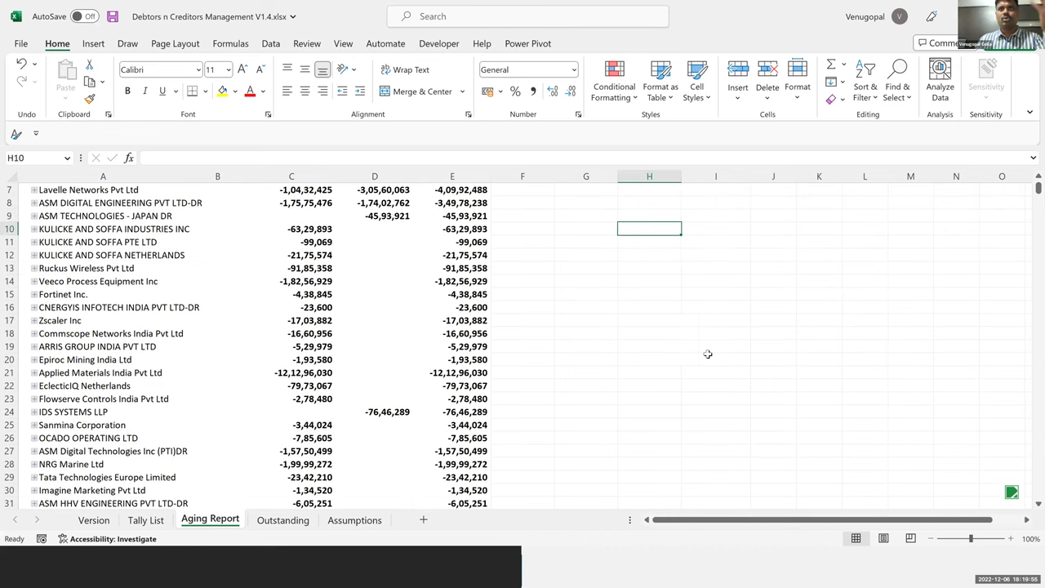
{"action": "scroll", "coordinate": [721, 354], "scroll_direction": "up", "scroll_amount": 2}
{"action": "scroll", "coordinate": [453, 244], "scroll_direction": "up", "scroll_amount": 1}
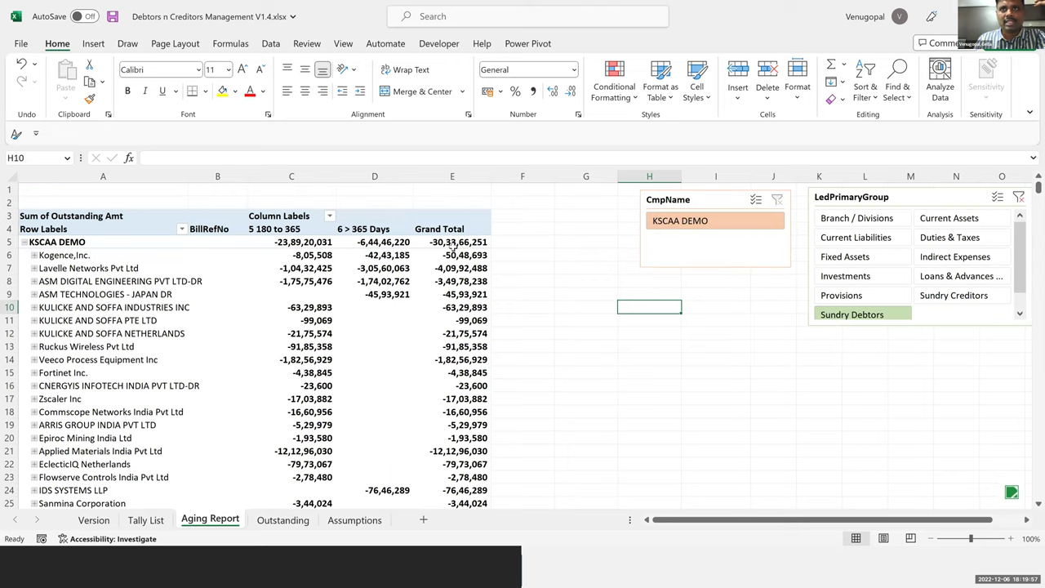
Step: Sort the parties by their Grand Total amounts from smallest to largest and check the sorted list
{"action": "scroll", "coordinate": [511, 241], "scroll_direction": "down", "scroll_amount": 2}
{"action": "left_click", "coordinate": [453, 268]}
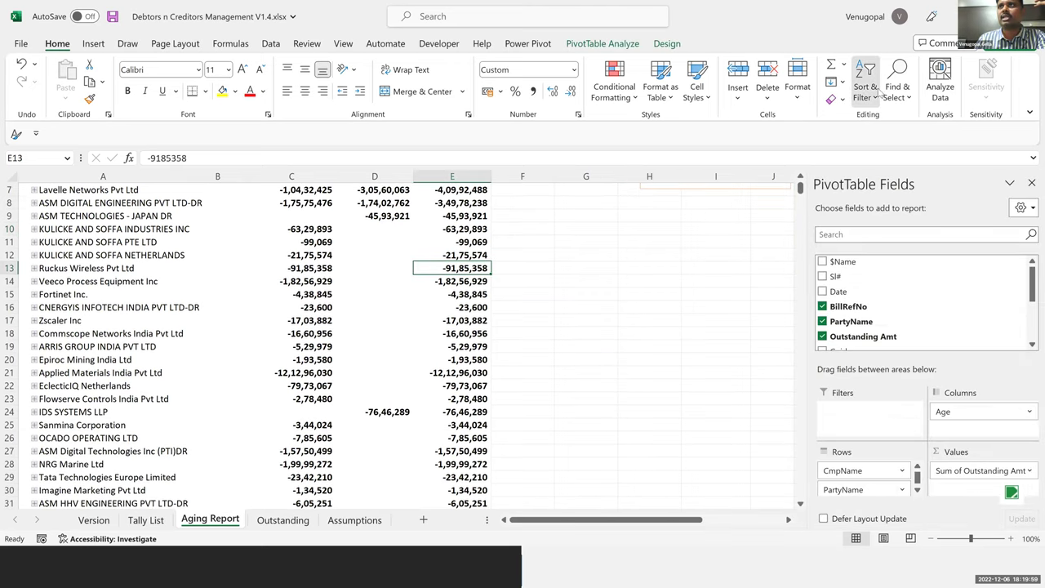
{"action": "scroll", "coordinate": [490, 335], "scroll_direction": "down", "scroll_amount": 4}
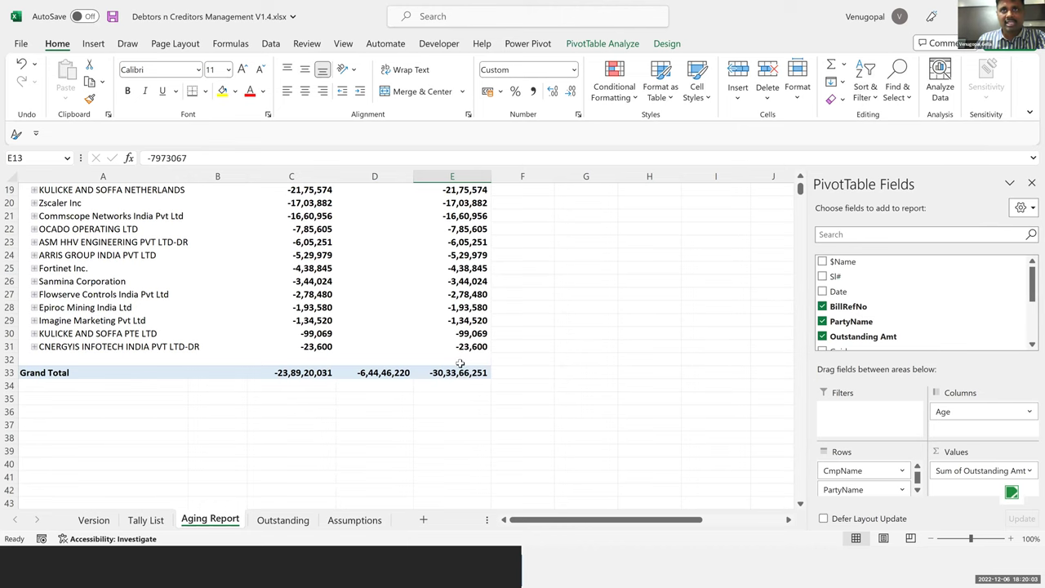
{"action": "scroll", "coordinate": [460, 363], "scroll_direction": "up", "scroll_amount": 2}
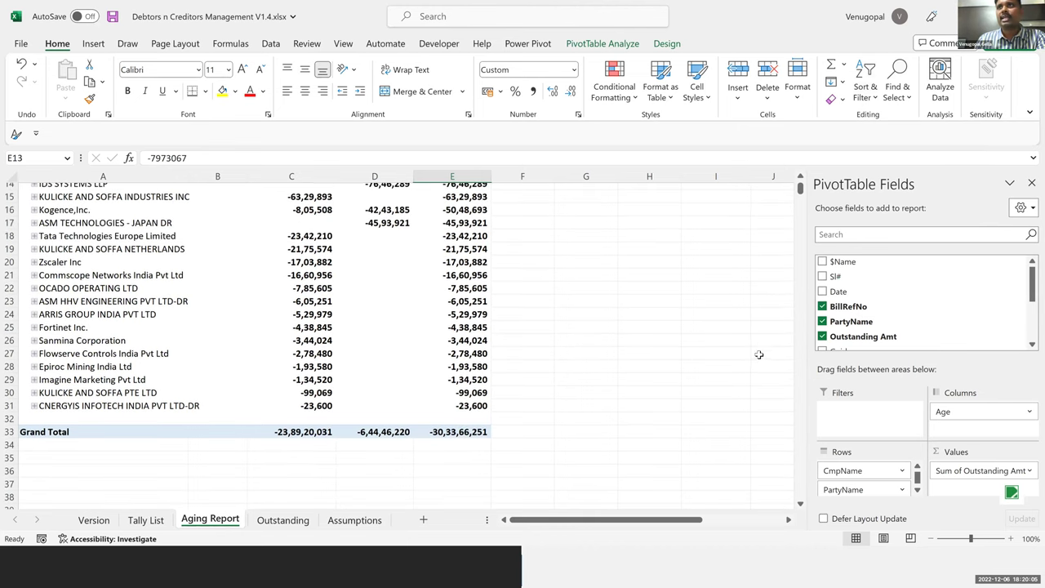
{"action": "scroll", "coordinate": [759, 354], "scroll_direction": "up", "scroll_amount": 4}
Step: Filter the aging report to the Sundry Creditors primary group instead
{"action": "left_click", "coordinate": [759, 356]}
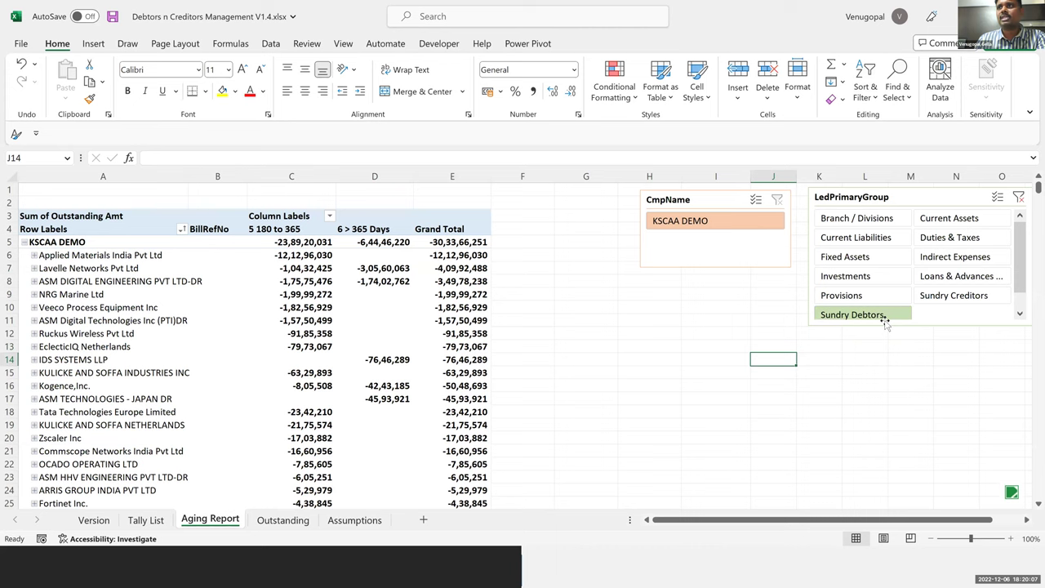
{"action": "left_click", "coordinate": [957, 300]}
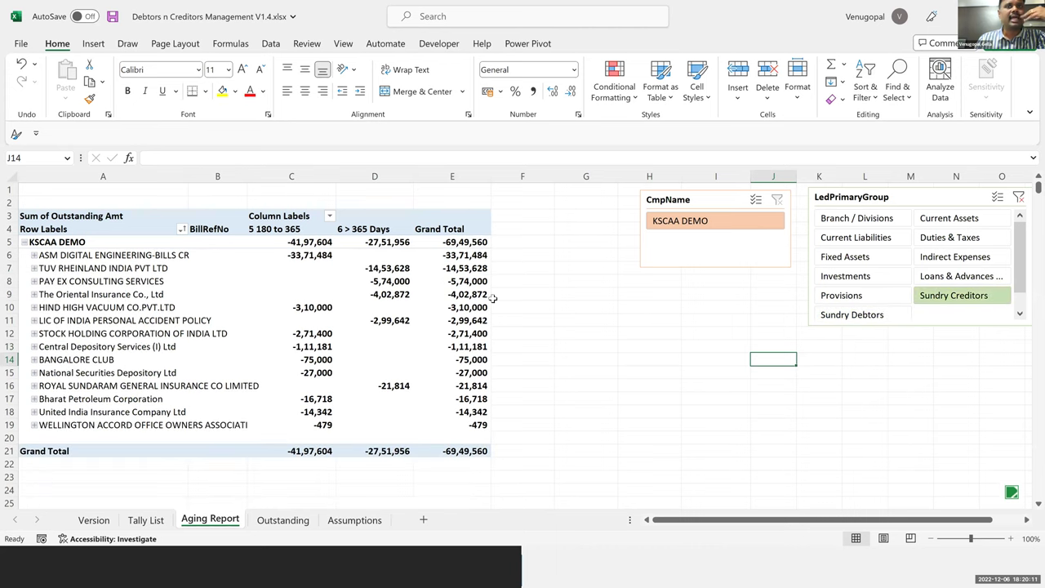
{"action": "right_click", "coordinate": [328, 271]}
{"action": "left_click", "coordinate": [369, 367]}
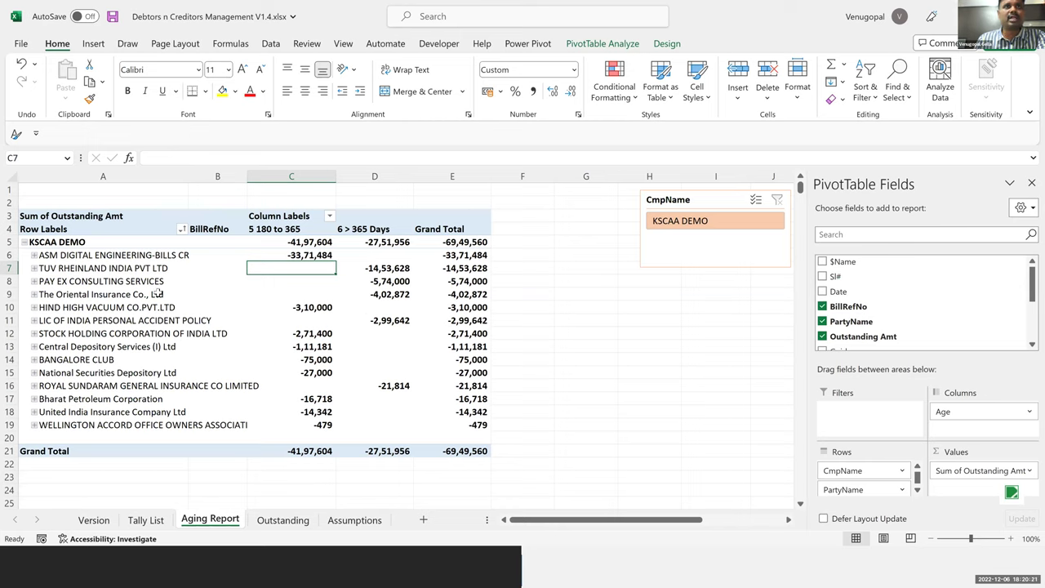
Step: Select the creditors' aging amounts in C6:E21, including the grand total row
{"action": "left_click", "coordinate": [487, 454]}
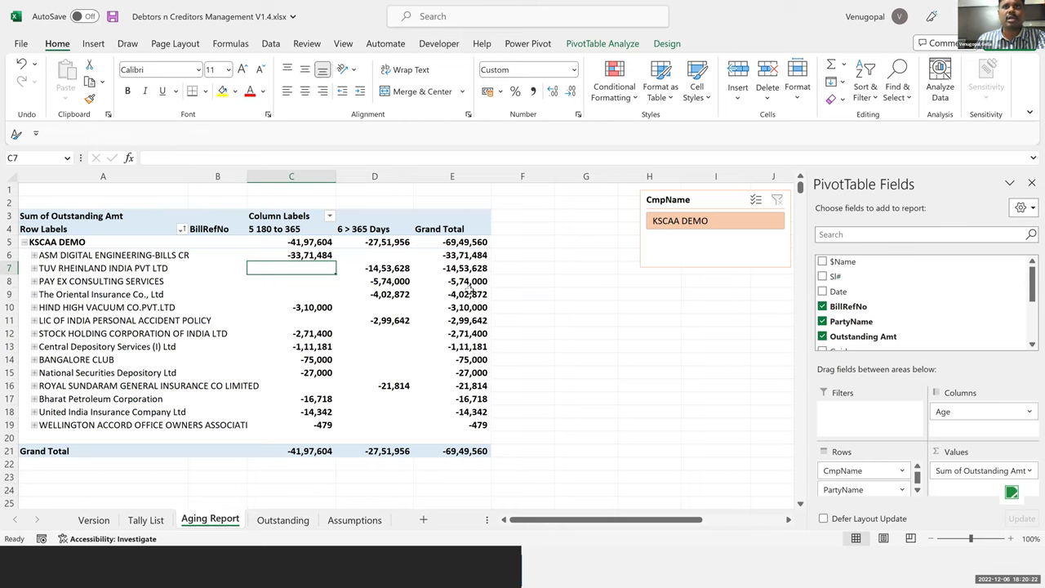
{"action": "left_click", "coordinate": [303, 253], "text": "shift"}
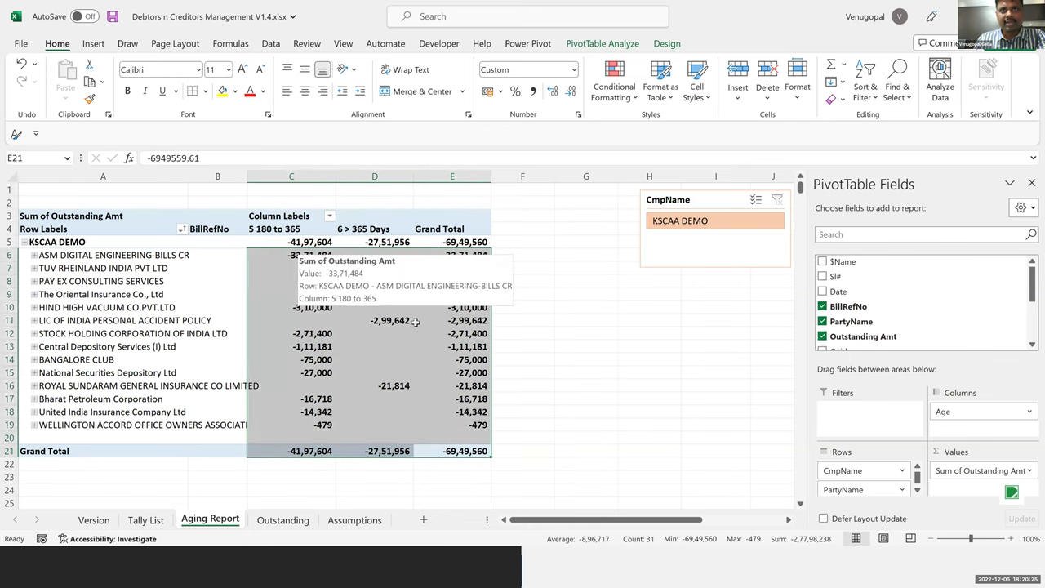
{"action": "mouse_move", "coordinate": [485, 422]}
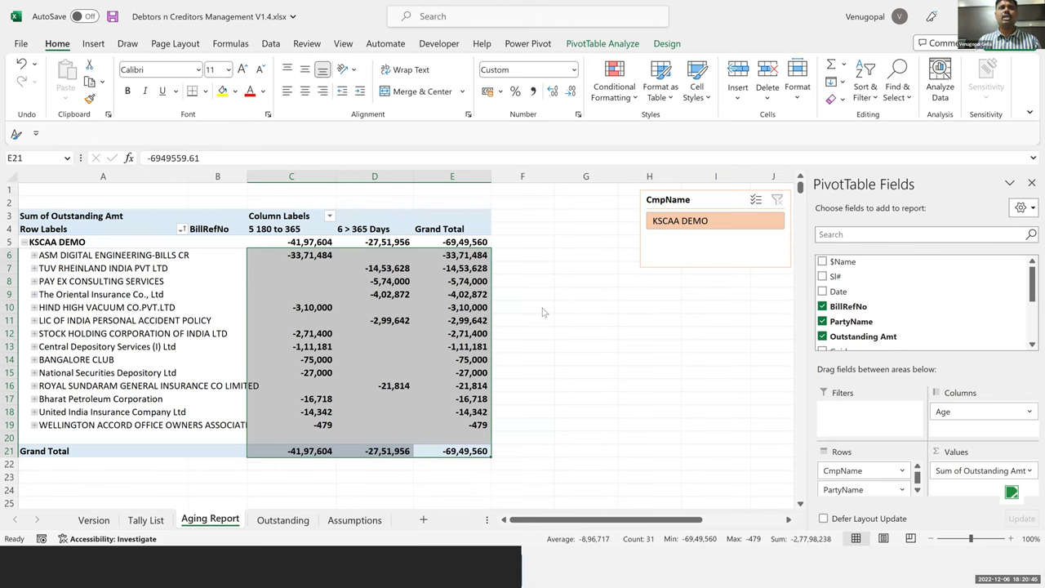
Step: Switch to Tally.ERP 9 to check the selected company, and return to the Excel workbook
{"action": "key", "text": "alt+Tab"}
{"action": "key", "text": "alt+Tab"}
{"action": "key", "text": "alt+Tab"}
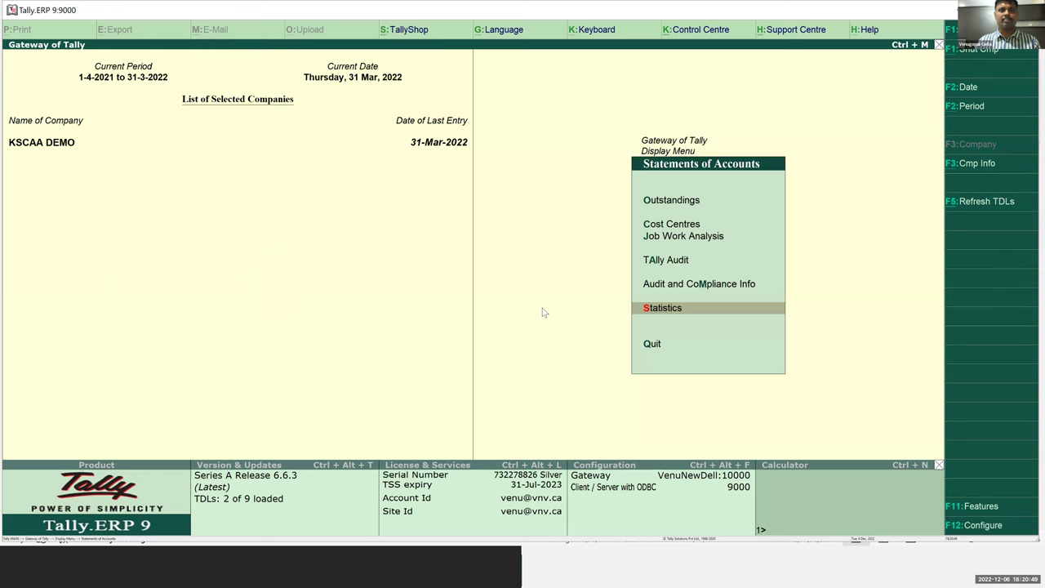
{"action": "key", "text": "alt+Tab"}
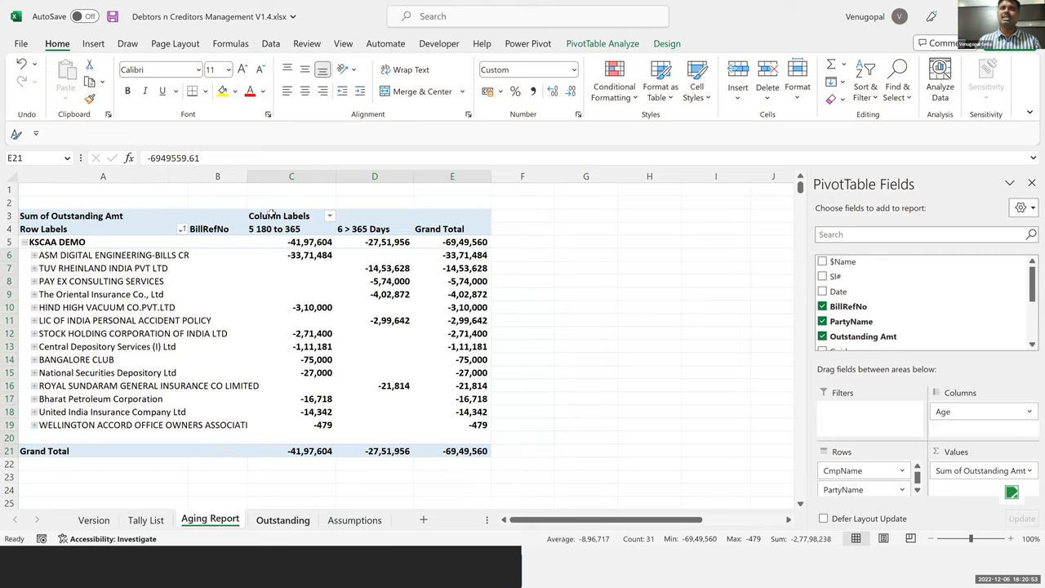
Step: Locate the refresh command for the Outstanding sheet's table and return to the Aging Report sheet
{"action": "key", "text": "ctrl+Page_Down"}
{"action": "left_click", "coordinate": [272, 217]}
{"action": "right_click", "coordinate": [275, 216]}
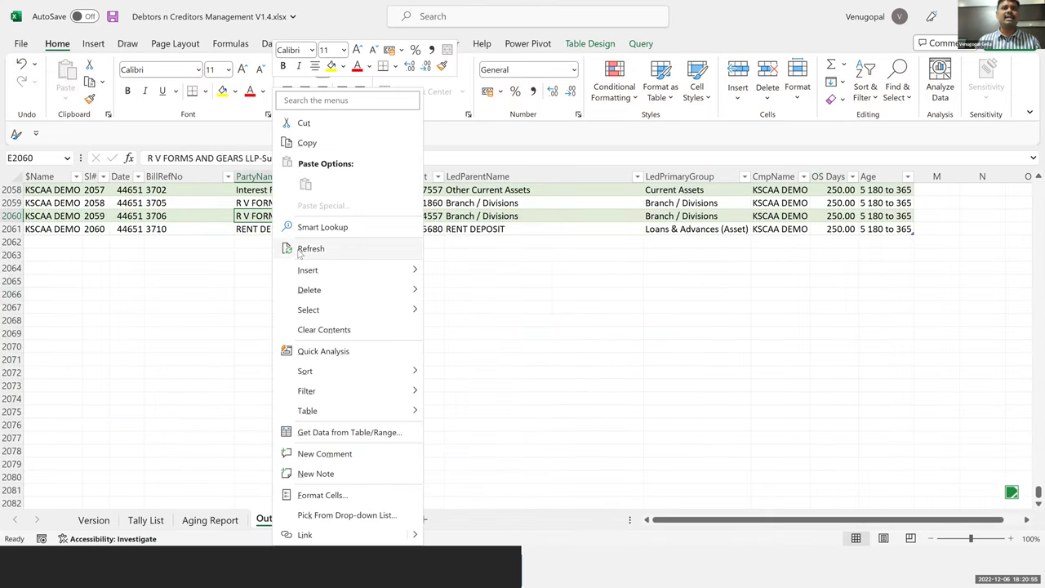
{"action": "left_click", "coordinate": [202, 527]}
{"action": "left_click", "coordinate": [204, 523]}
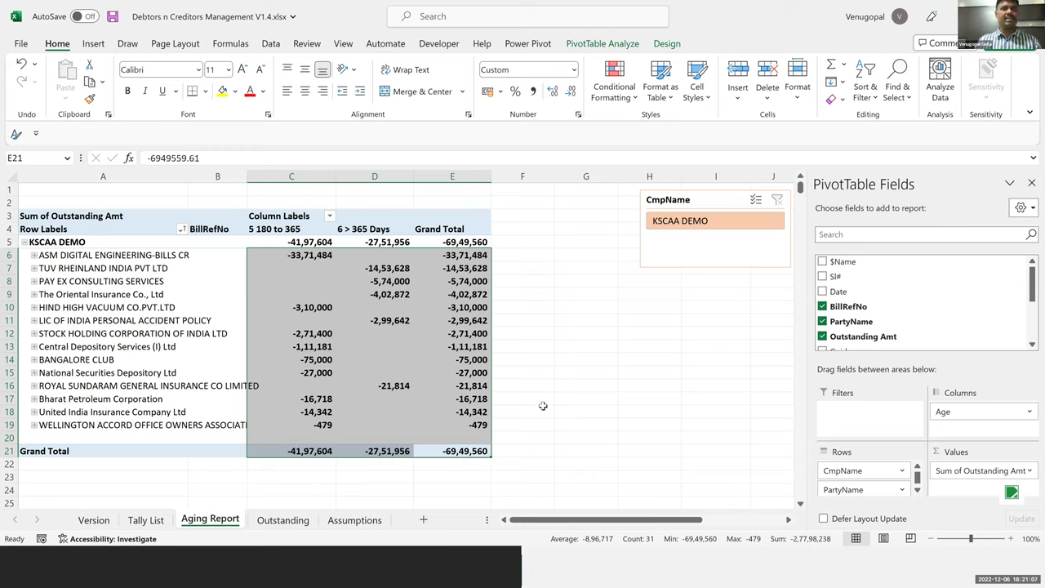
Step: Close the Debtors n Creditors Management V1.4 workbook, saving its changes
{"action": "key", "text": "ctrl+w"}
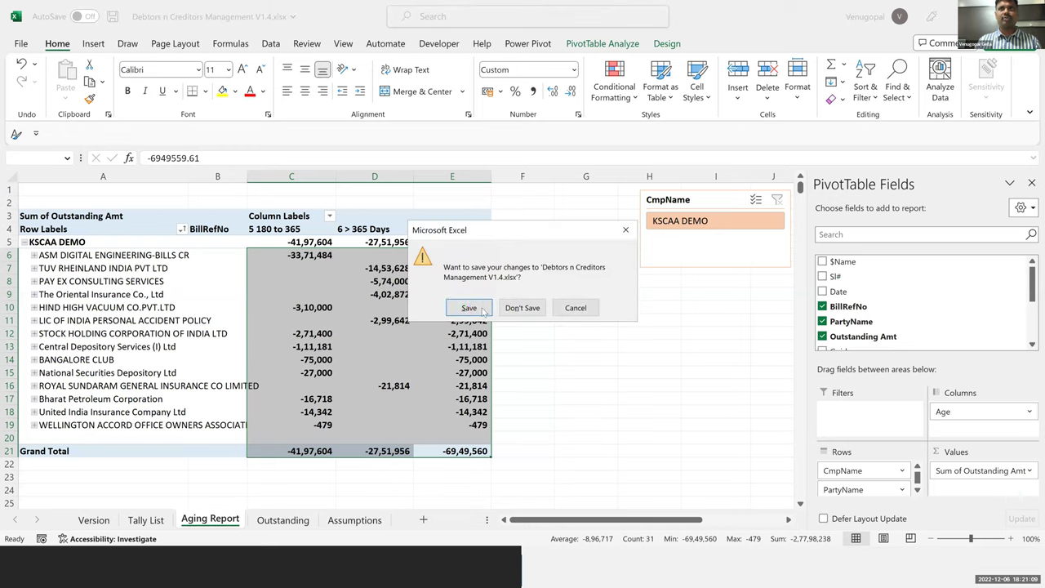
{"action": "left_click", "coordinate": [469, 305]}
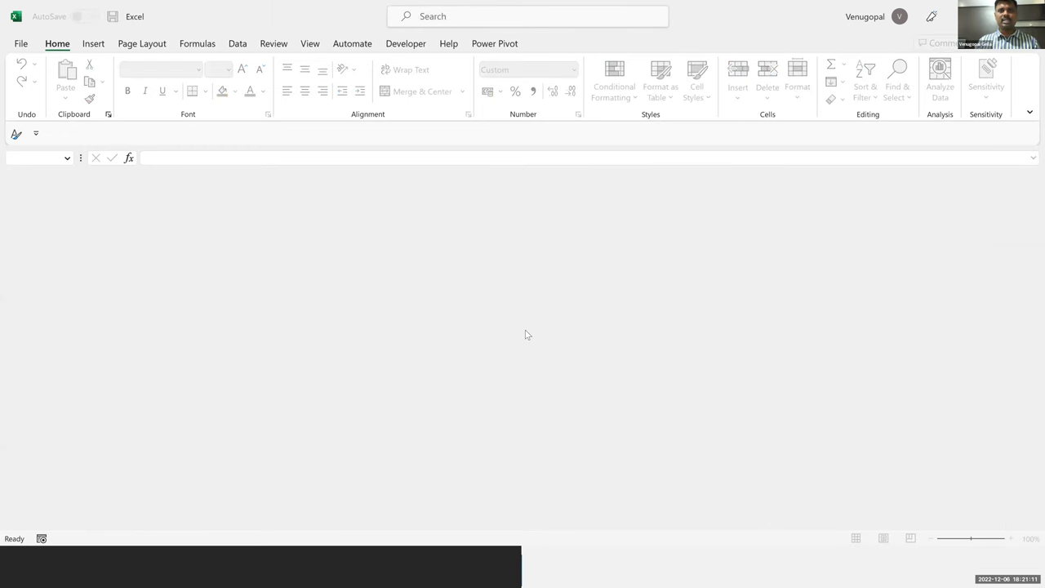
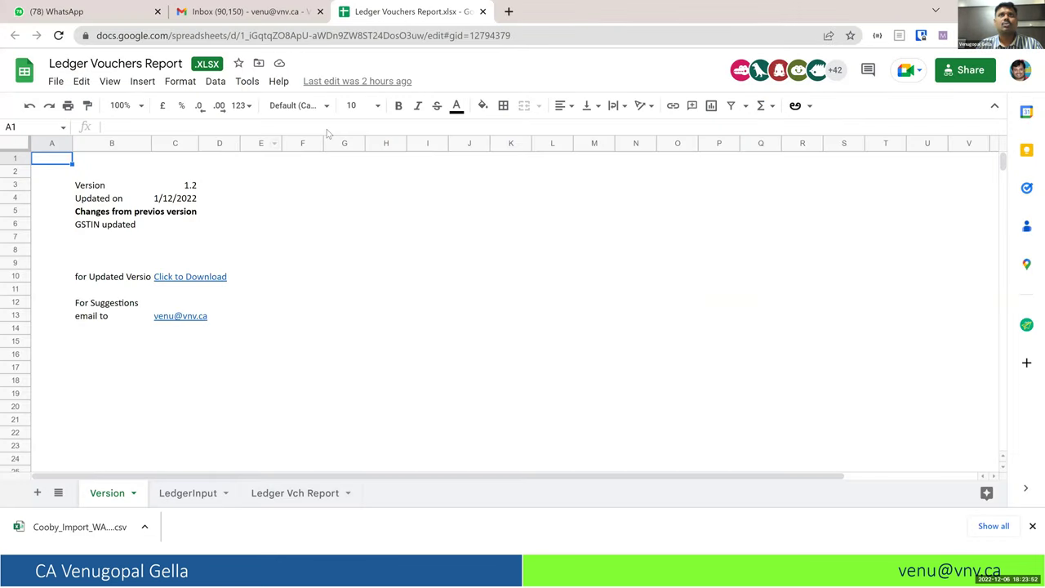
Step: Open tallyonwheels.com in a new browser tab and go through its login to the dashboard
{"action": "key", "text": "ctrl+shift+Tab"}
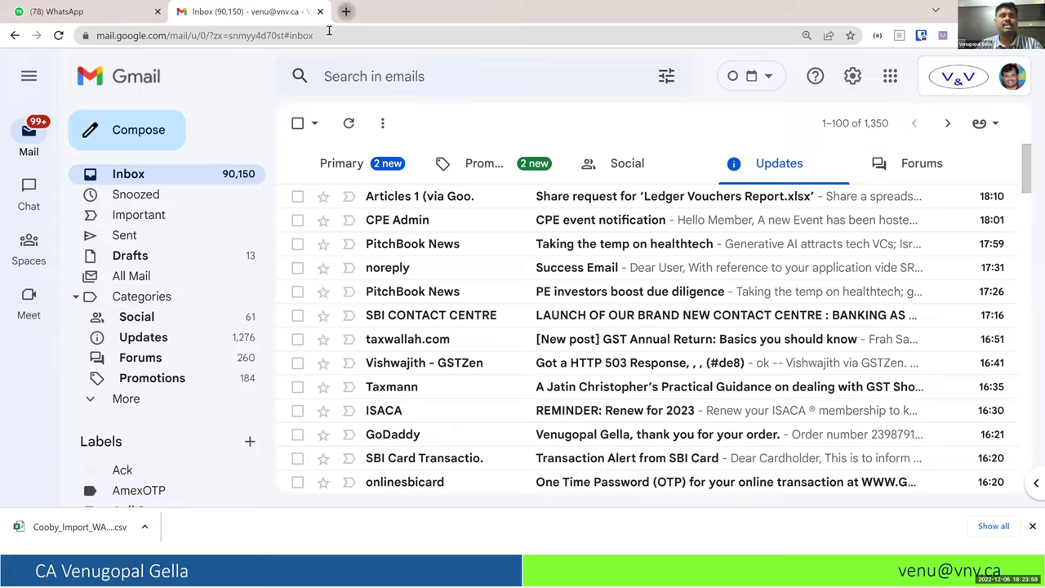
{"action": "left_click", "coordinate": [345, 11]}
{"action": "type", "text": "tally"}
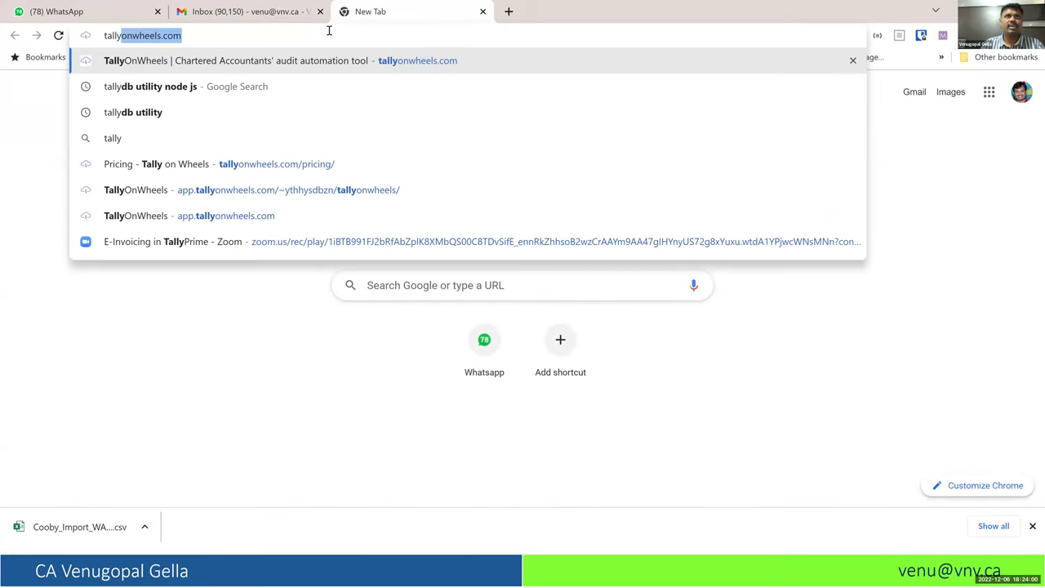
{"action": "key", "text": "Return"}
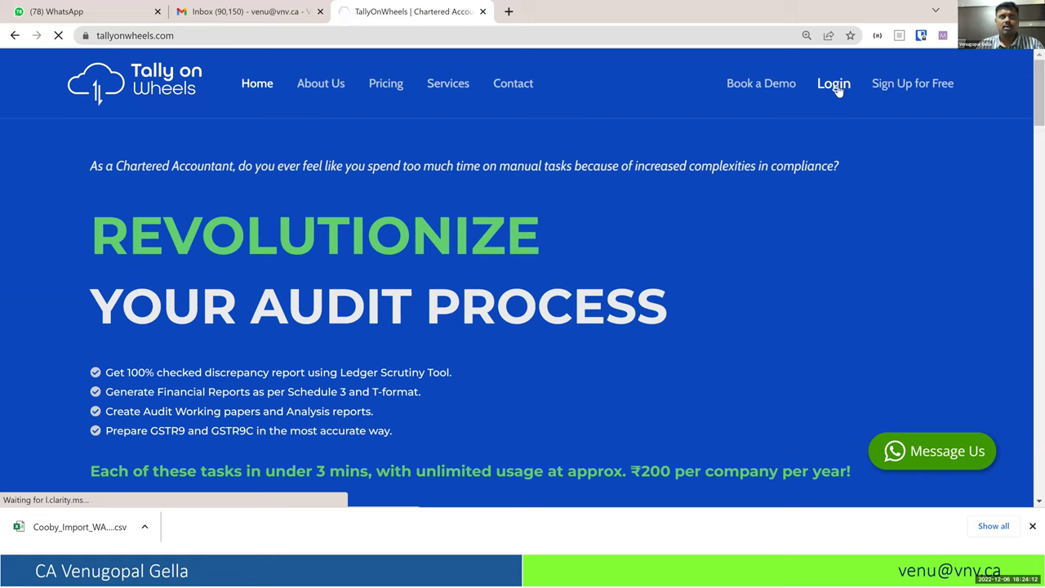
{"action": "left_click", "coordinate": [836, 90]}
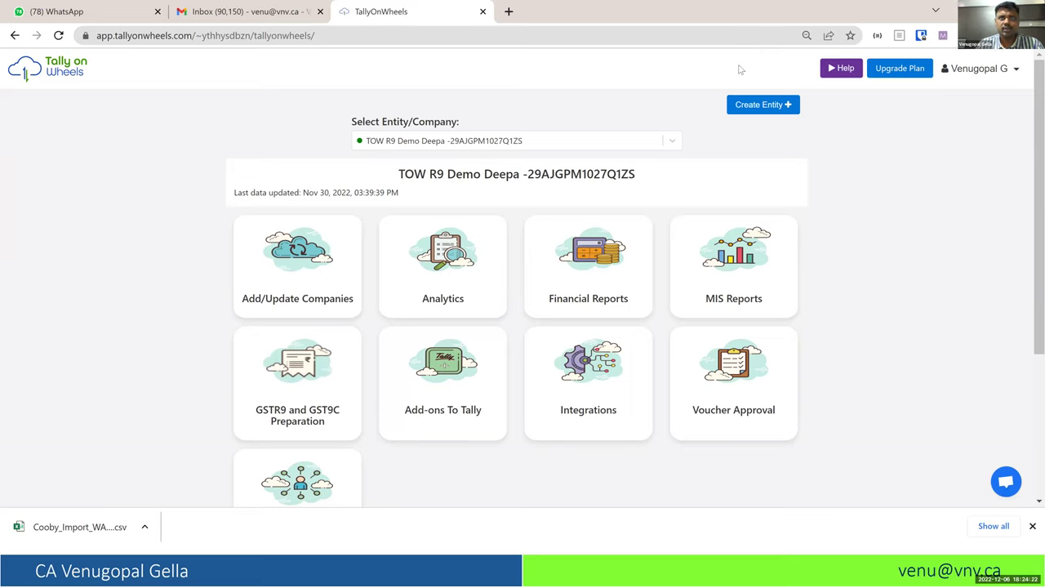
Step: Look through the entities and companies available on the TallyOnWheels dashboard
{"action": "left_click", "coordinate": [438, 142]}
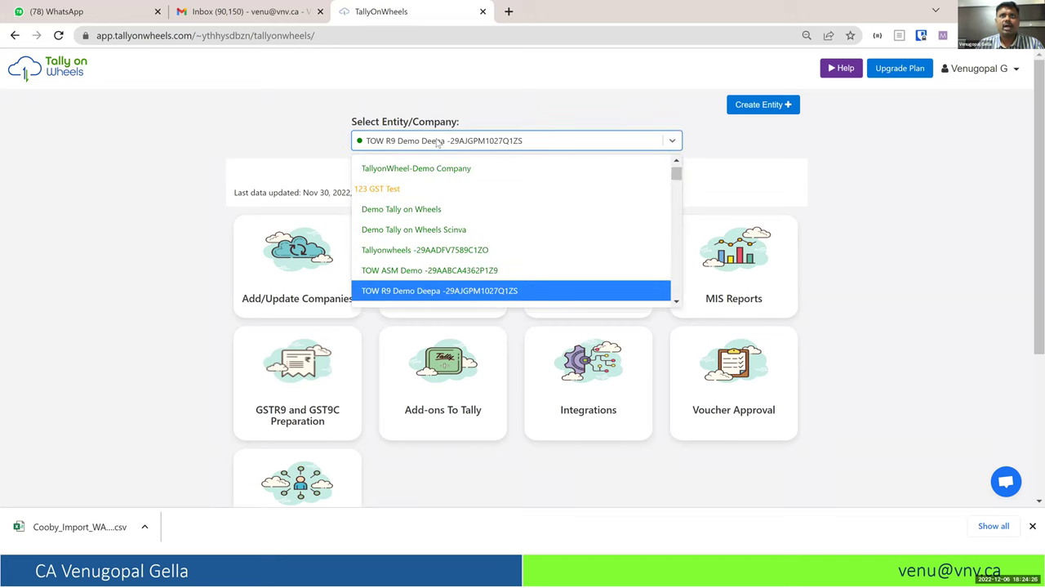
{"action": "left_click", "coordinate": [439, 142]}
{"action": "left_click", "coordinate": [438, 142]}
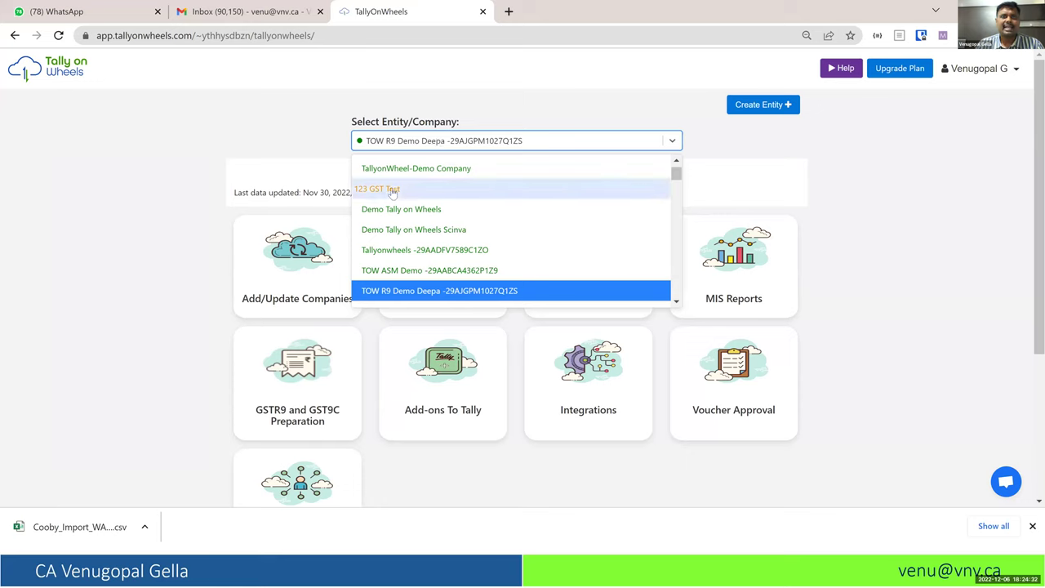
Step: Create a new entity named KSCAAA
{"action": "left_click", "coordinate": [761, 109]}
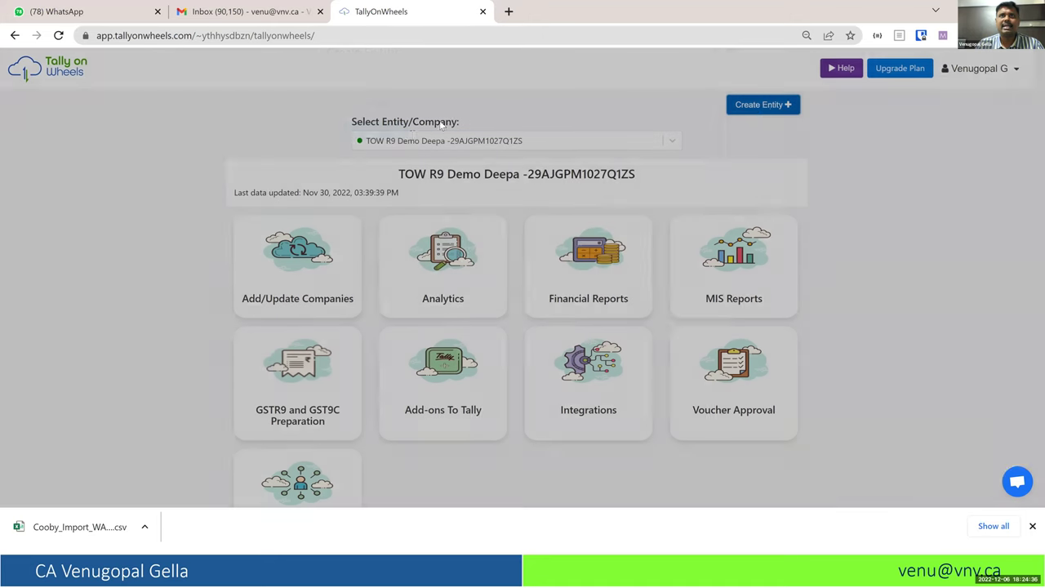
{"action": "left_click", "coordinate": [412, 134]}
{"action": "type", "text": "K"}
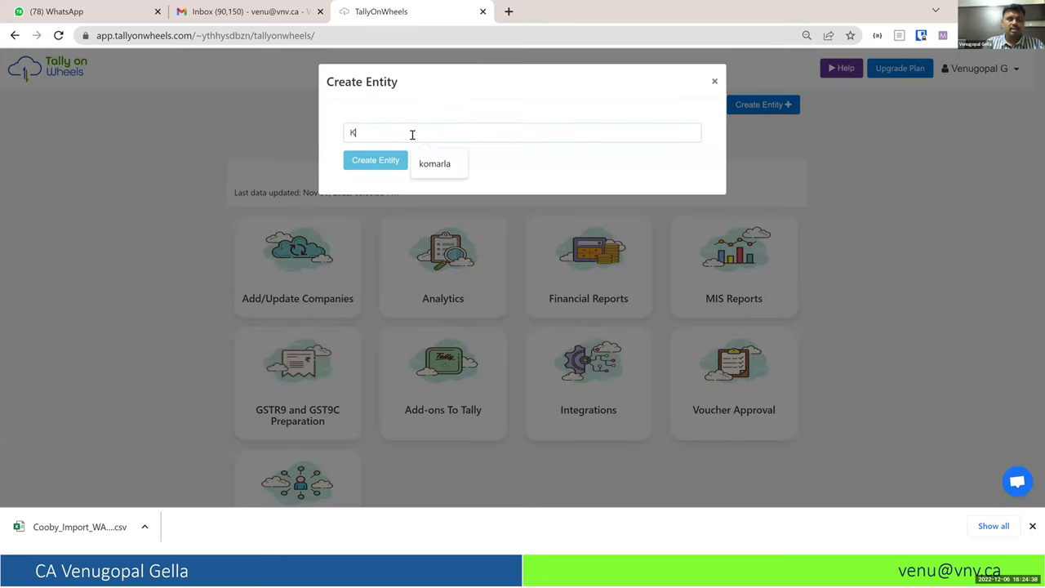
{"action": "type", "text": "SCAAA"}
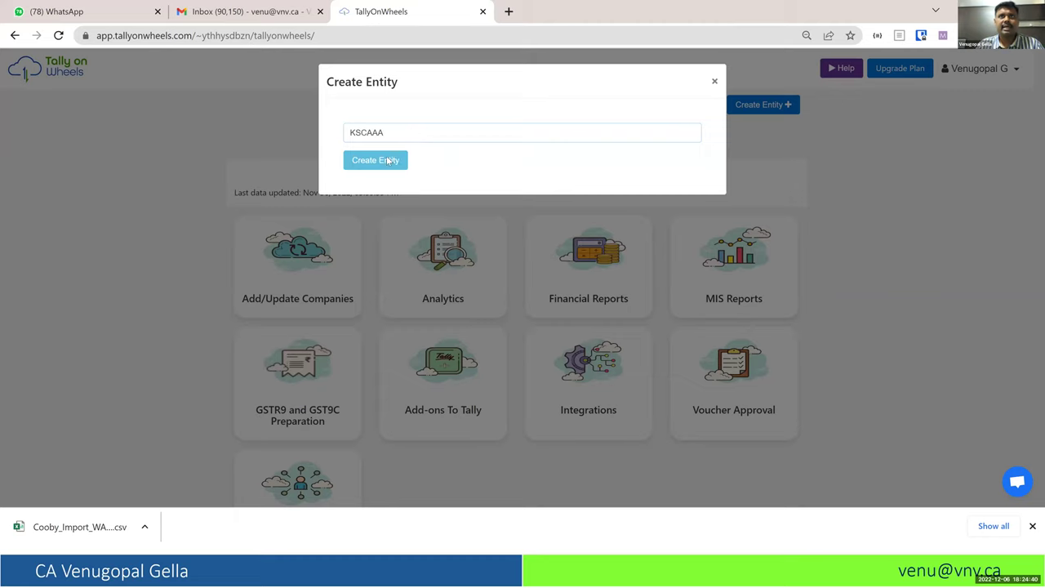
{"action": "left_click", "coordinate": [387, 164]}
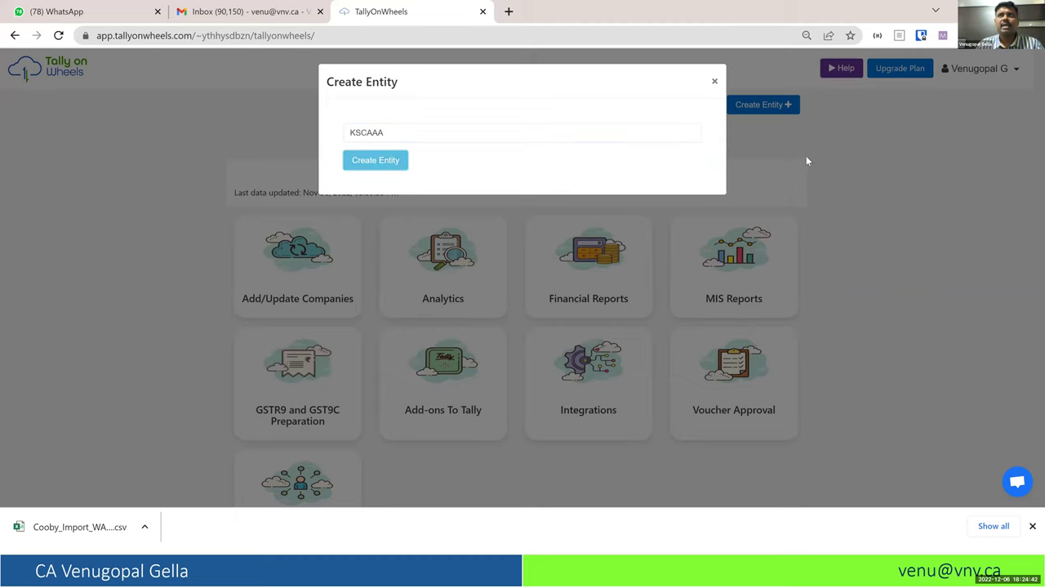
Step: Select the KSCAAA entity on the dashboard and open its page for adding and updating companies
{"action": "left_click", "coordinate": [715, 83]}
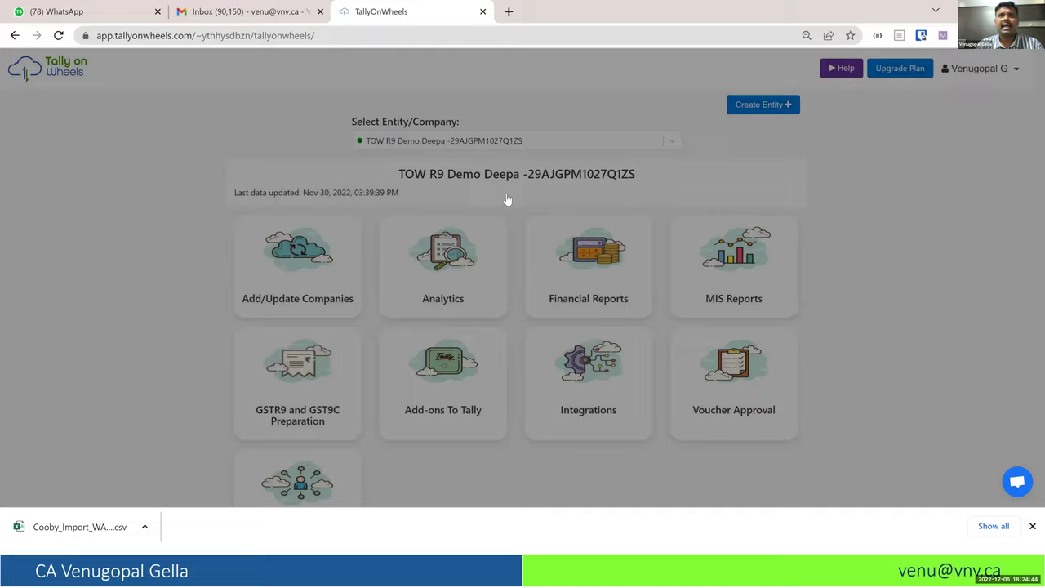
{"action": "scroll", "coordinate": [499, 211], "scroll_direction": "down", "scroll_amount": 3}
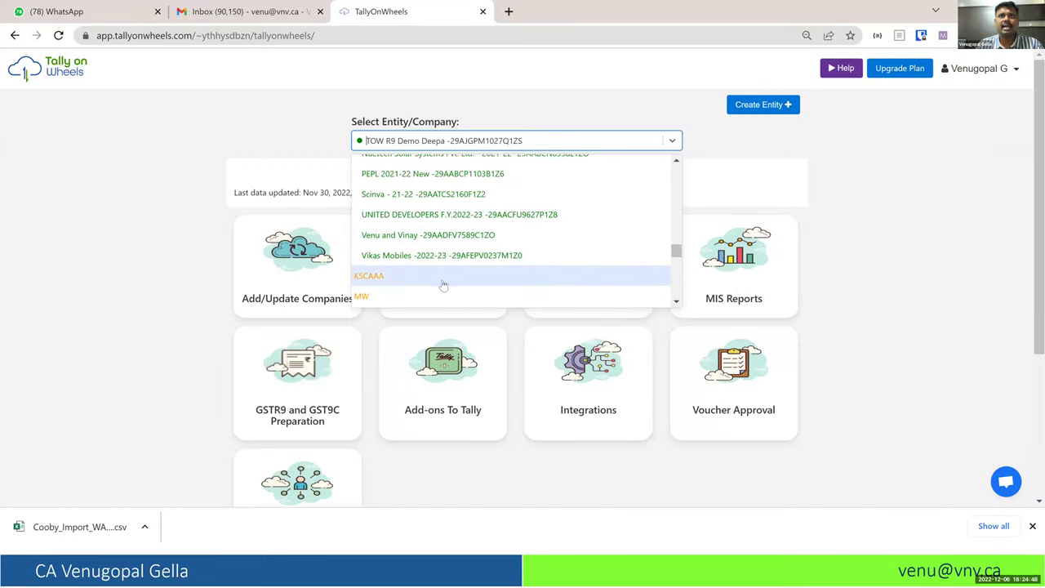
{"action": "left_click", "coordinate": [442, 278]}
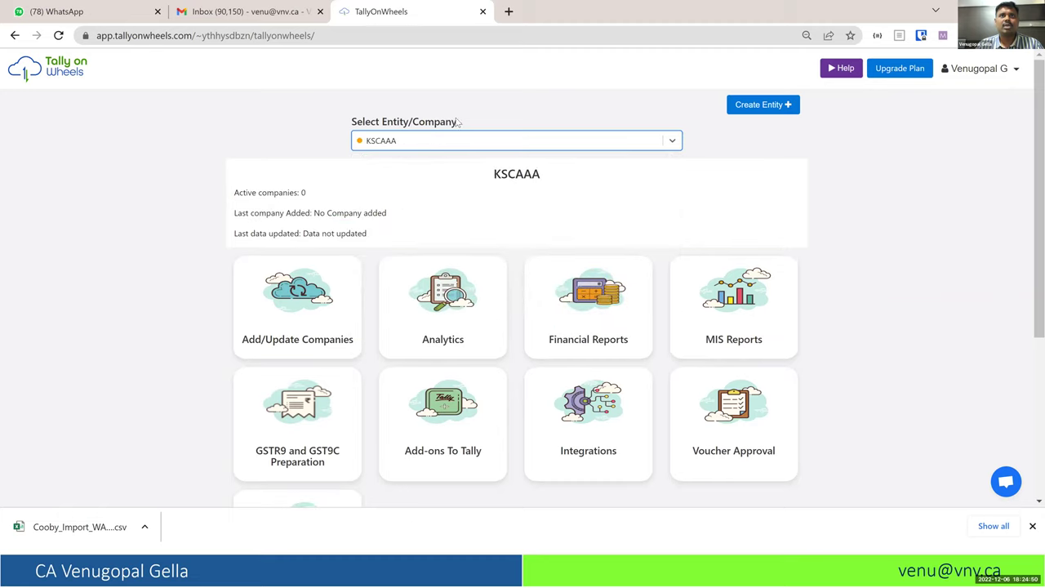
{"action": "left_click", "coordinate": [298, 329]}
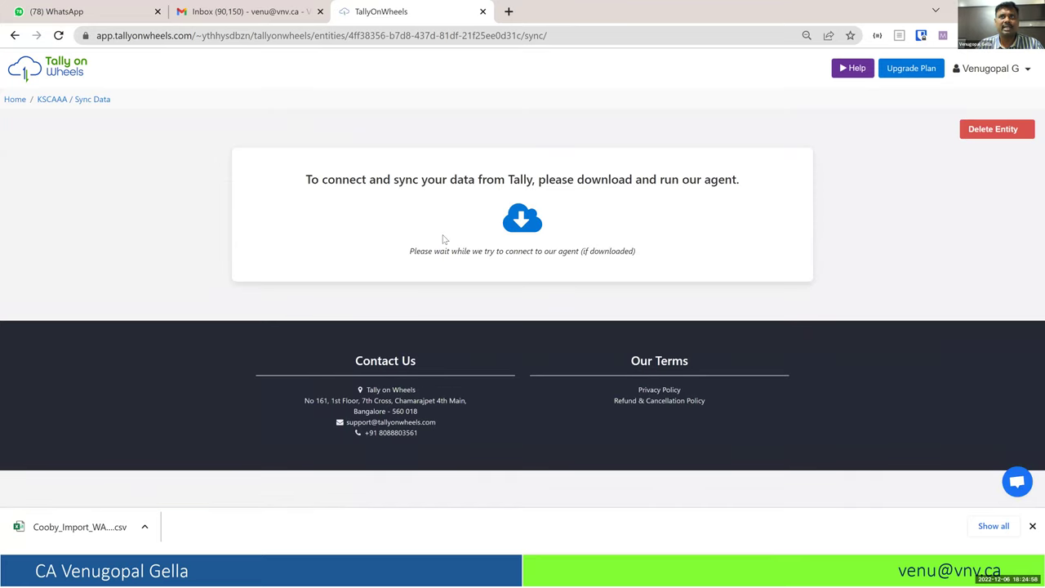
Step: Download the Tally sync agent tow_0.0.0.1_beta (6).exe and run it despite the SmartScreen block
{"action": "left_click", "coordinate": [513, 227]}
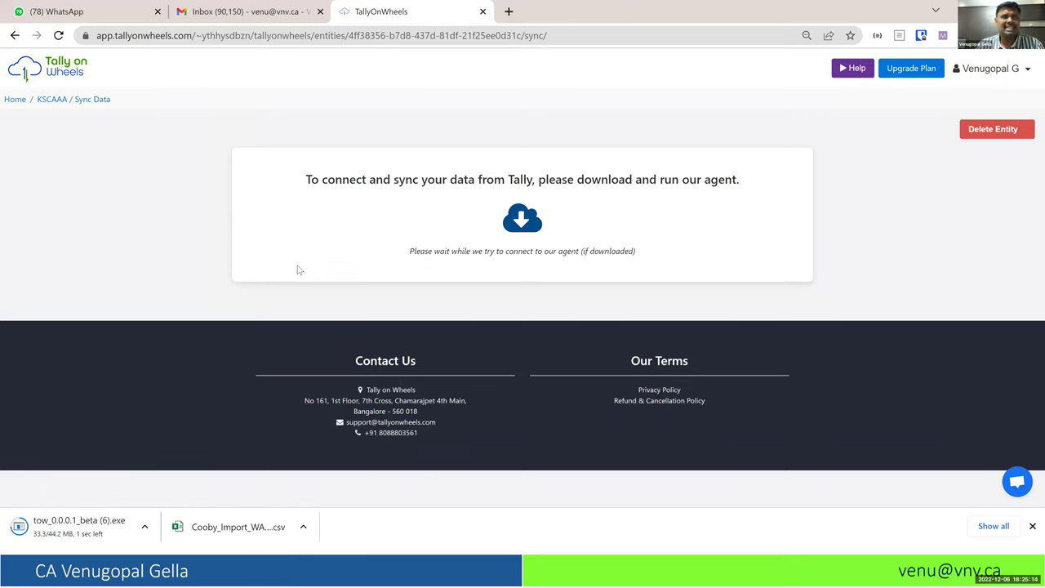
{"action": "left_click", "coordinate": [96, 532]}
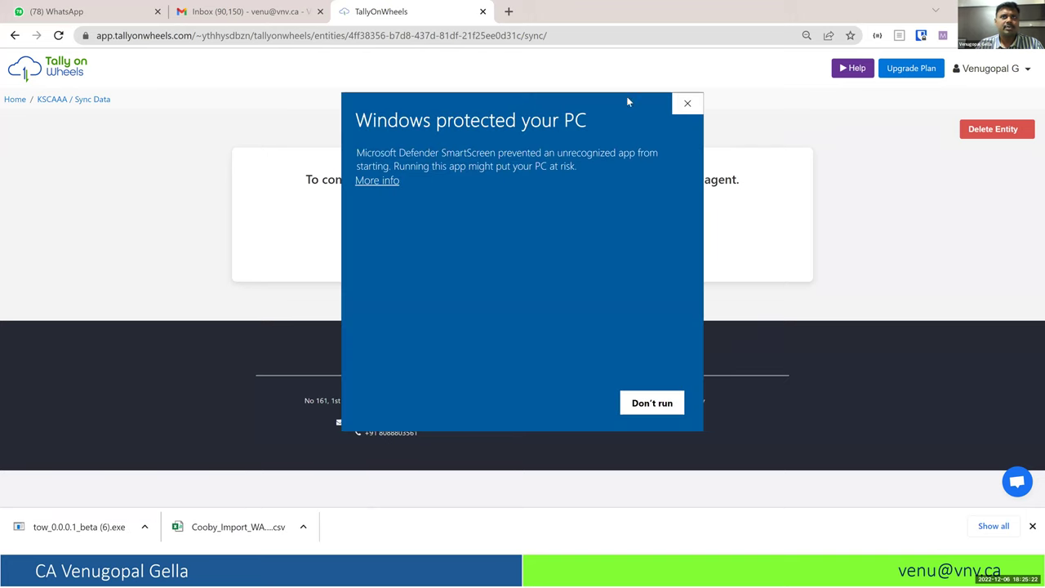
{"action": "left_click", "coordinate": [377, 181]}
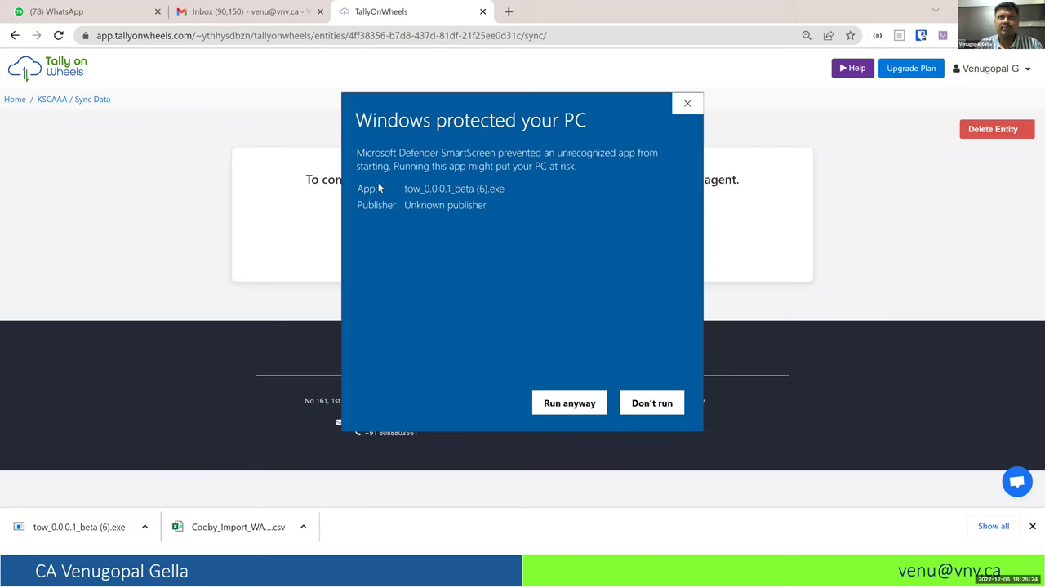
{"action": "left_click", "coordinate": [569, 403]}
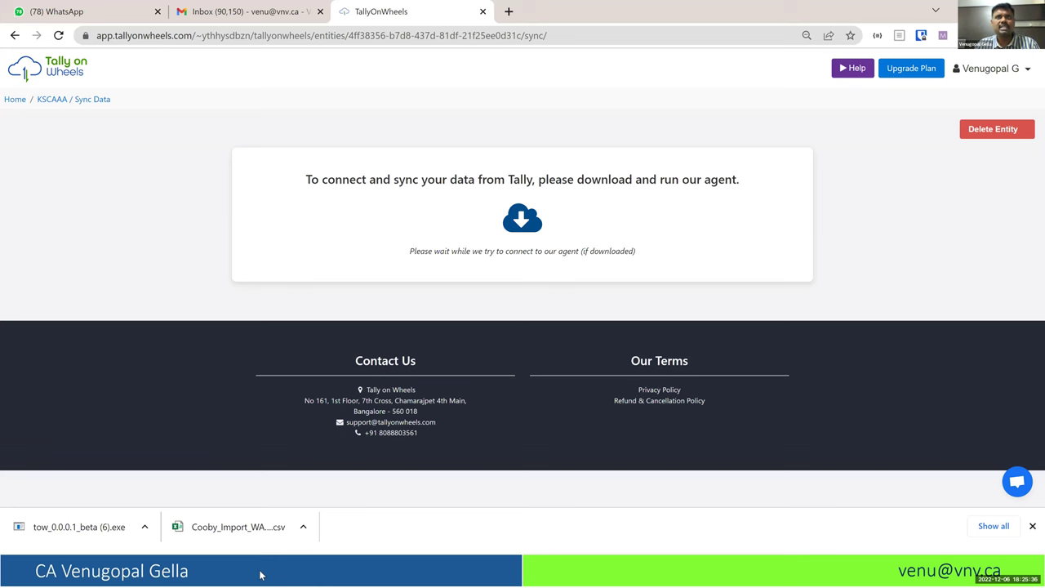
Step: Add TOW R9 Demo Deepa as the first Tally company of the KSCAAA entity
{"action": "key", "text": "alt+Tab"}
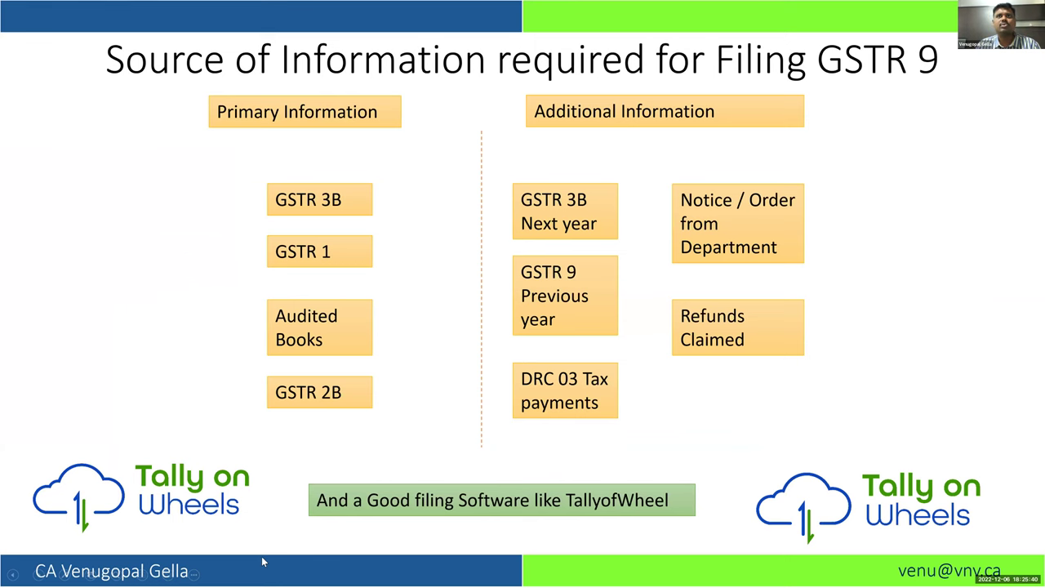
{"action": "key", "text": "alt+Tab"}
{"action": "key", "text": "F5"}
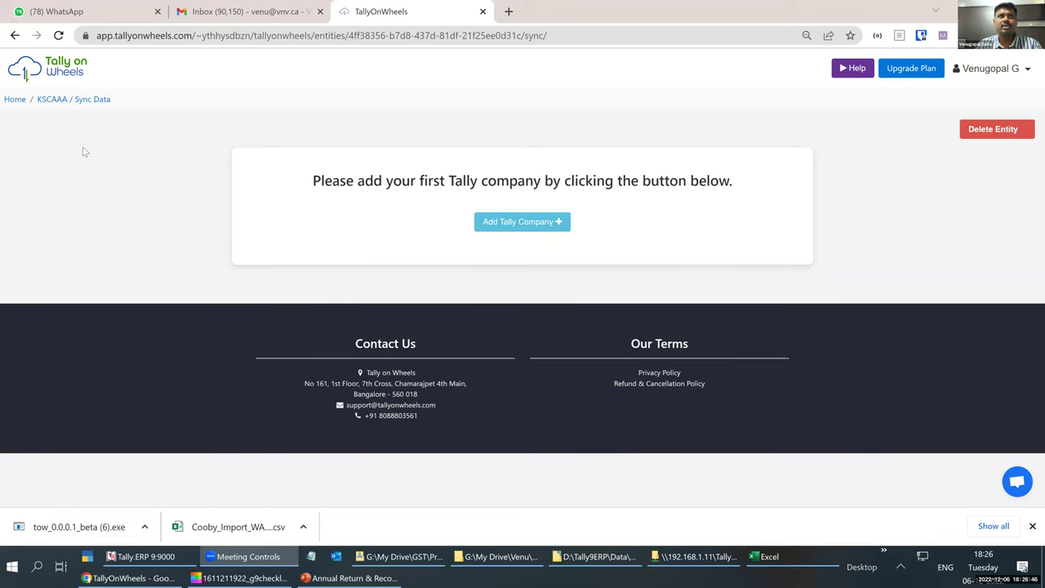
{"action": "left_click", "coordinate": [516, 225]}
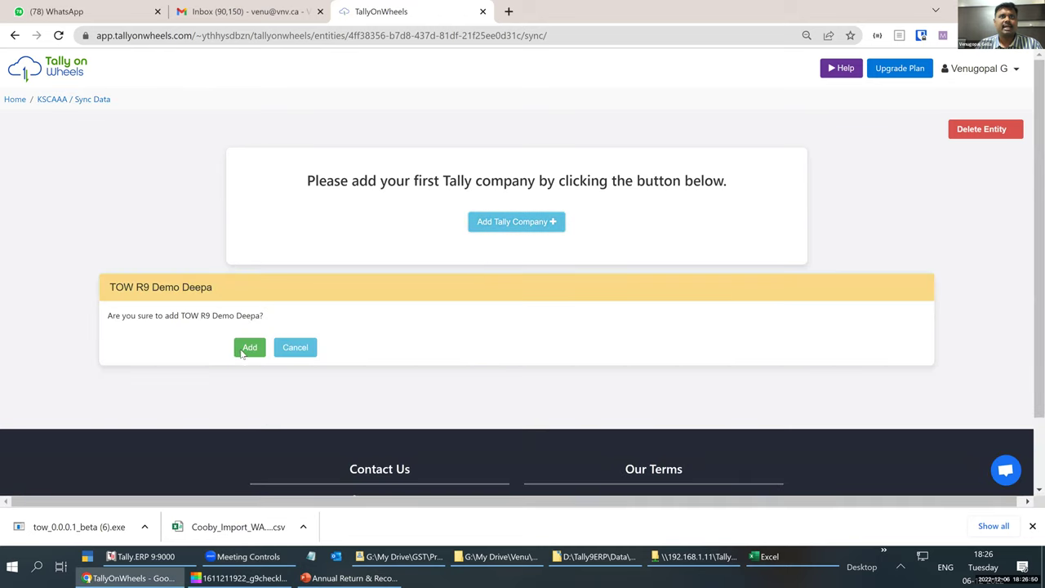
{"action": "left_click", "coordinate": [247, 350]}
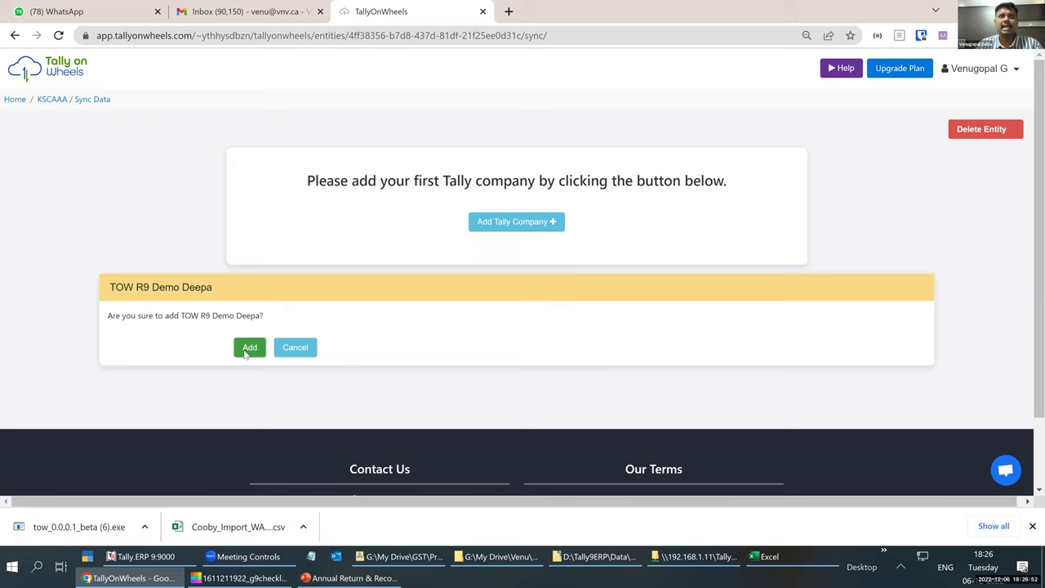
Step: Start syncing the 2021-22 financial year data of TOW R9 Demo Deepa from Tally and check the sync progress
{"action": "scroll", "coordinate": [200, 286], "scroll_direction": "down", "scroll_amount": 1}
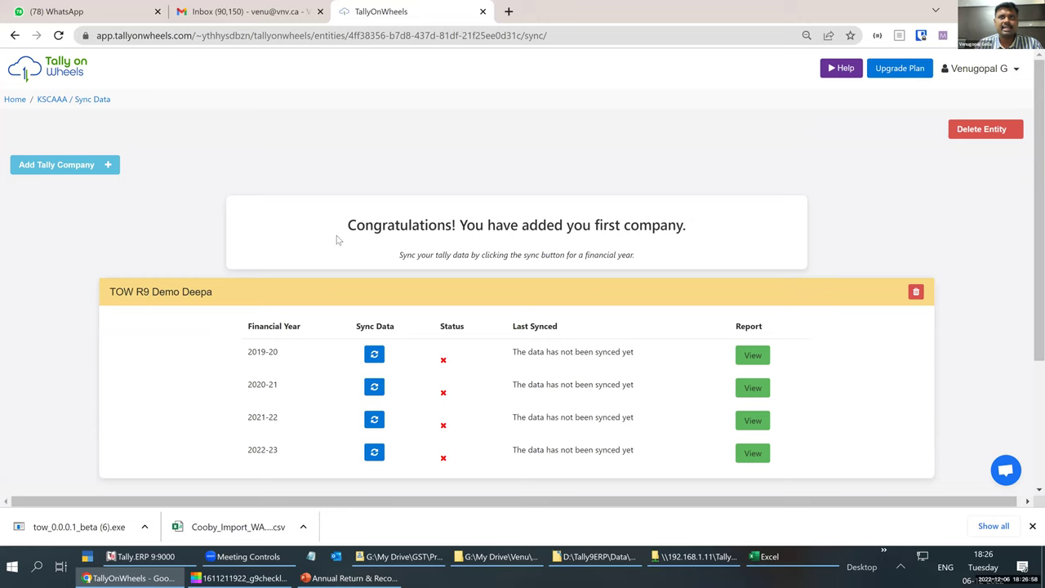
{"action": "scroll", "coordinate": [334, 239], "scroll_direction": "down", "scroll_amount": 2}
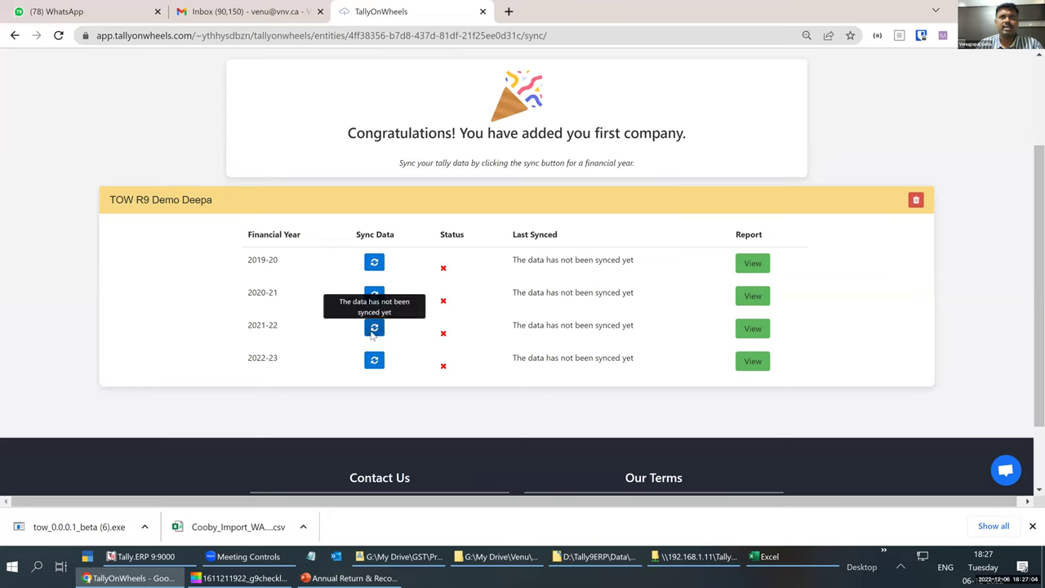
{"action": "left_click", "coordinate": [372, 331]}
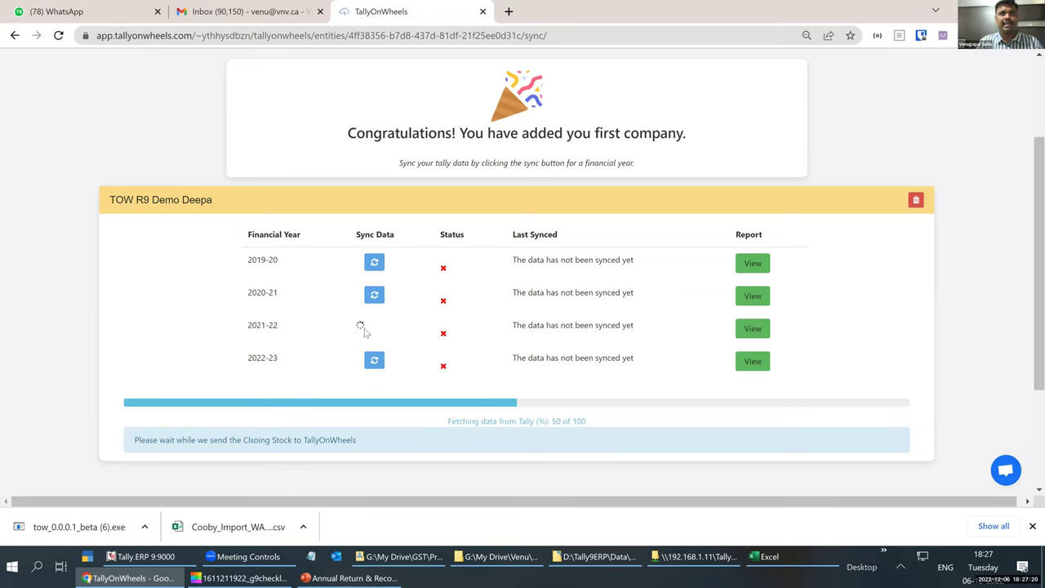
{"action": "scroll", "coordinate": [351, 347], "scroll_direction": "up", "scroll_amount": 2}
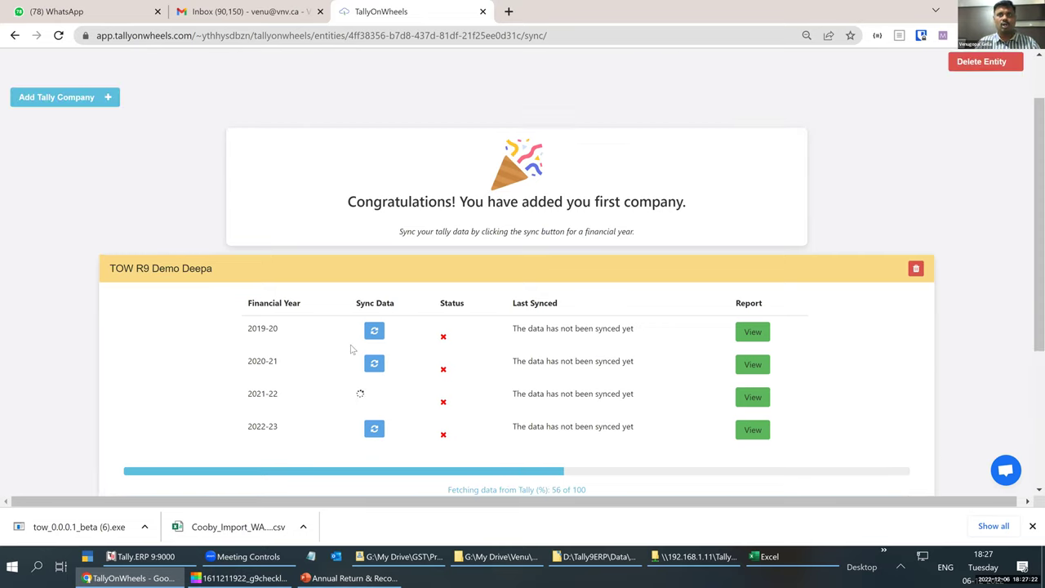
{"action": "scroll", "coordinate": [351, 347], "scroll_direction": "down", "scroll_amount": 2}
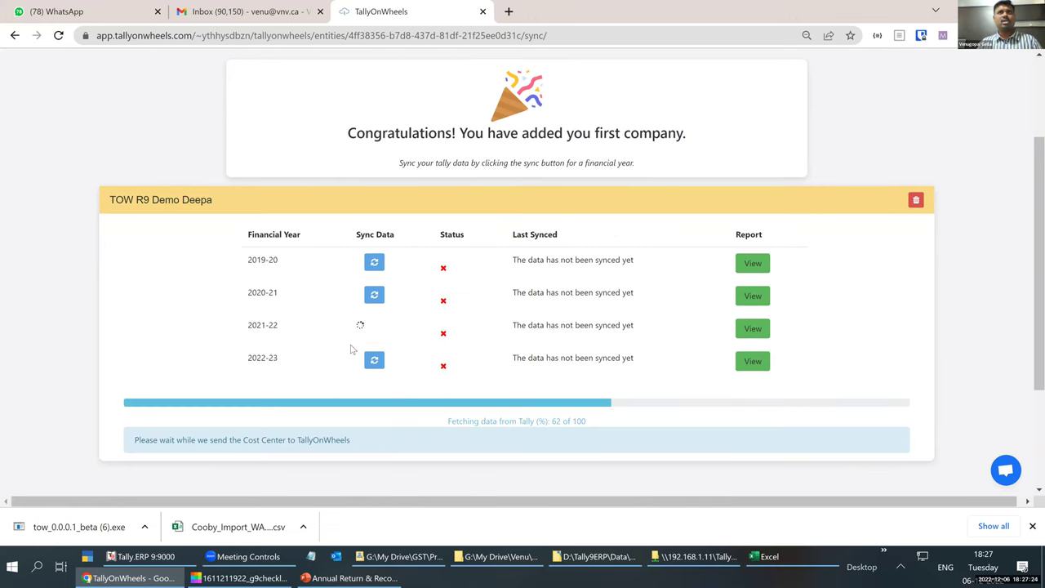
{"action": "scroll", "coordinate": [351, 347], "scroll_direction": "up", "scroll_amount": 2}
Step: Open the TallyOnWheels dashboard in a second browser tab
{"action": "key", "text": "ctrl+t"}
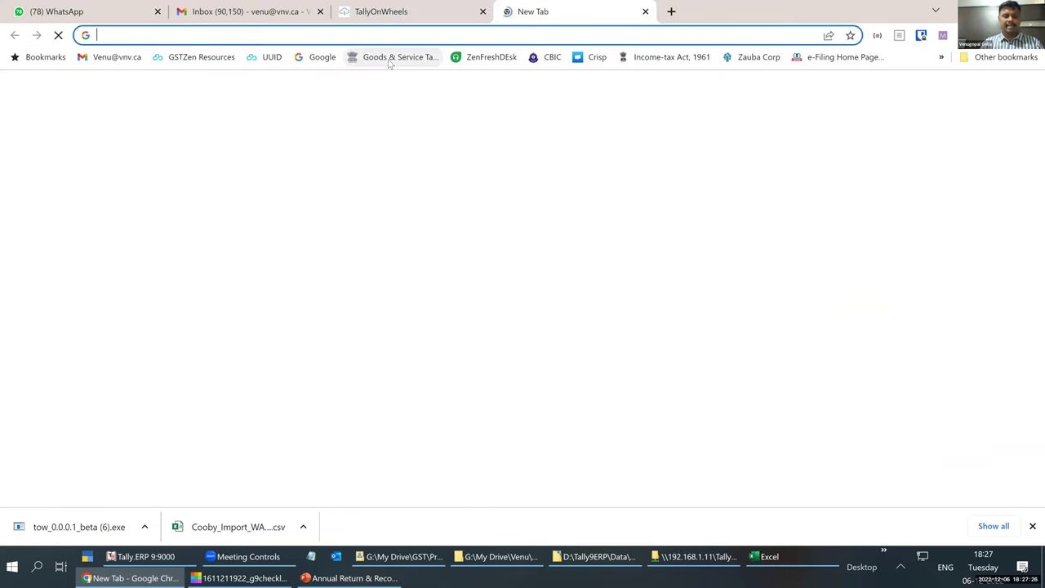
{"action": "type", "text": "ap"}
{"action": "key", "text": "Return"}
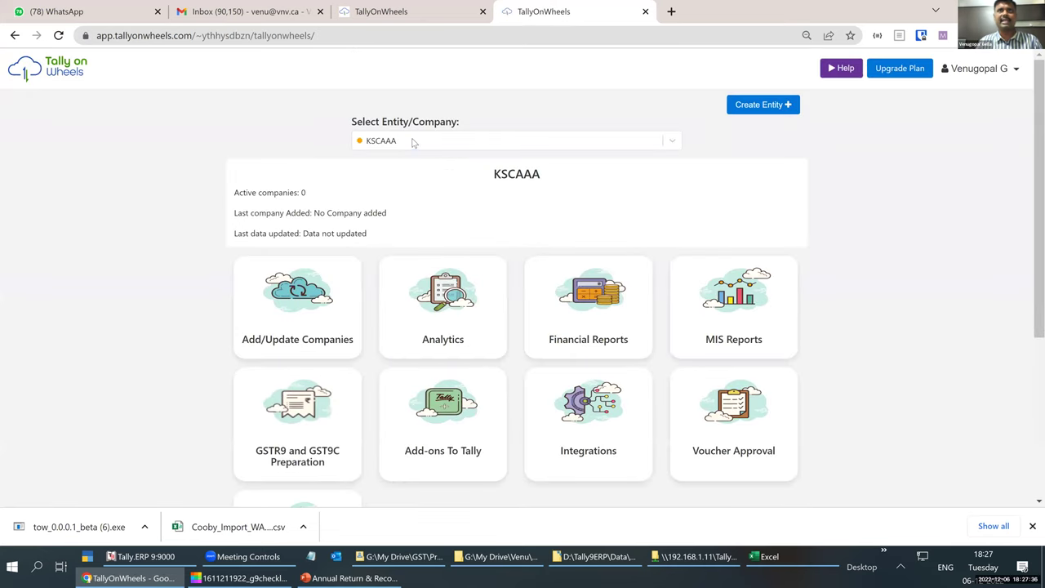
Step: Select the company TOW R9 Demo Deepa under KSCAAA and open its GSTR9 and GST9C Preparation
{"action": "left_click", "coordinate": [413, 142]}
{"action": "scroll", "coordinate": [441, 268], "scroll_direction": "down", "scroll_amount": 2}
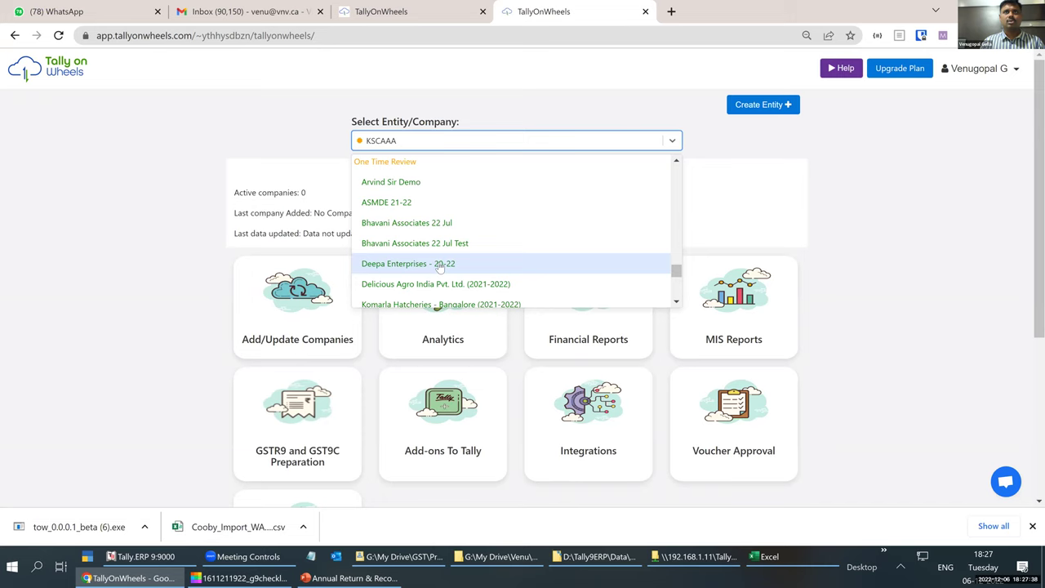
{"action": "scroll", "coordinate": [441, 268], "scroll_direction": "up", "scroll_amount": 2}
{"action": "scroll", "coordinate": [432, 257], "scroll_direction": "down", "scroll_amount": 5}
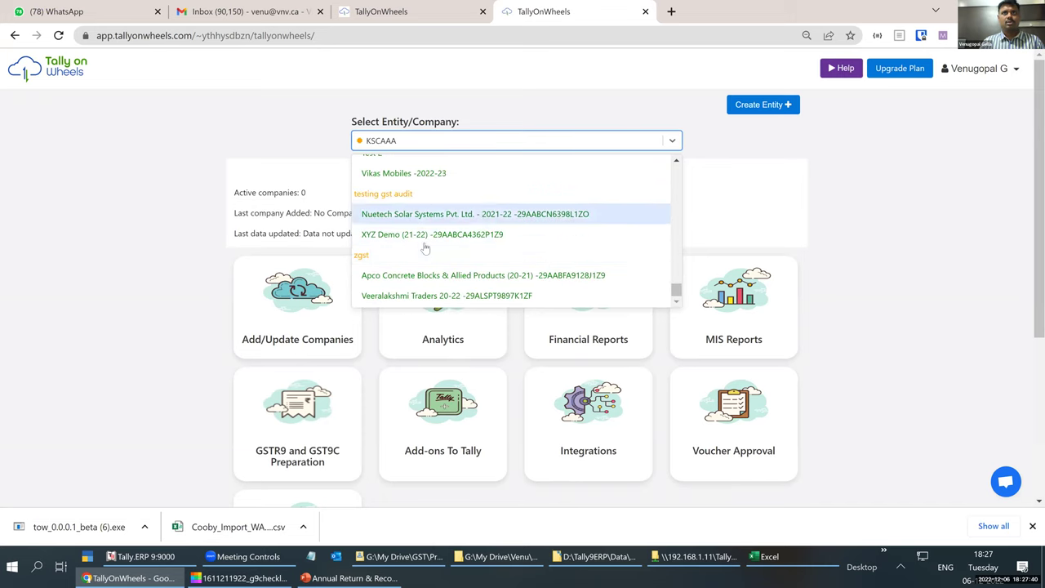
{"action": "scroll", "coordinate": [425, 248], "scroll_direction": "up", "scroll_amount": 5}
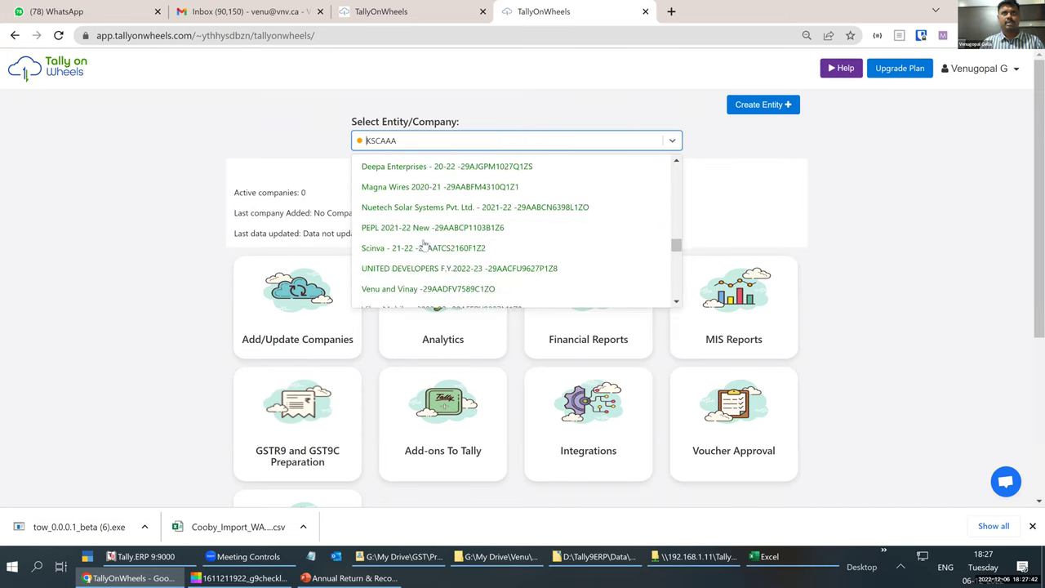
{"action": "scroll", "coordinate": [425, 247], "scroll_direction": "up", "scroll_amount": 2}
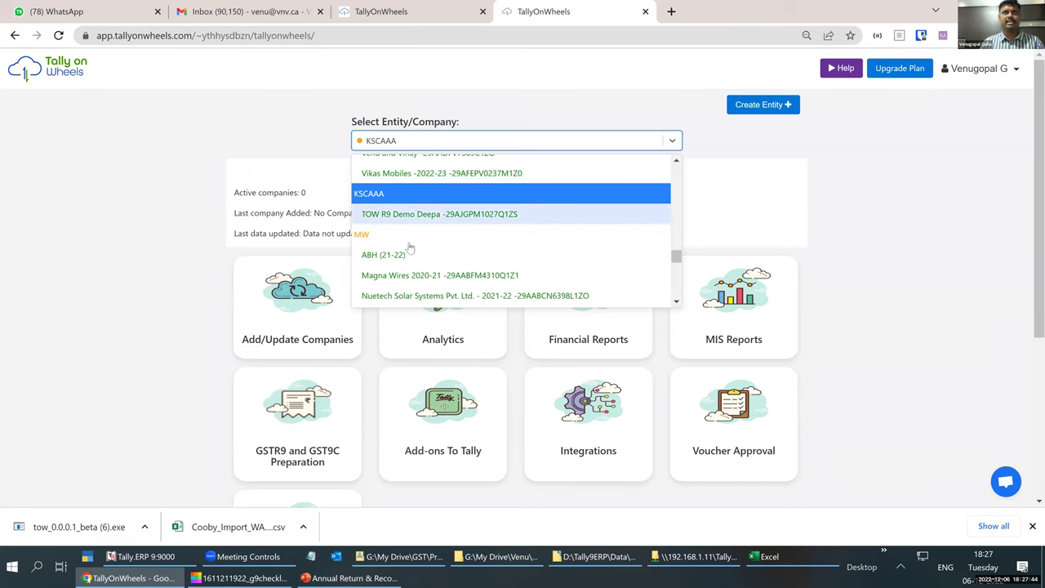
{"action": "left_click", "coordinate": [410, 213]}
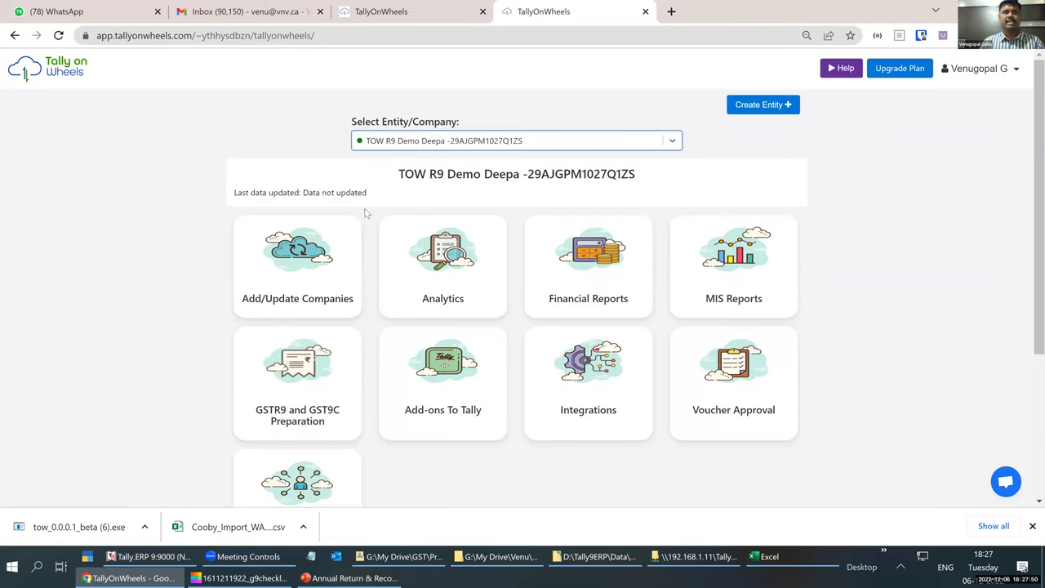
{"action": "left_click", "coordinate": [301, 401]}
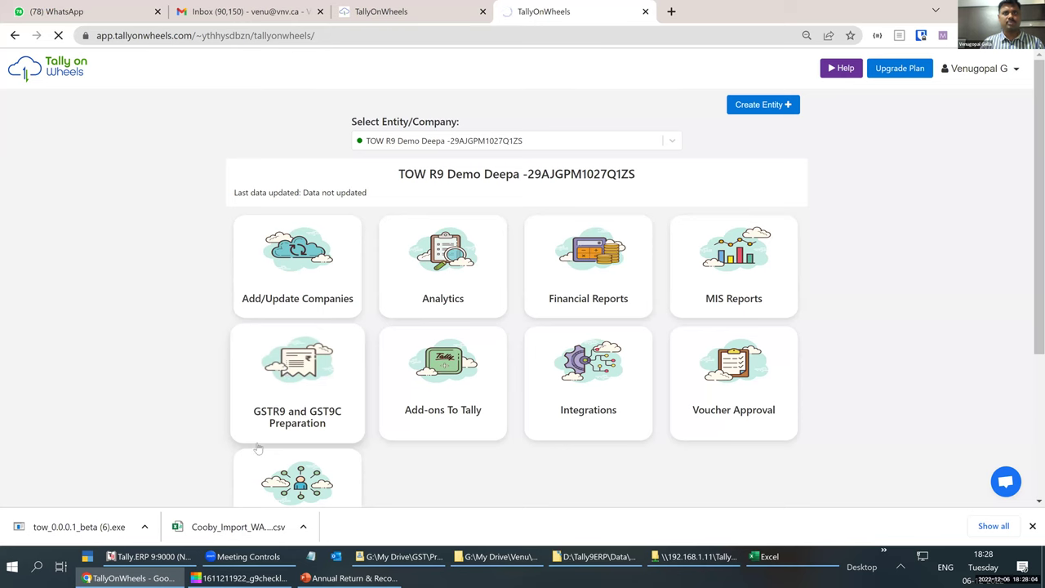
Step: Present the GSTR 9 information sources slide in PowerPoint, circling the primary information boxes with the pen and erasing the ink
{"action": "left_click", "coordinate": [317, 575]}
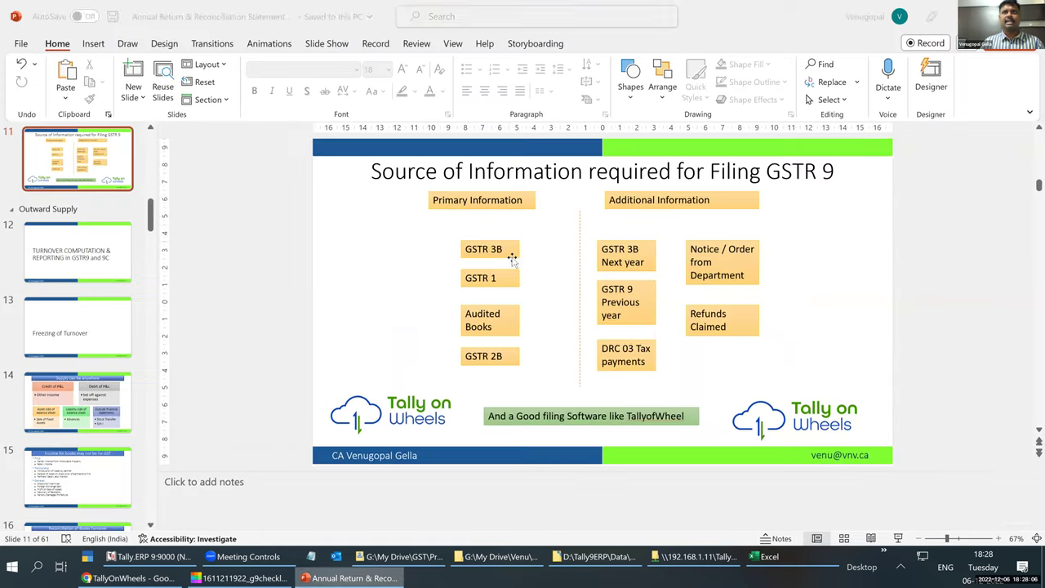
{"action": "left_click", "coordinate": [898, 538]}
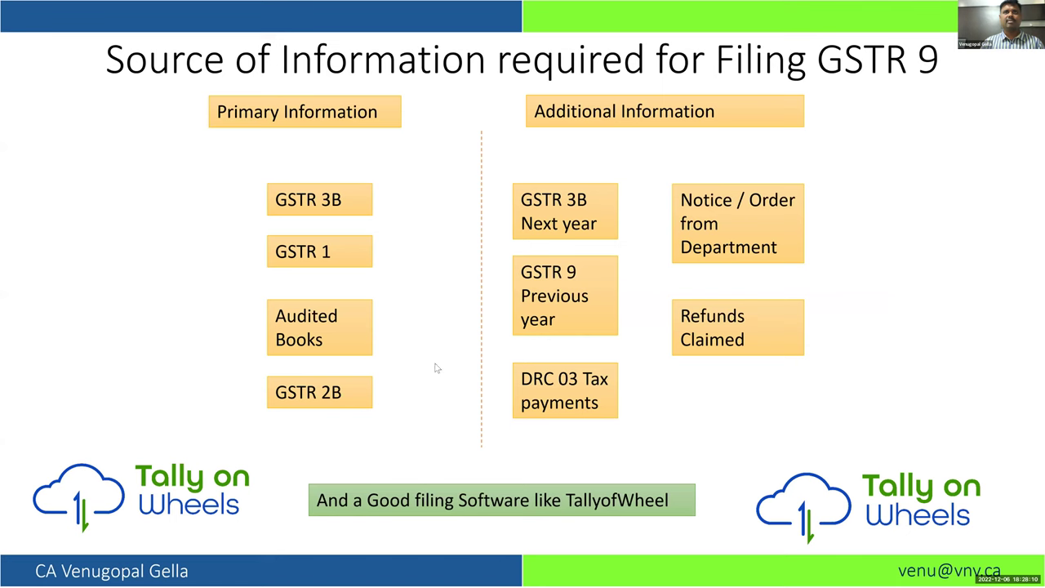
{"action": "key", "text": "ctrl+p"}
{"action": "mouse_move", "coordinate": [385, 182]}
{"action": "left_mouse_down"}
{"action": "mouse_move", "coordinate": [245, 201]}
{"action": "mouse_move", "coordinate": [249, 410]}
{"action": "mouse_move", "coordinate": [400, 299]}
{"action": "mouse_move", "coordinate": [343, 176]}
{"action": "left_mouse_up"}
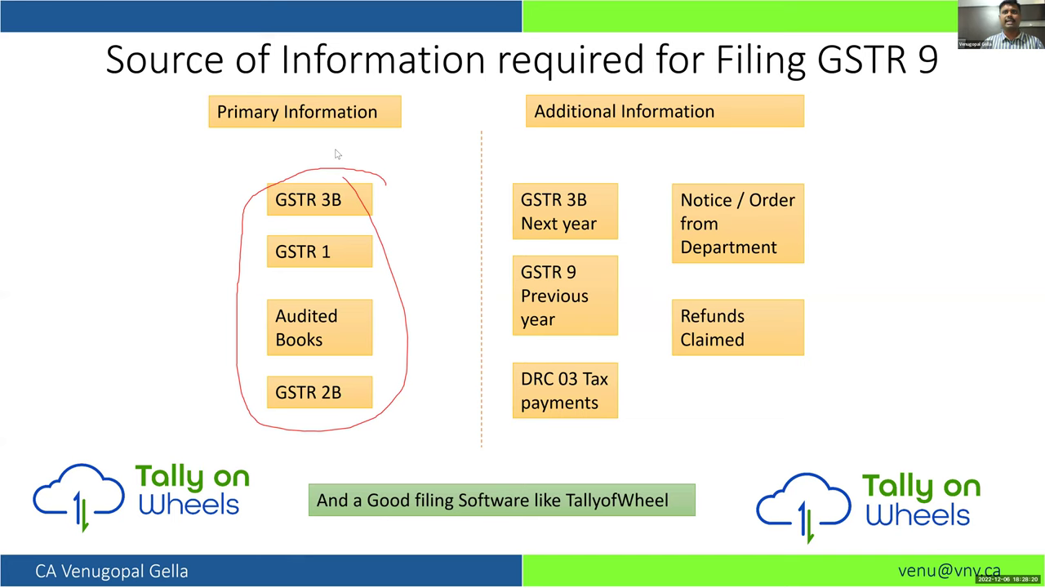
{"action": "key", "text": "e"}
Step: Switch back to the GSTR9 preparation page in Chrome and request a login OTP for the prefilled GSTN portal username
{"action": "key", "text": "alt+Tab"}
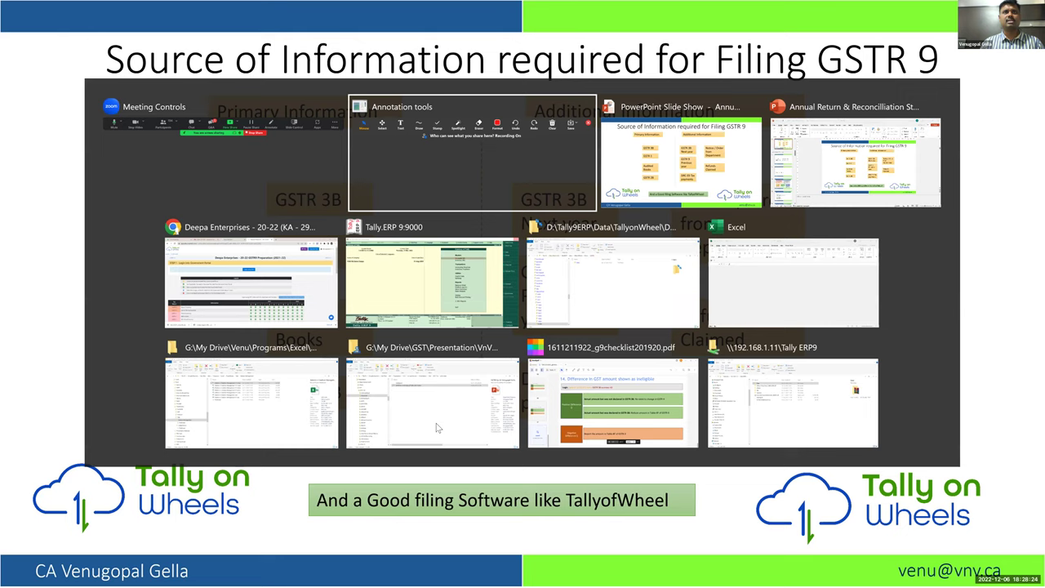
{"action": "key", "text": "alt+Tab"}
{"action": "key", "text": "alt+Tab"}
{"action": "key", "text": "alt+Tab"}
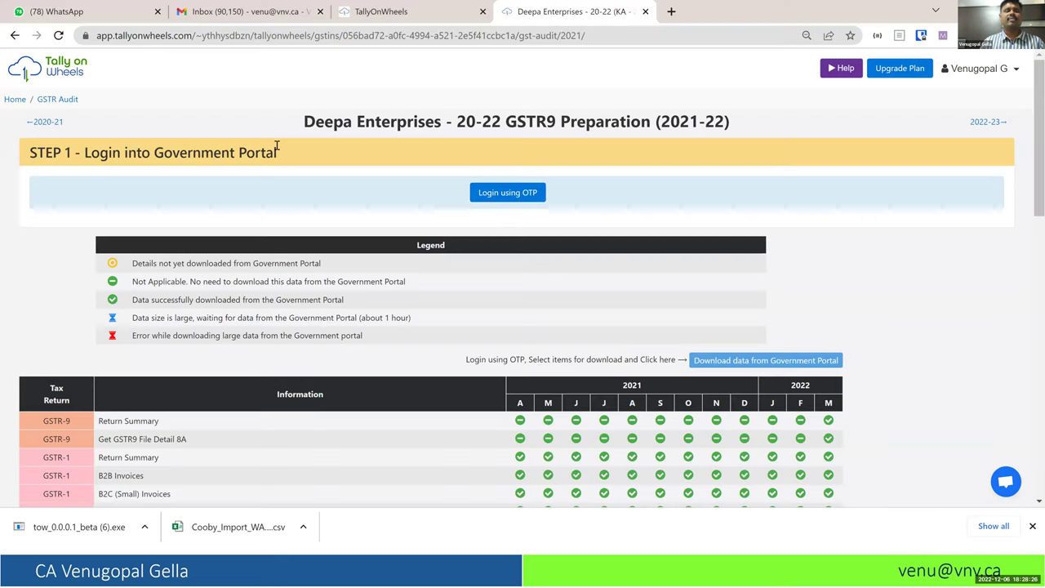
{"action": "left_click", "coordinate": [504, 196]}
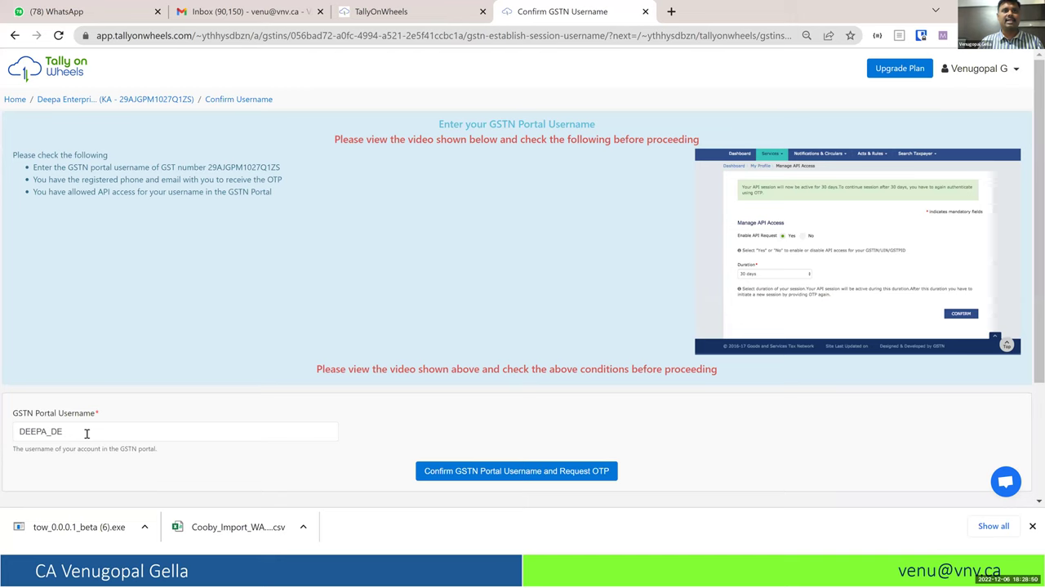
{"action": "left_click", "coordinate": [510, 477]}
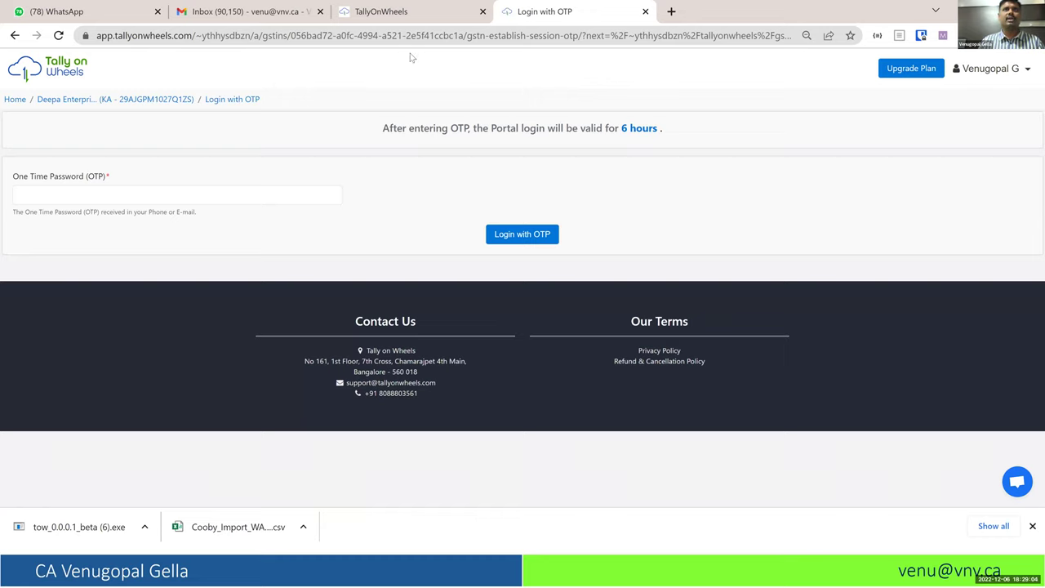
Step: Copy the one-time password from the OTP e-mail in Gmail and submit it in the portal login's OTP field
{"action": "left_click", "coordinate": [250, 11]}
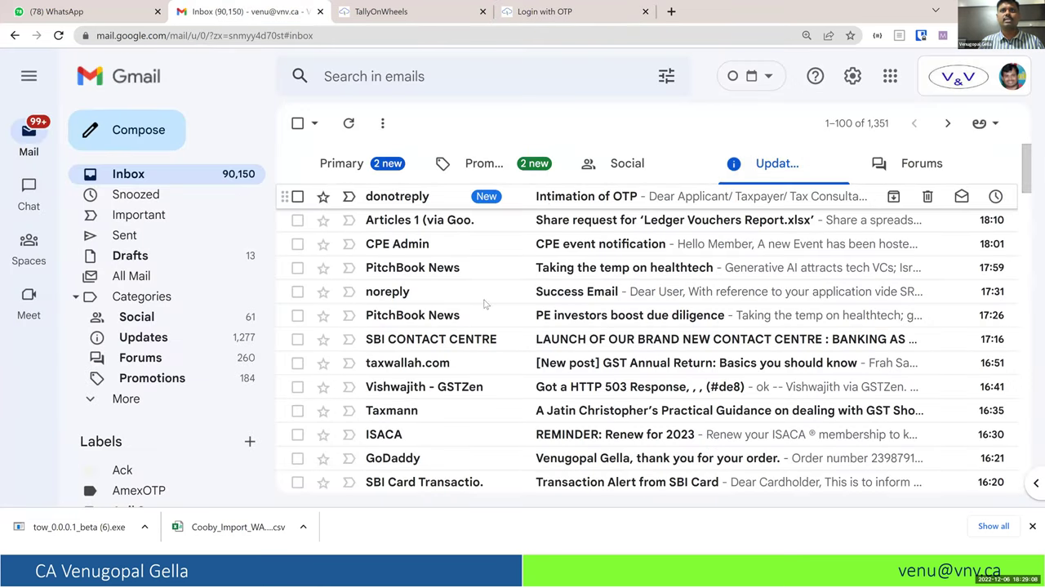
{"action": "double_click", "coordinate": [544, 325]}
{"action": "key", "text": "ctrl+c"}
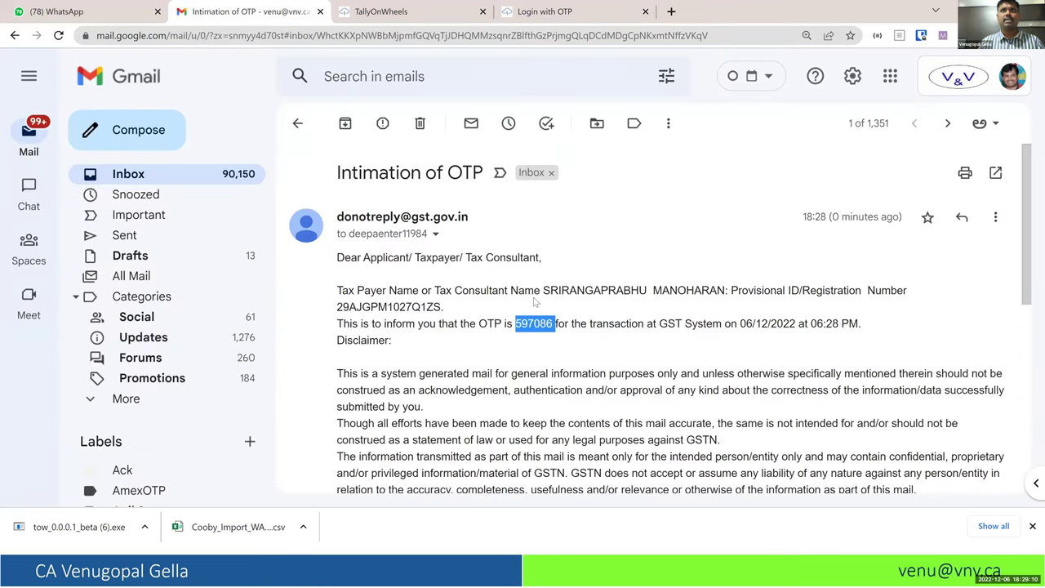
{"action": "key", "text": "ctrl+4"}
{"action": "left_click", "coordinate": [193, 199]}
{"action": "key", "text": "ctrl+v"}
{"action": "left_click", "coordinate": [527, 236]}
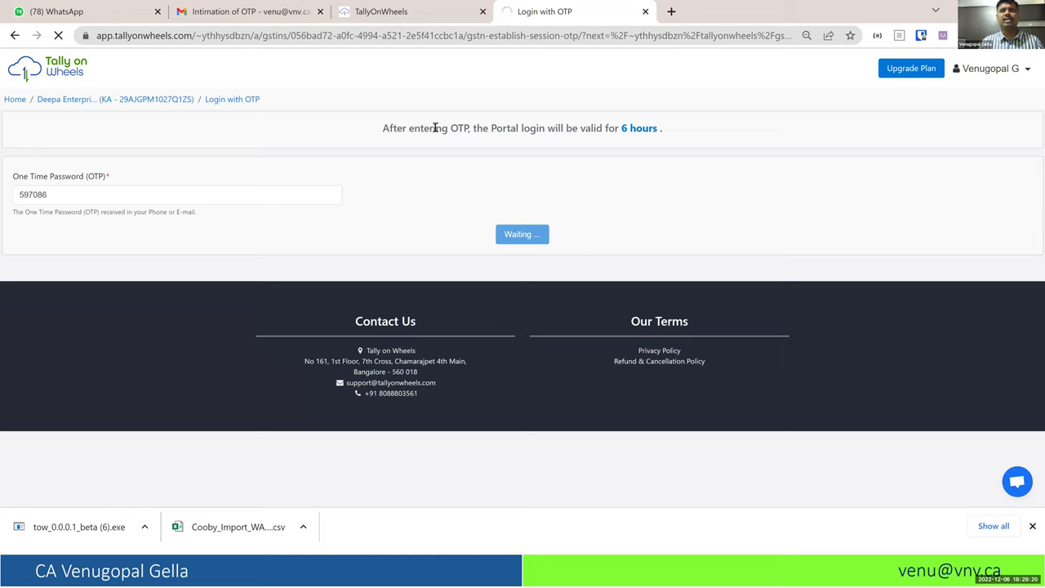
Step: Point out the OTP login validity, circle the month checkboxes of the download table with the pen, and clear the ink
{"action": "left_click_drag", "start_coordinate": [436, 128], "coordinate": [694, 131]}
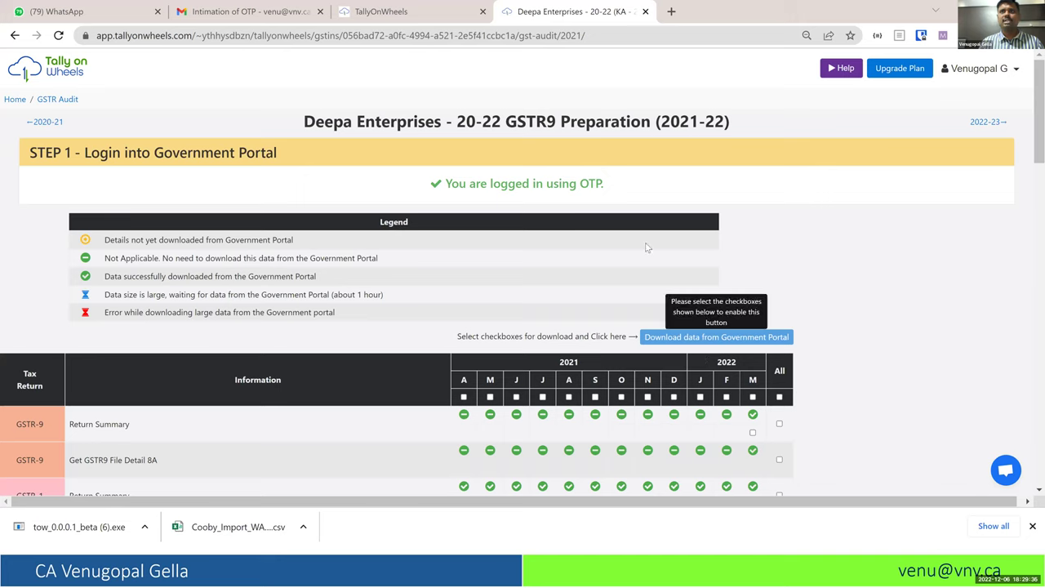
{"action": "left_click_drag", "start_coordinate": [814, 350], "coordinate": [767, 336]}
{"action": "mouse_move", "coordinate": [462, 347]}
{"action": "left_mouse_down"}
{"action": "mouse_move", "coordinate": [620, 445]}
{"action": "mouse_move", "coordinate": [823, 377]}
{"action": "mouse_move", "coordinate": [786, 325]}
{"action": "left_mouse_up"}
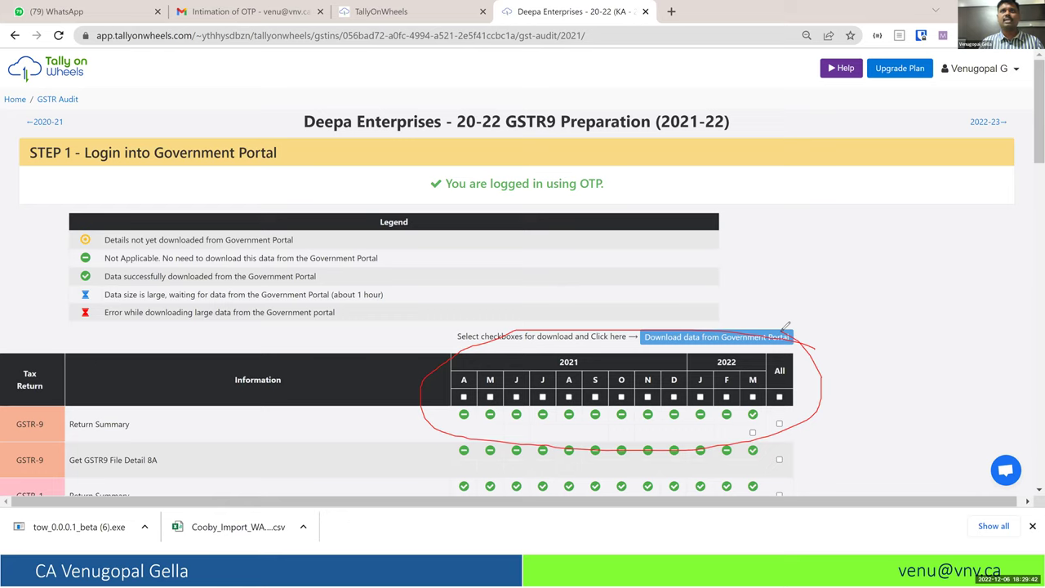
{"action": "key", "text": "Escape"}
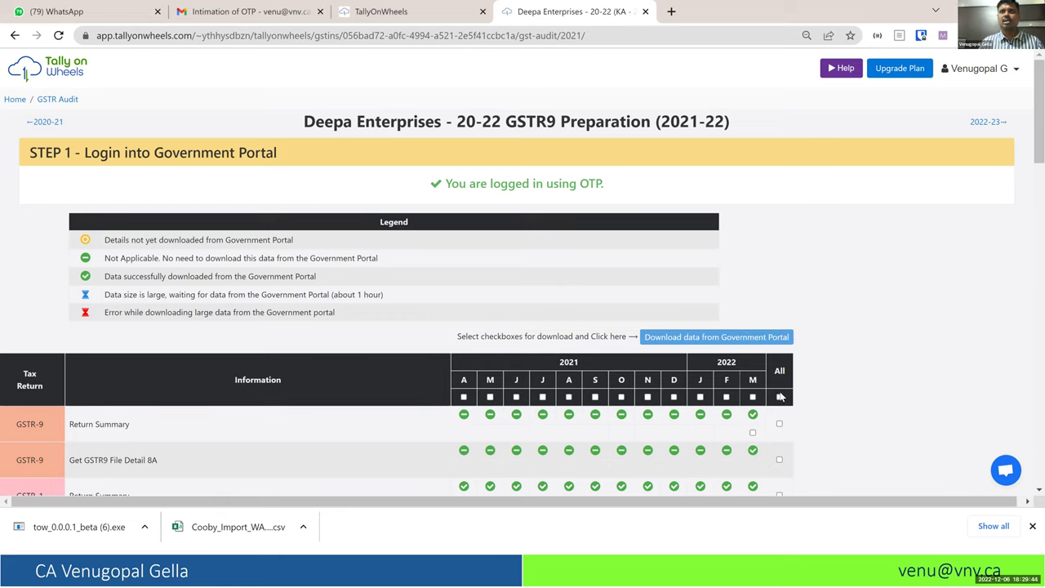
Step: Select every return for all months of 2021-22 and request their download from the Government Portal
{"action": "left_click", "coordinate": [780, 398]}
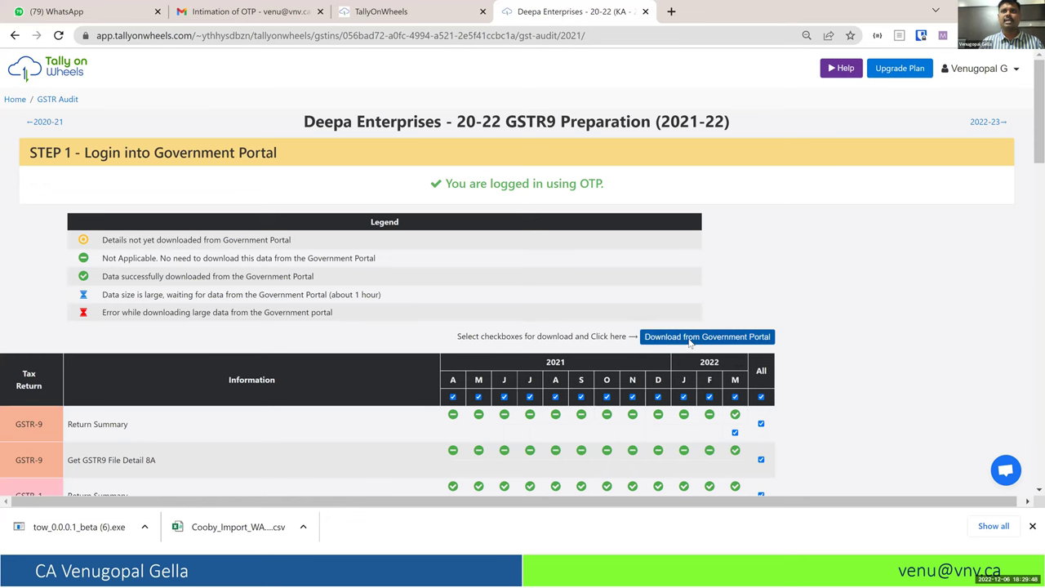
{"action": "left_click", "coordinate": [690, 343]}
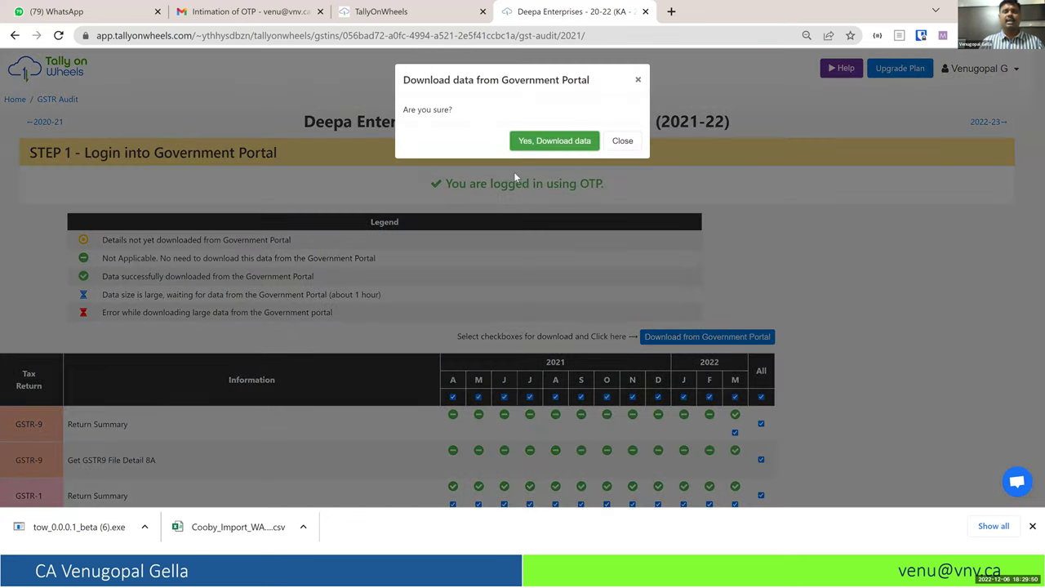
{"action": "left_click", "coordinate": [514, 171]}
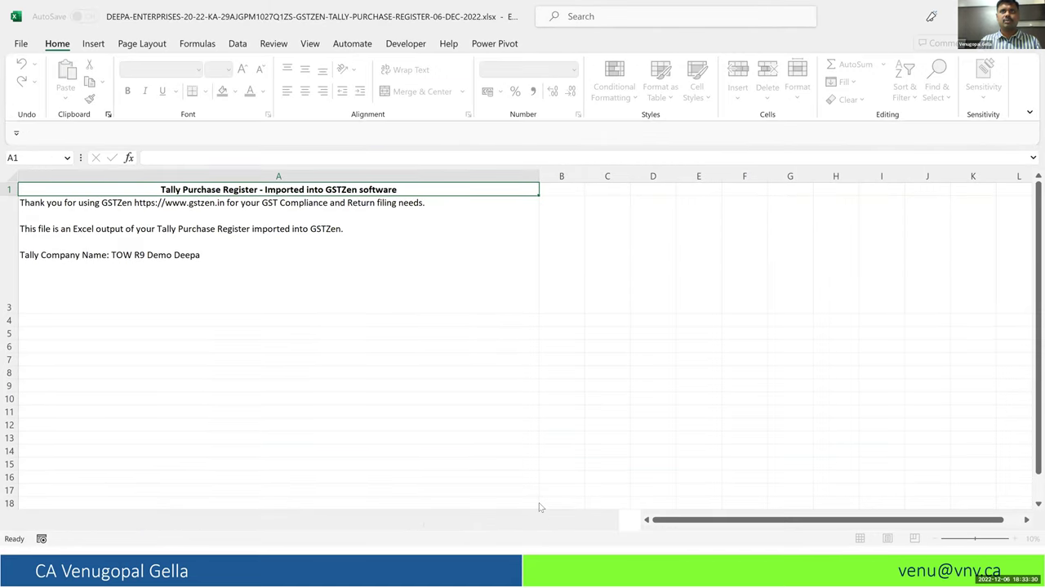
Step: Switch from the purchase register workbook back to Chrome, and confirm and save the processed purchase entries
{"action": "key", "text": "alt+Tab"}
{"action": "key", "text": "Tab"}
{"action": "key", "text": "Tab"}
{"action": "key", "text": "Tab"}
{"action": "key", "text": "alt+shift+Tab"}
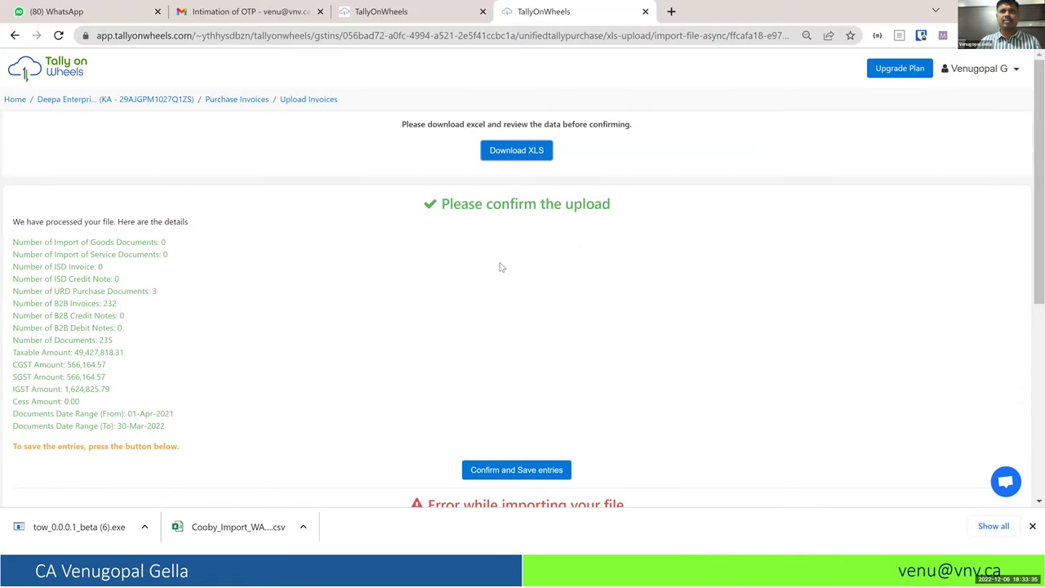
{"action": "left_click", "coordinate": [509, 473]}
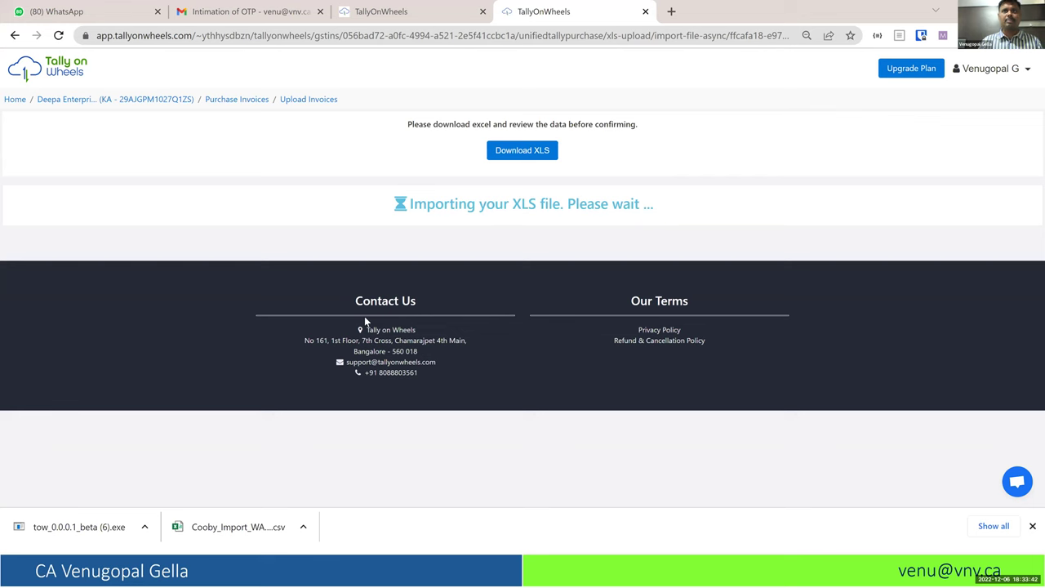
Step: Switch to the purchase register workbook in Excel and widen the Supplier GSTIN and Supplier Name columns of the Tally Purchase Register sheet
{"action": "key", "text": "alt+Tab"}
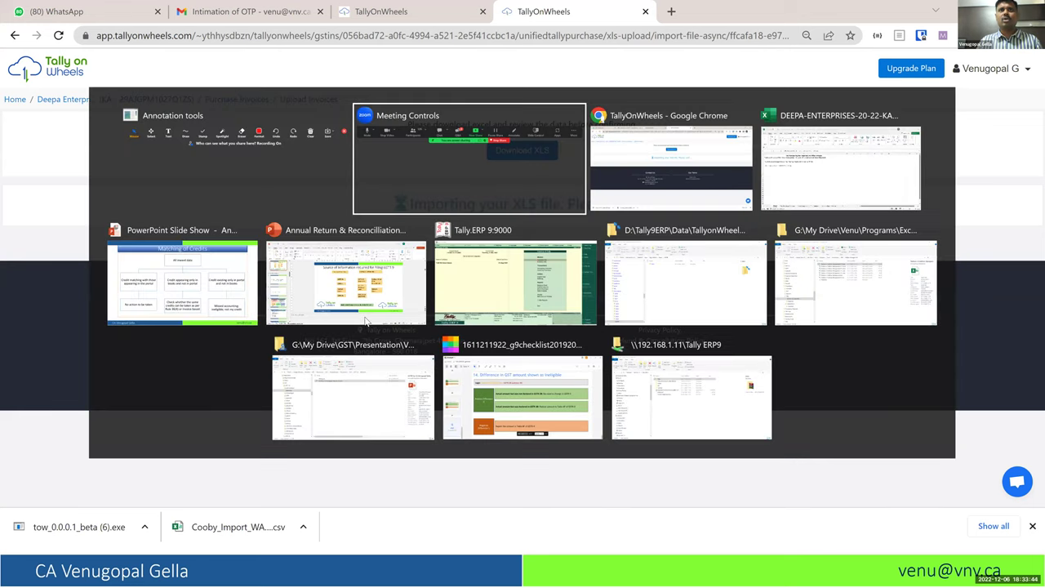
{"action": "key", "text": "alt+Tab"}
{"action": "key", "text": "alt+Tab"}
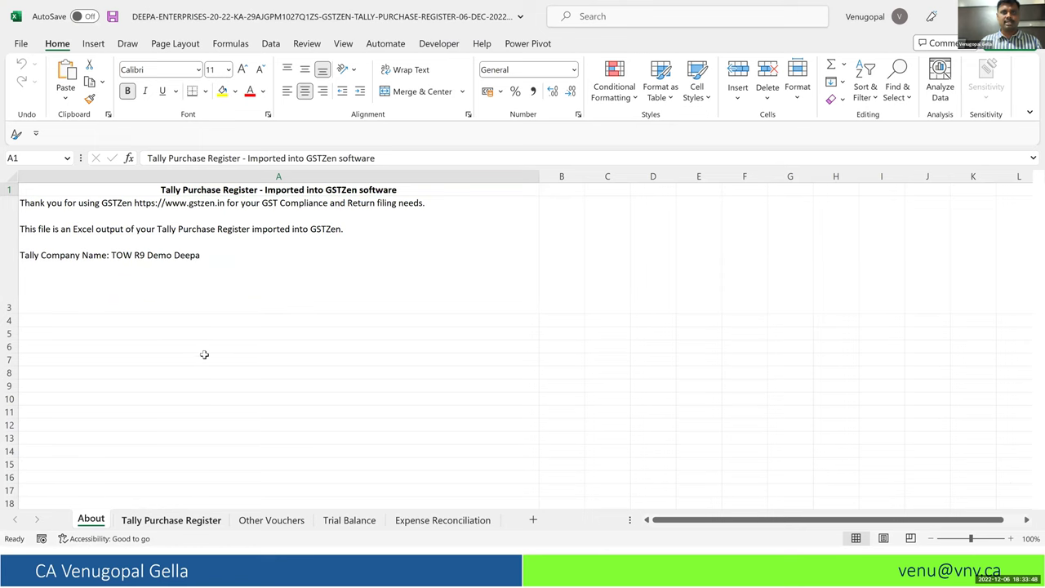
{"action": "key", "text": "ctrl+Page_Down"}
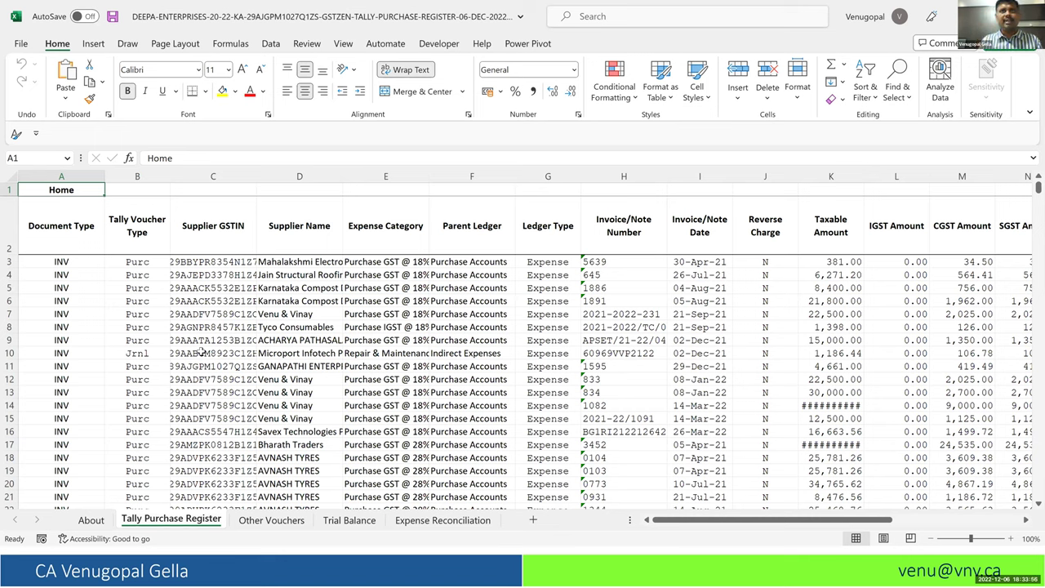
{"action": "key", "text": "Down"}
{"action": "key", "text": "Down"}
{"action": "key", "text": "Right"}
{"action": "key", "text": "Right"}
{"action": "key", "text": "shift+Right"}
{"action": "key", "text": "ctrl+space"}
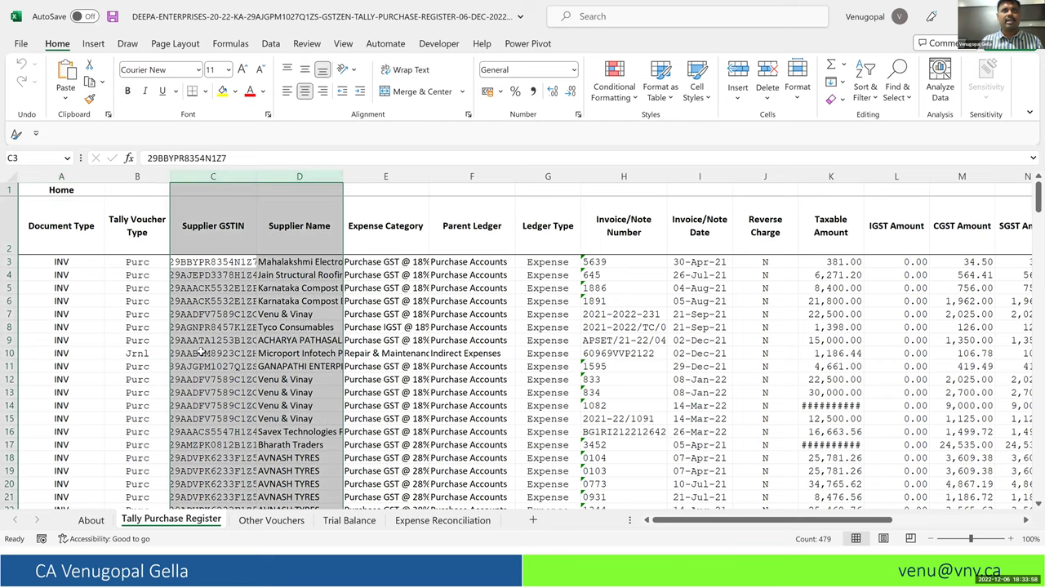
{"action": "left_click_drag", "start_coordinate": [344, 175], "coordinate": [374, 176]}
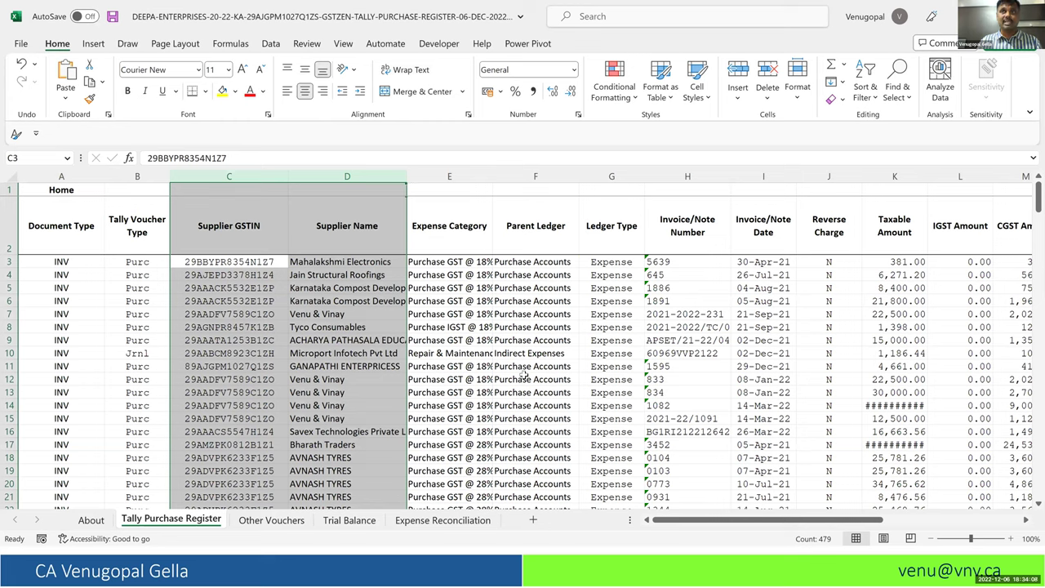
Step: Examine the Parent Ledger and Ledger Type columns, and look through the Other Vouchers, Trial Balance and Expense Reconciliation sheets
{"action": "left_click", "coordinate": [563, 302]}
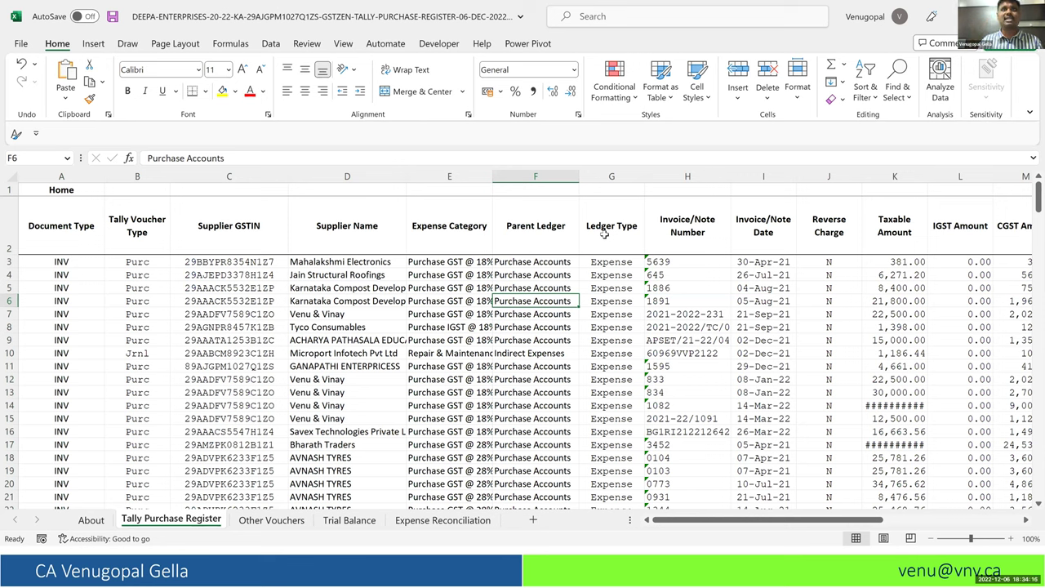
{"action": "key", "text": "Right"}
{"action": "key", "text": "Up"}
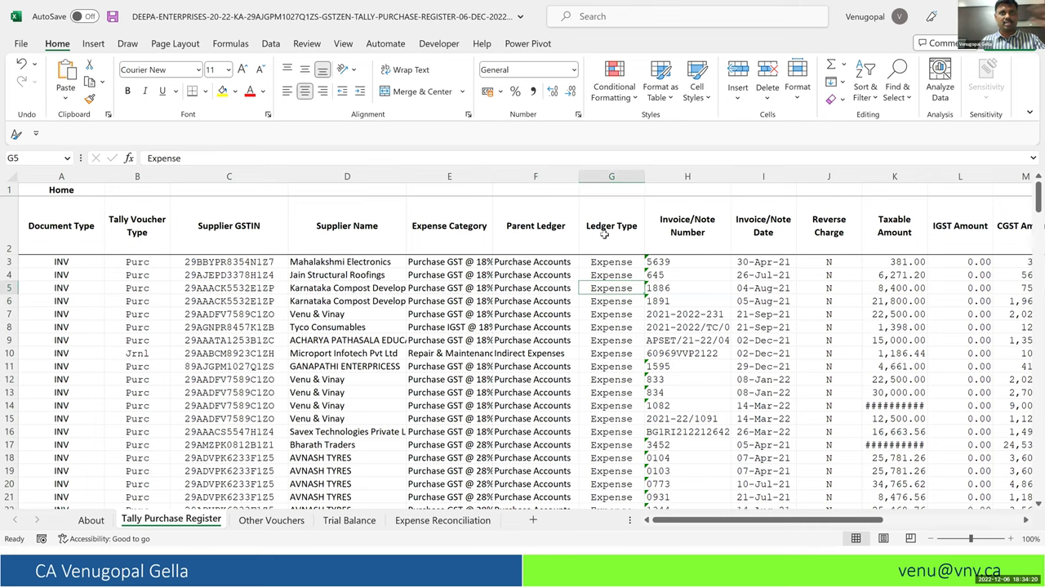
{"action": "key", "text": "ctrl+Page_Down"}
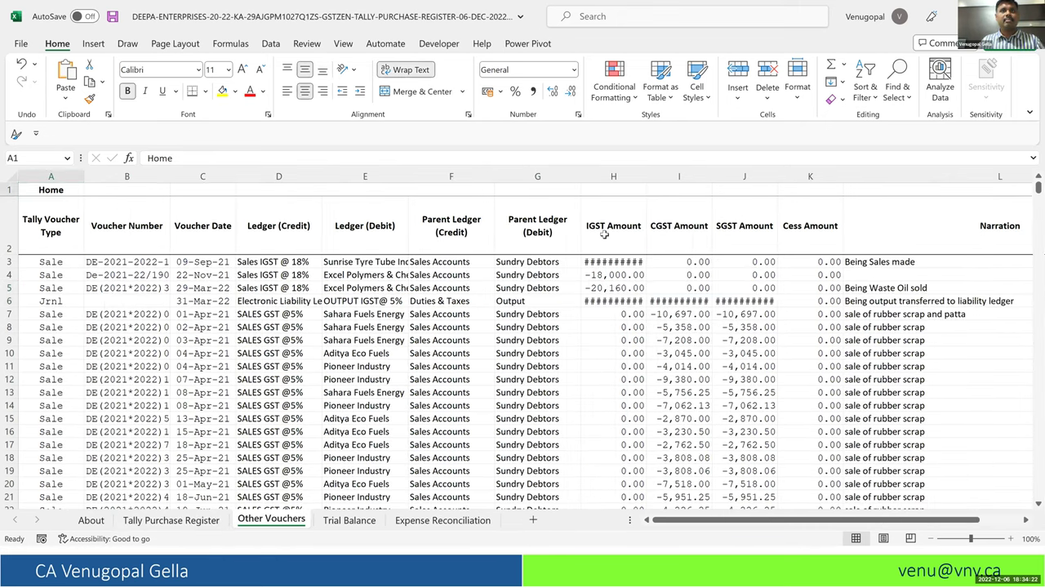
{"action": "key", "text": "ctrl+Page_Down"}
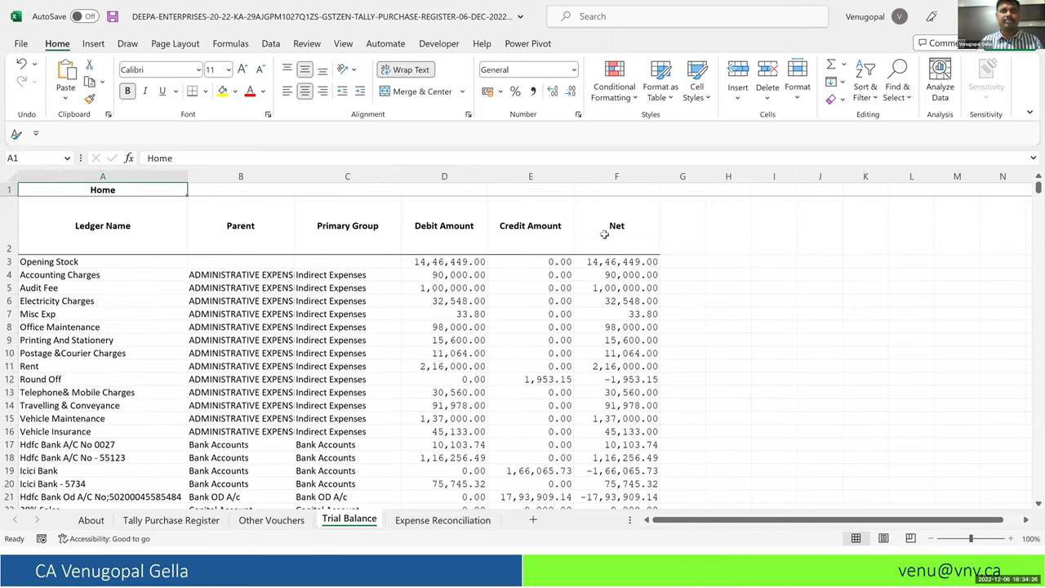
{"action": "key", "text": "ctrl+Page_Down"}
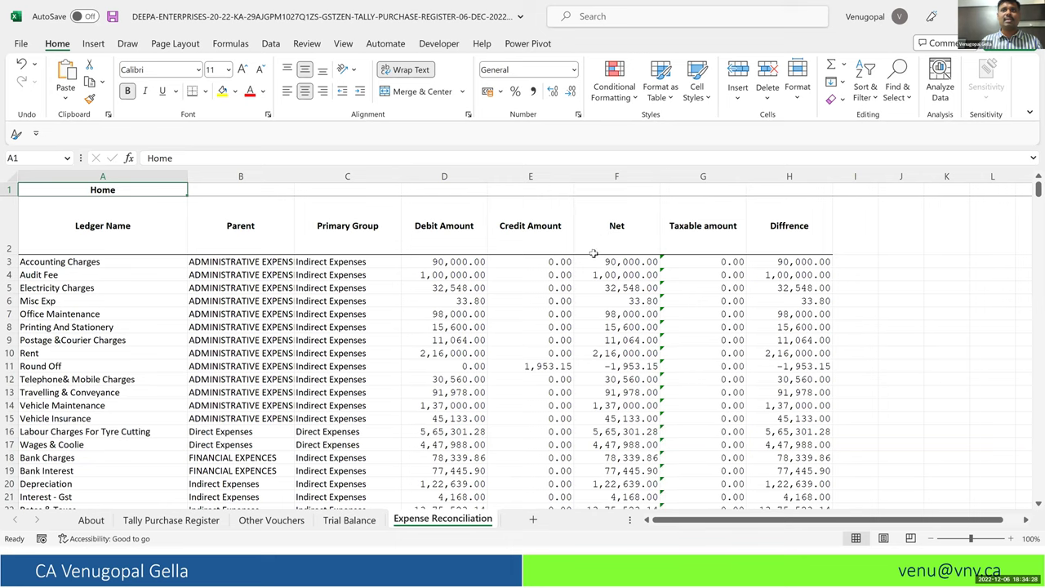
Step: Freeze the two header rows above Accounting Charges on the Expense Reconciliation sheet
{"action": "scroll", "coordinate": [593, 254], "scroll_direction": "down", "scroll_amount": 10}
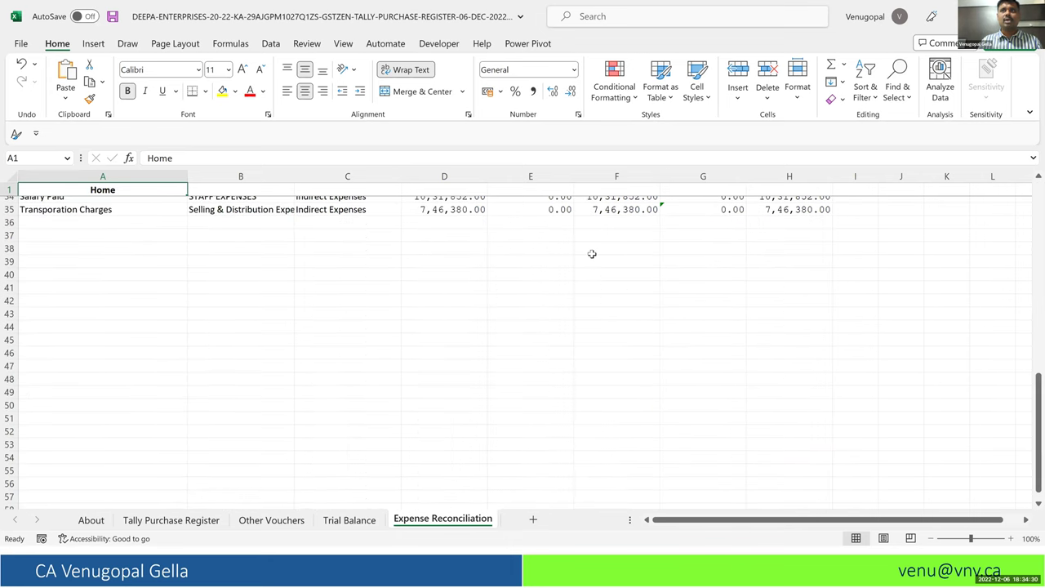
{"action": "scroll", "coordinate": [592, 254], "scroll_direction": "up", "scroll_amount": 4}
{"action": "left_click_drag", "start_coordinate": [620, 276], "coordinate": [671, 271]}
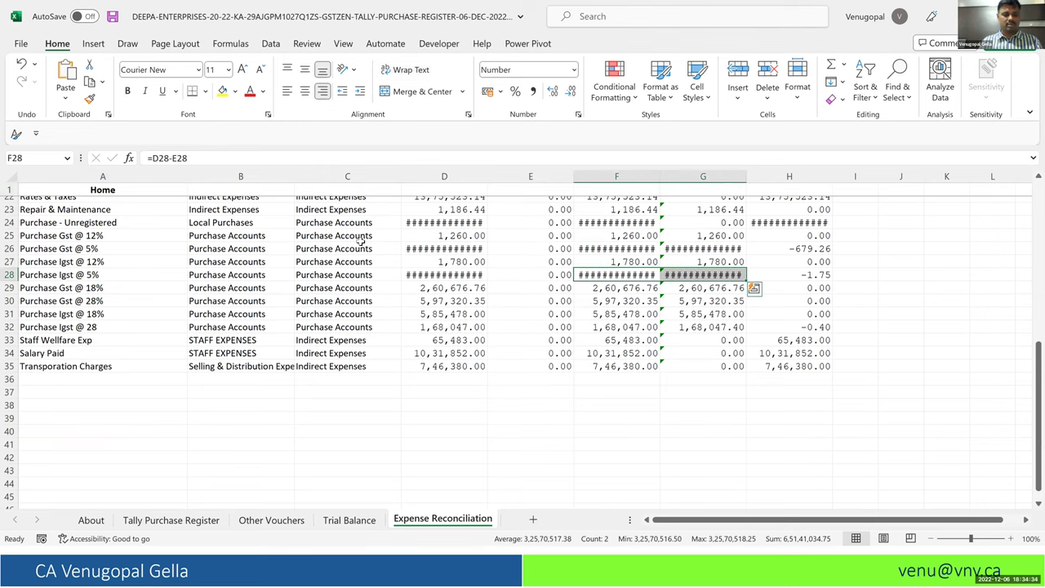
{"action": "key", "text": "ctrl+c"}
{"action": "key", "text": "alt+w"}
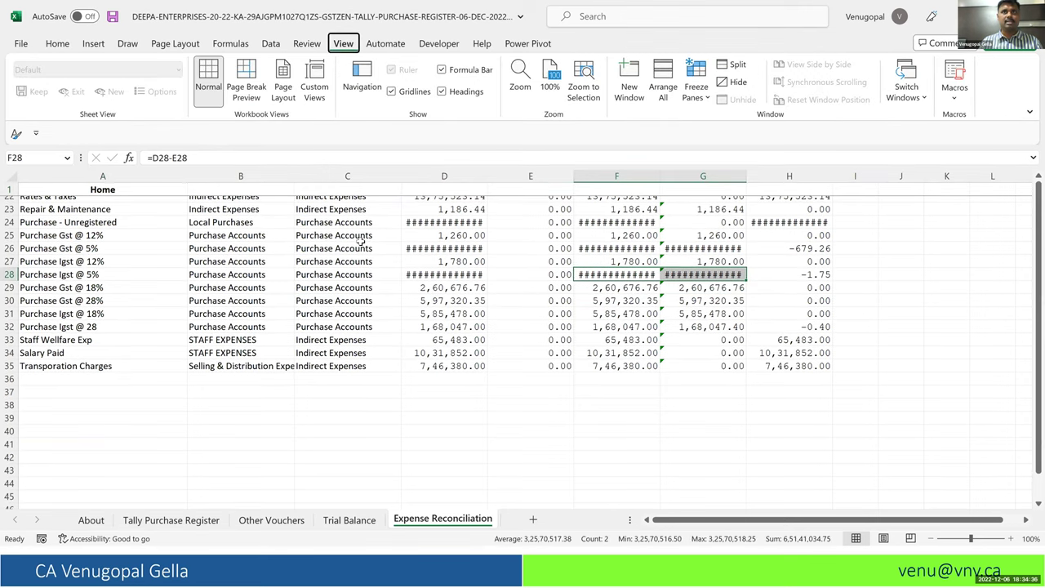
{"action": "scroll", "coordinate": [357, 239], "scroll_direction": "up", "scroll_amount": 7}
{"action": "left_click", "coordinate": [8, 261]}
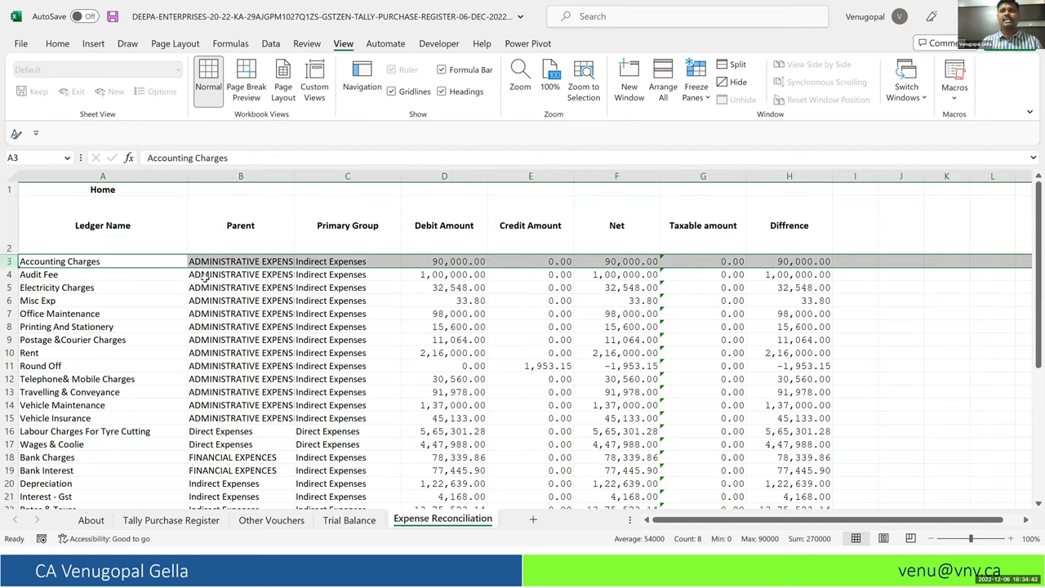
Step: Autofit the Net and Taxable amount columns to the values in the Purchase Igst @ 5% row
{"action": "scroll", "coordinate": [630, 326], "scroll_direction": "down", "scroll_amount": 10}
{"action": "scroll", "coordinate": [632, 326], "scroll_direction": "up", "scroll_amount": 2}
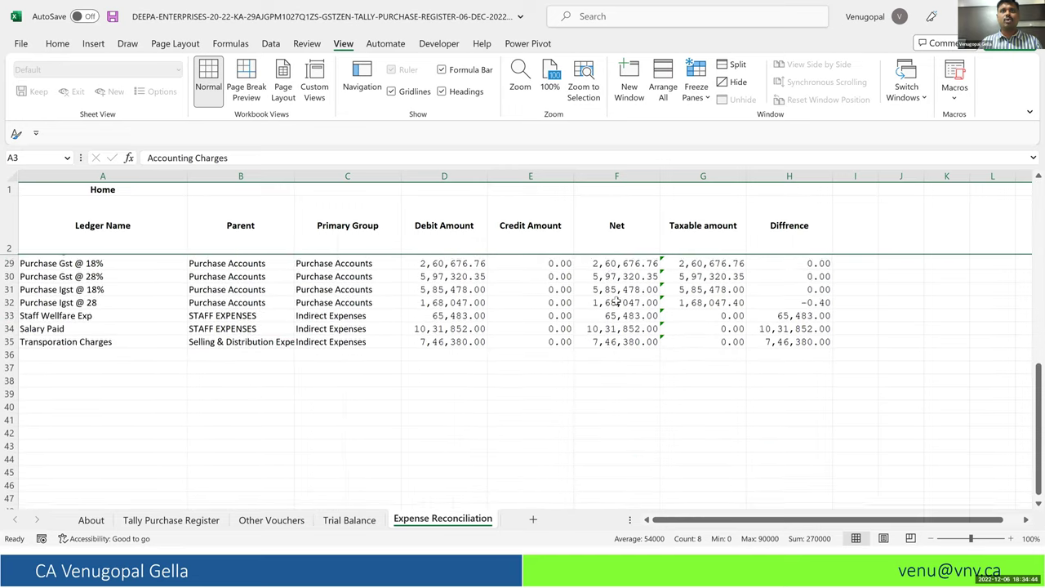
{"action": "key", "text": "alt+o"}
{"action": "key", "text": "c"}
{"action": "key", "text": "a"}
{"action": "key", "text": "Right"}
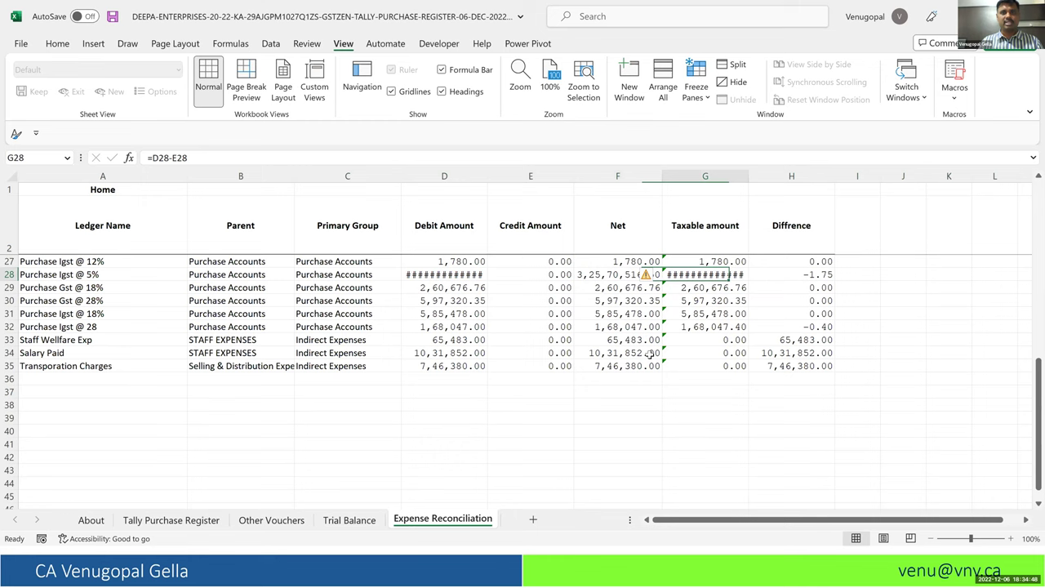
{"action": "key", "text": "alt+o"}
{"action": "key", "text": "c"}
{"action": "key", "text": "a"}
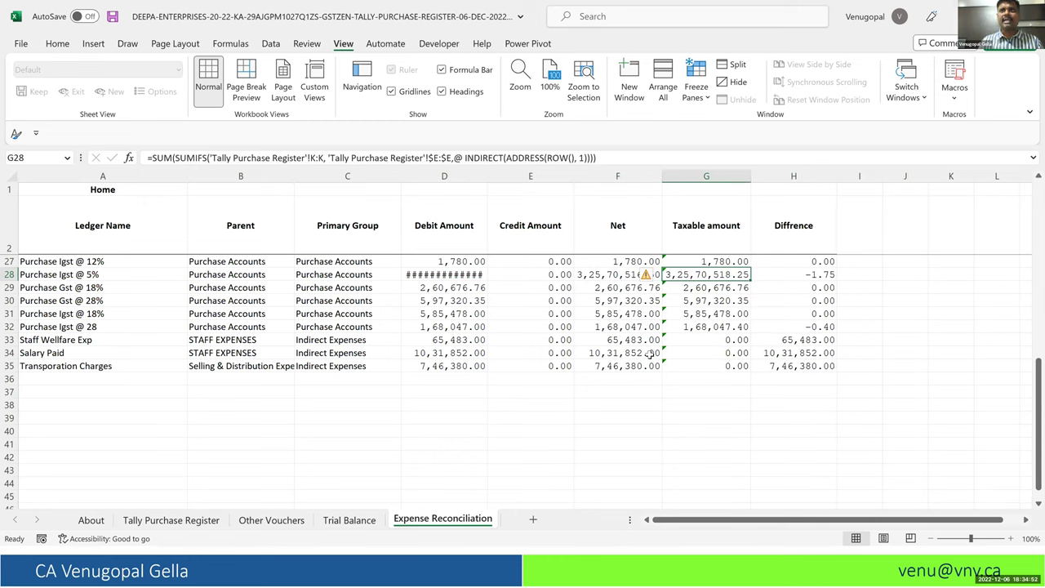
Step: Check the taxable amounts from Purchase Igst @ 5% down to Staff Wellfare Exp, and highlight the Staff Wellfare Exp row
{"action": "key", "text": "Down"}
{"action": "key", "text": "Down"}
{"action": "key", "text": "Down"}
{"action": "key", "text": "Down"}
{"action": "key", "text": "Down"}
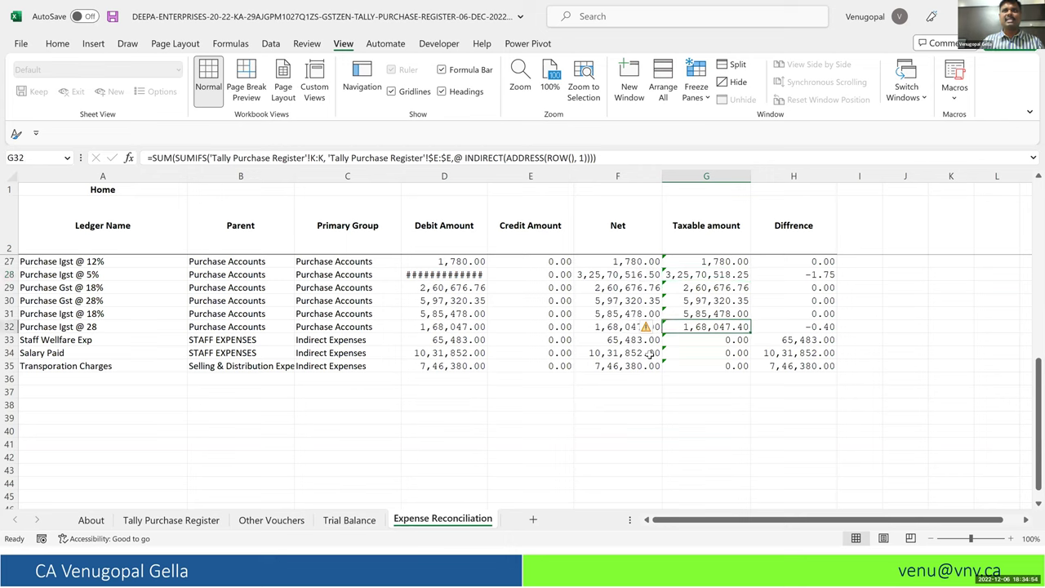
{"action": "key", "text": "shift+space"}
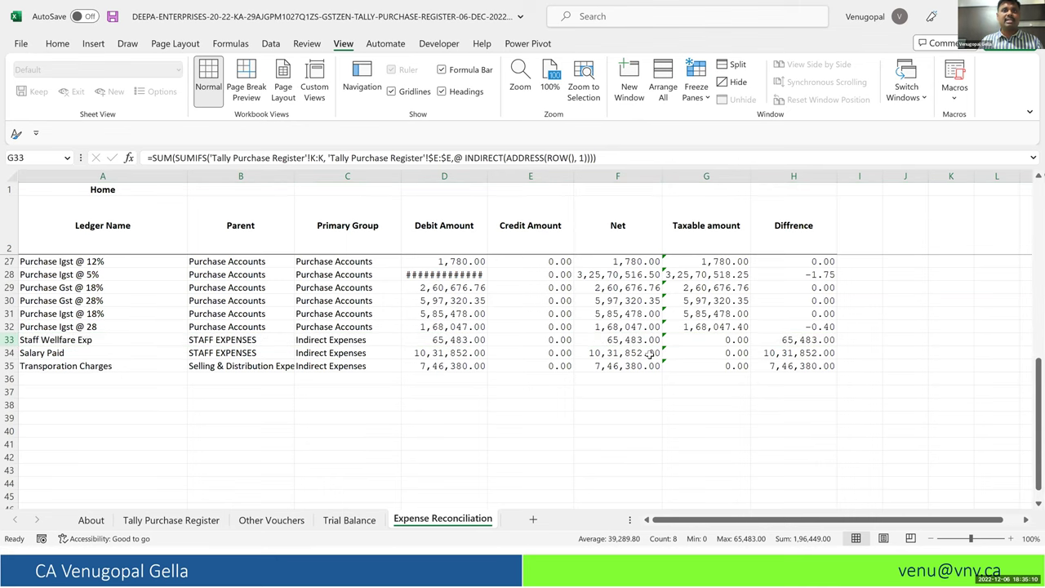
Step: Go back through the Trial Balance and Other Vouchers sheets to the Tally Purchase Register and highlight the journal entry in row 10
{"action": "key", "text": "ctrl+Page_Up"}
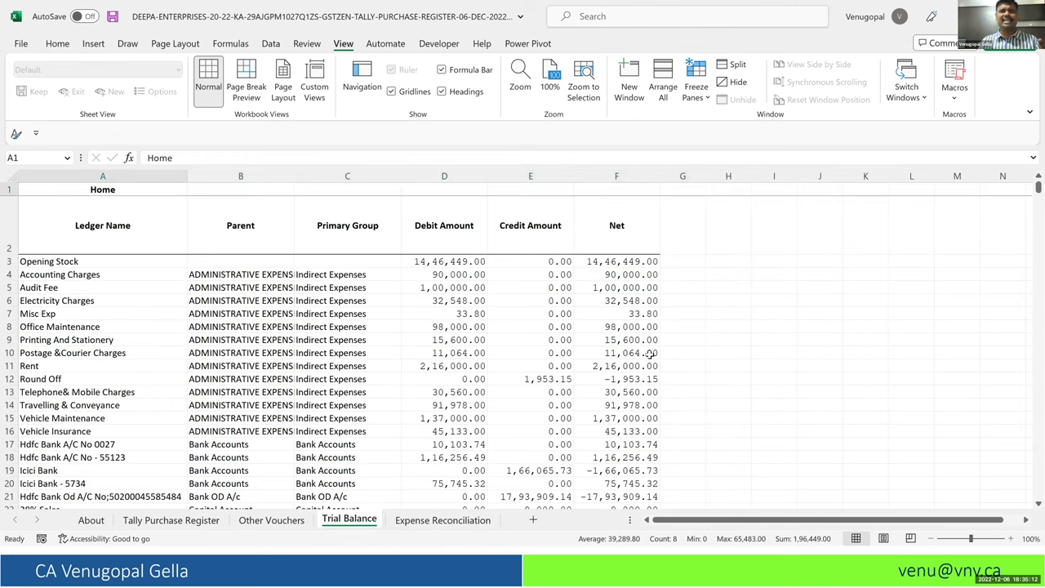
{"action": "key", "text": "ctrl+Page_Up"}
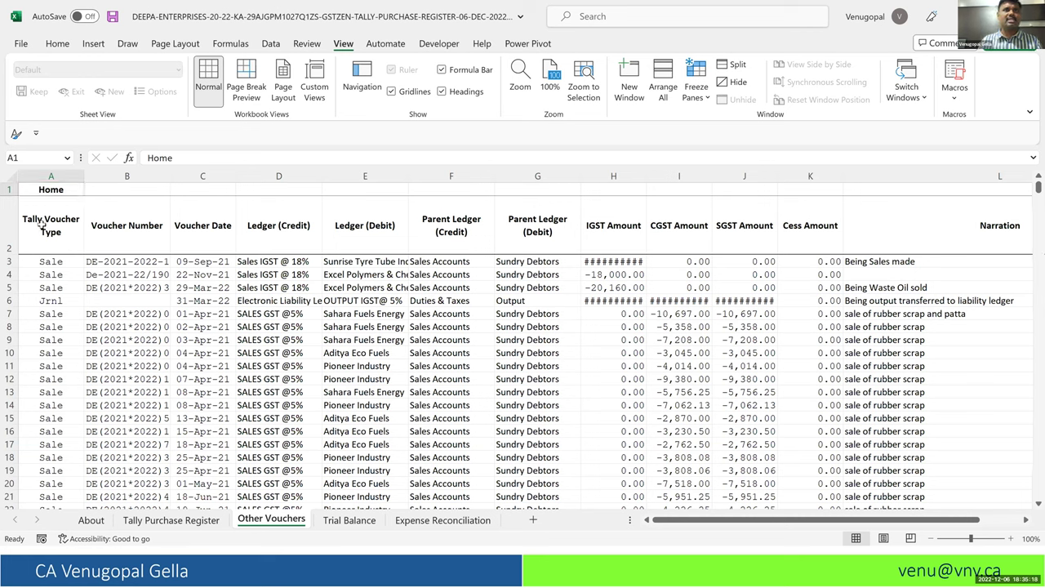
{"action": "key", "text": "ctrl+Page_Up"}
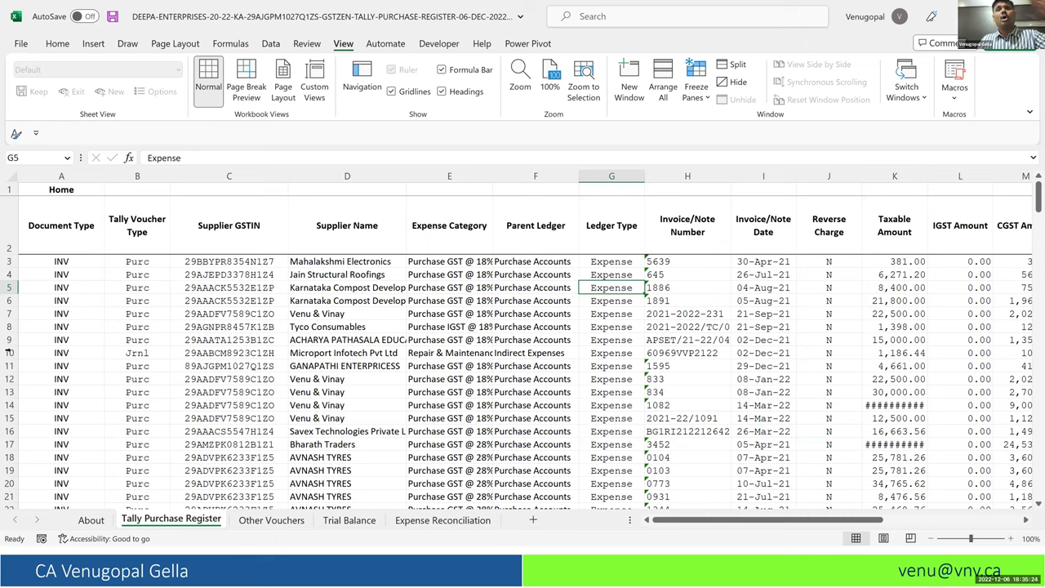
{"action": "left_click", "coordinate": [8, 353]}
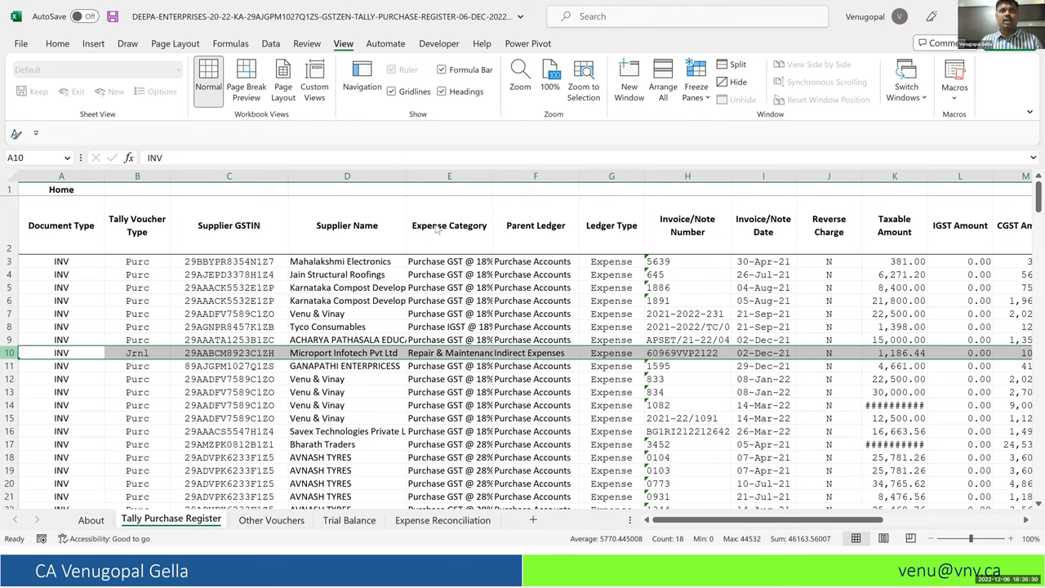
Step: Close the purchase register workbook without saving, switch back to Chrome and continue the preparation from the completed purchase upload
{"action": "key", "text": "ctrl+w"}
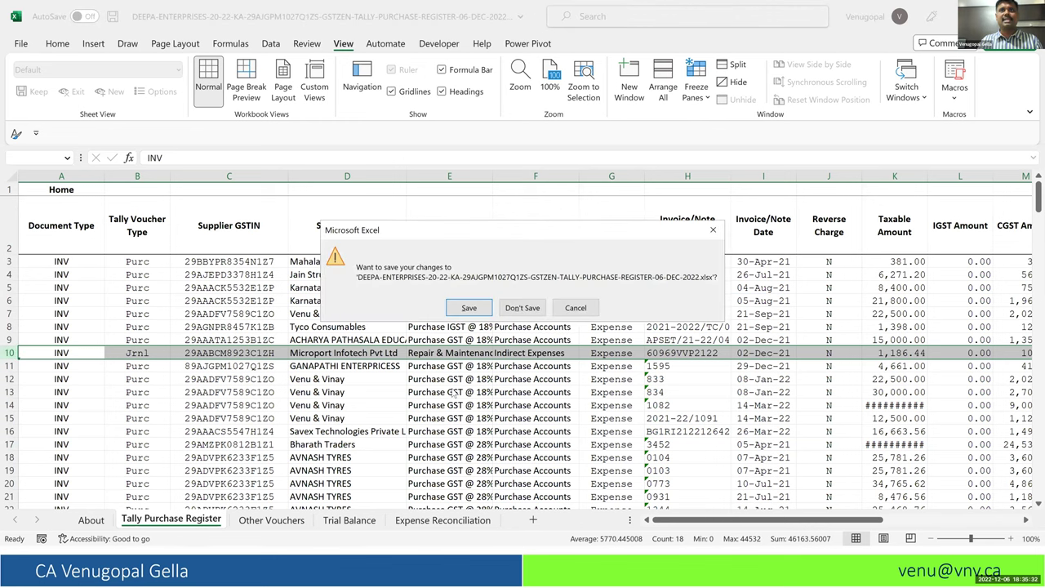
{"action": "key", "text": "n"}
{"action": "key", "text": "alt+Tab"}
{"action": "key", "text": "Tab"}
{"action": "key", "text": "Tab"}
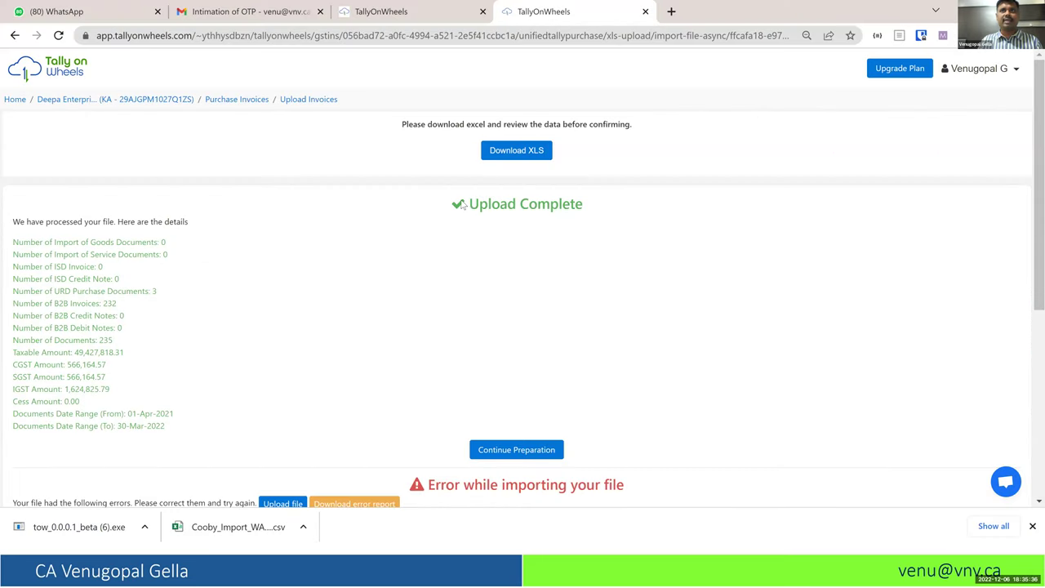
{"action": "triple_click", "coordinate": [603, 198]}
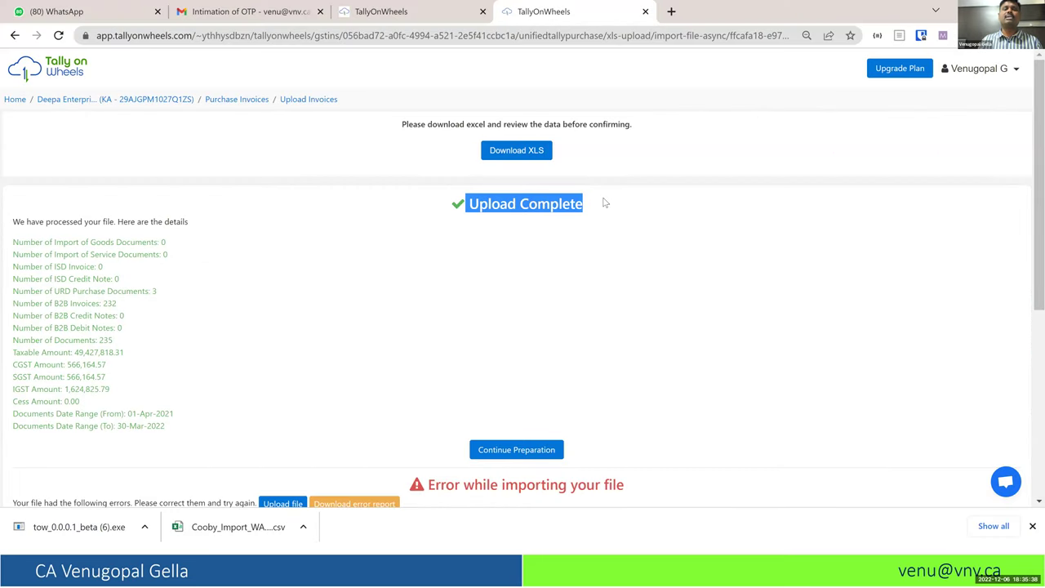
{"action": "left_click", "coordinate": [493, 456]}
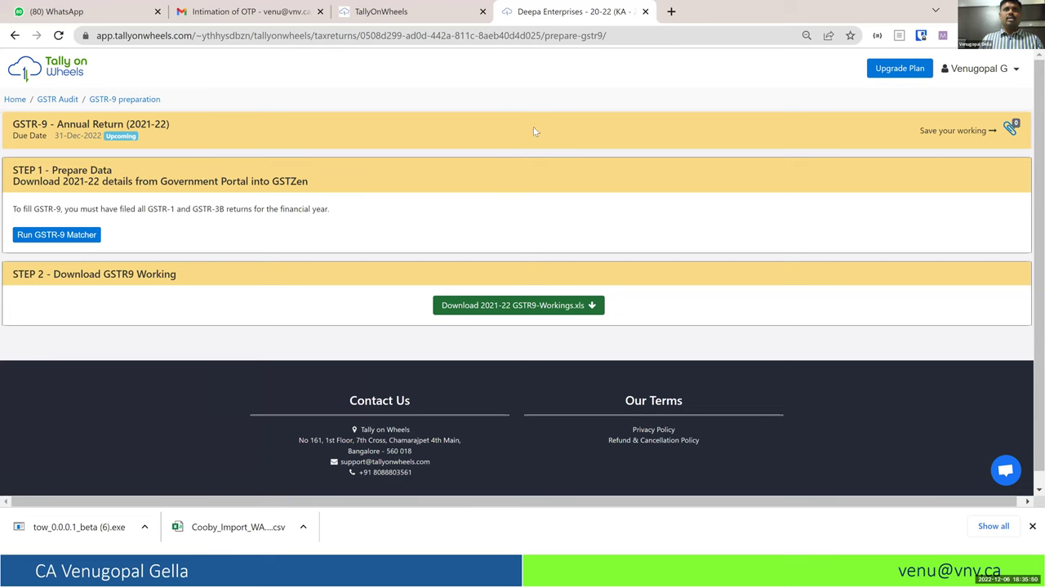
Step: Run the GSTR-9 Matcher for the 2021-22 annual return, confirm the run, and briefly mark it with on-screen annotations
{"action": "left_click", "coordinate": [52, 234]}
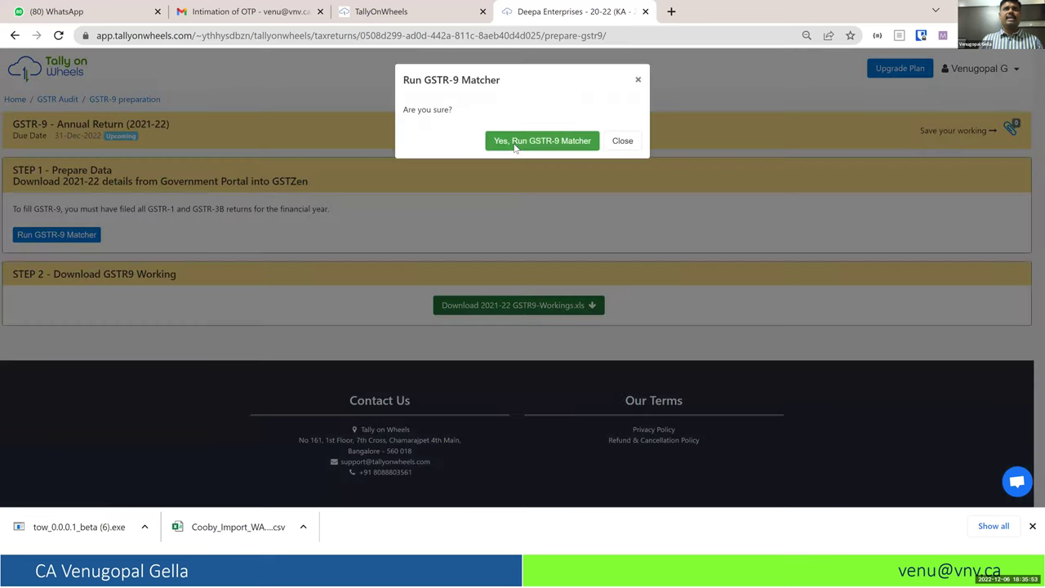
{"action": "left_click", "coordinate": [515, 145]}
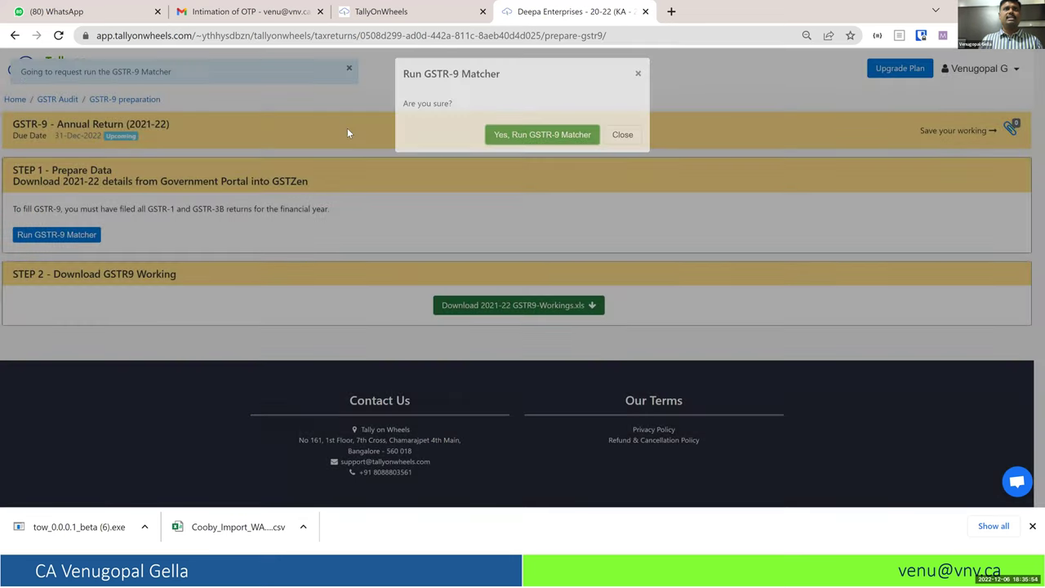
{"action": "mouse_move", "coordinate": [130, 209]}
{"action": "left_mouse_down"}
{"action": "mouse_move", "coordinate": [16, 249]}
{"action": "mouse_move", "coordinate": [152, 243]}
{"action": "left_mouse_up"}
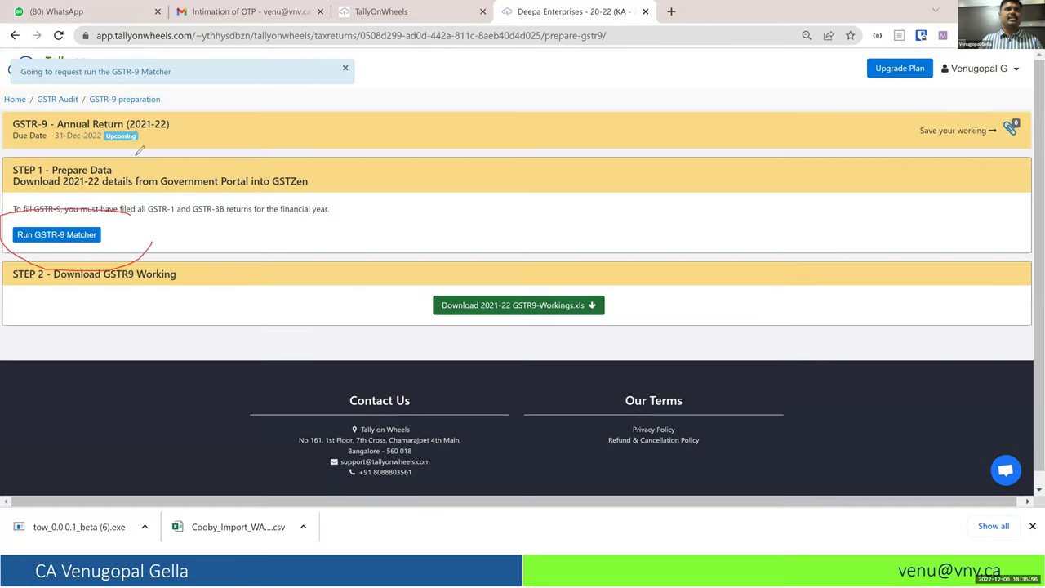
{"action": "mouse_move", "coordinate": [169, 67]}
{"action": "left_mouse_down"}
{"action": "mouse_move", "coordinate": [187, 67]}
{"action": "mouse_move", "coordinate": [20, 75]}
{"action": "mouse_move", "coordinate": [145, 85]}
{"action": "mouse_move", "coordinate": [188, 82]}
{"action": "mouse_move", "coordinate": [185, 70]}
{"action": "left_mouse_up"}
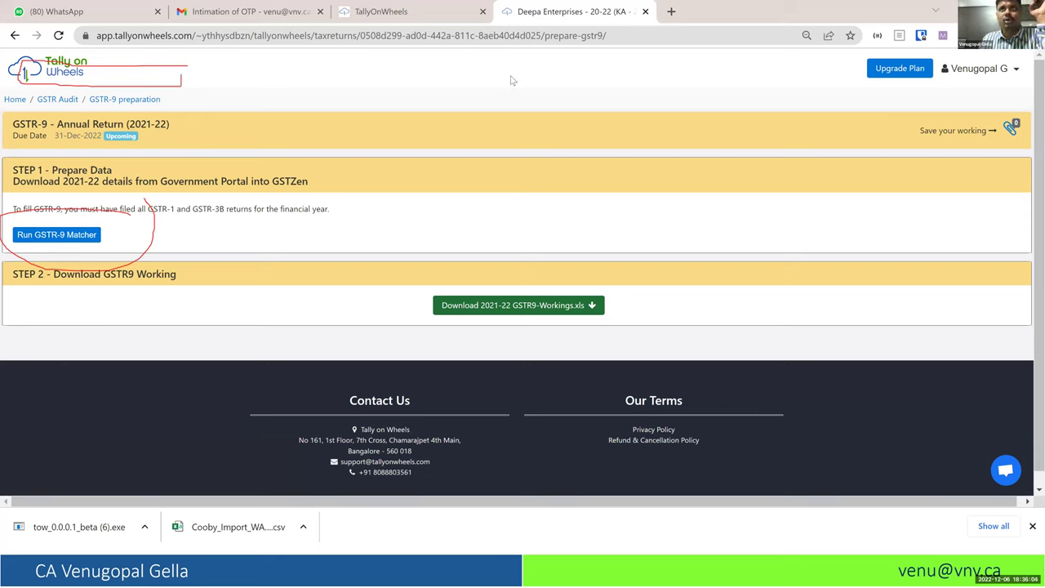
{"action": "key", "text": "Escape"}
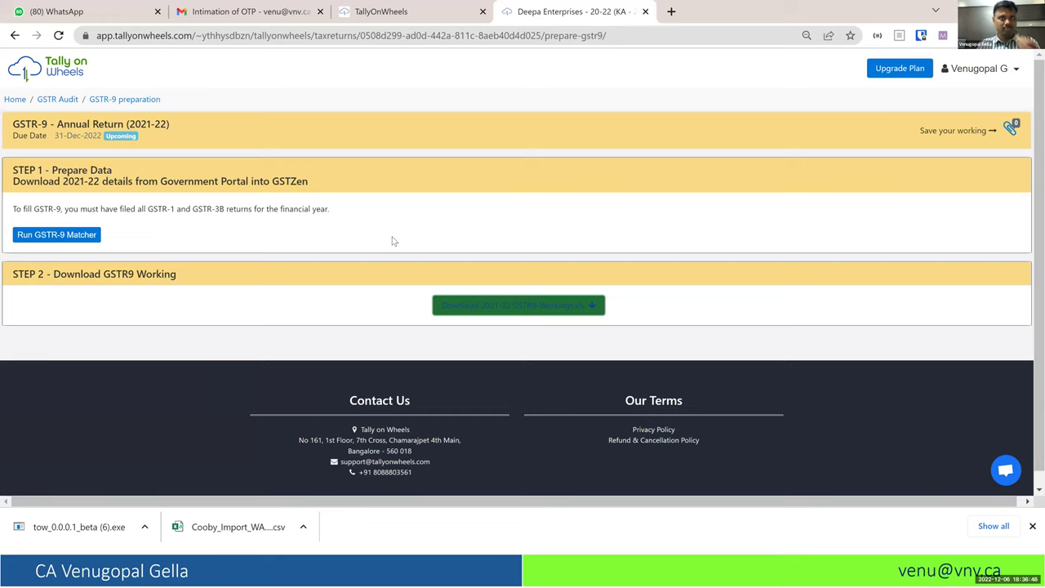
Step: Download the 2021-22 GSTR-9 workings and open the Downloads folder in File Explorer
{"action": "left_click", "coordinate": [484, 308]}
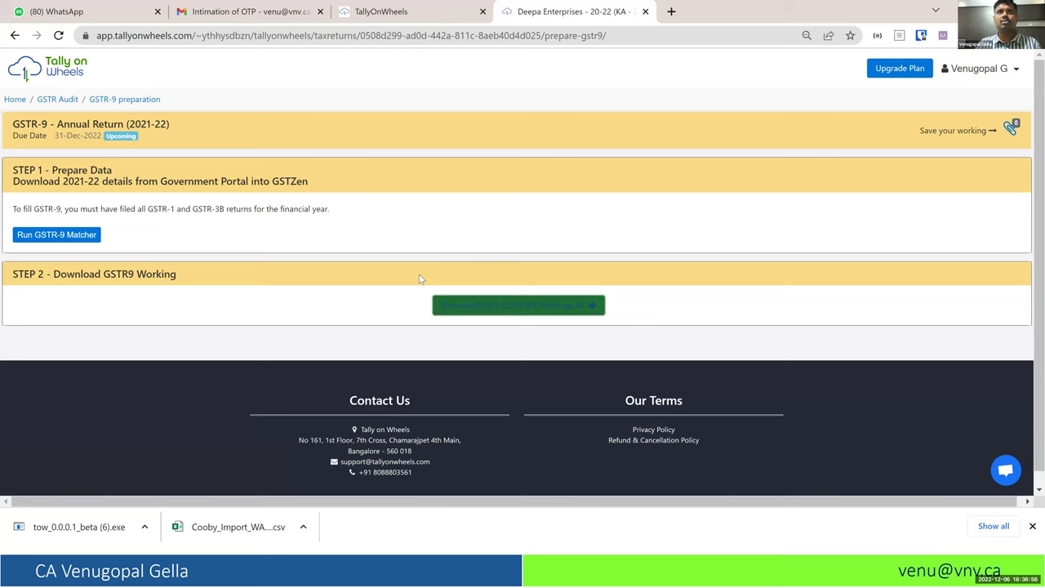
{"action": "key", "text": "alt+Tab"}
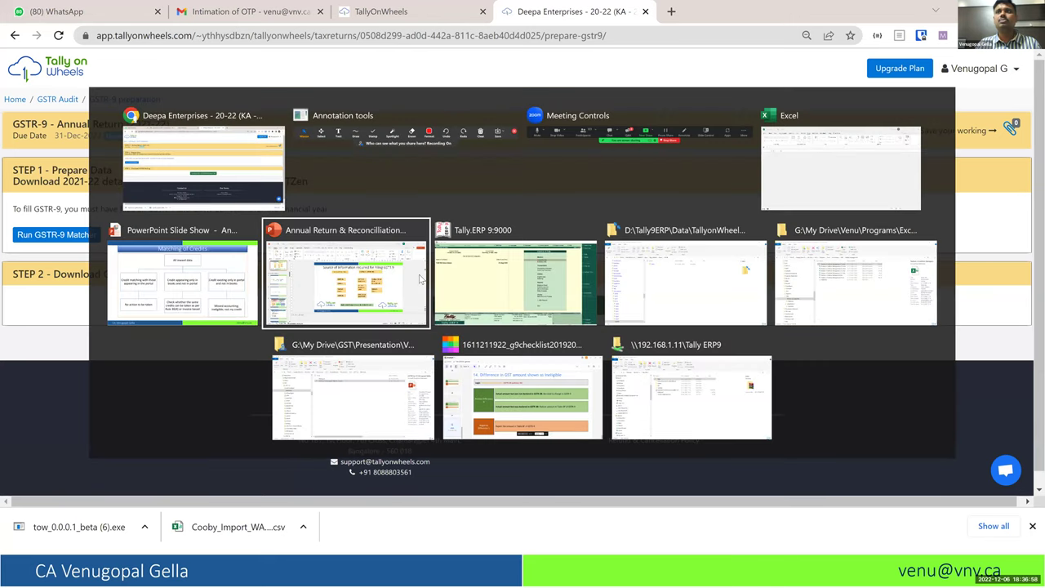
{"action": "key", "text": "alt+Tab"}
{"action": "key", "text": "alt+Tab"}
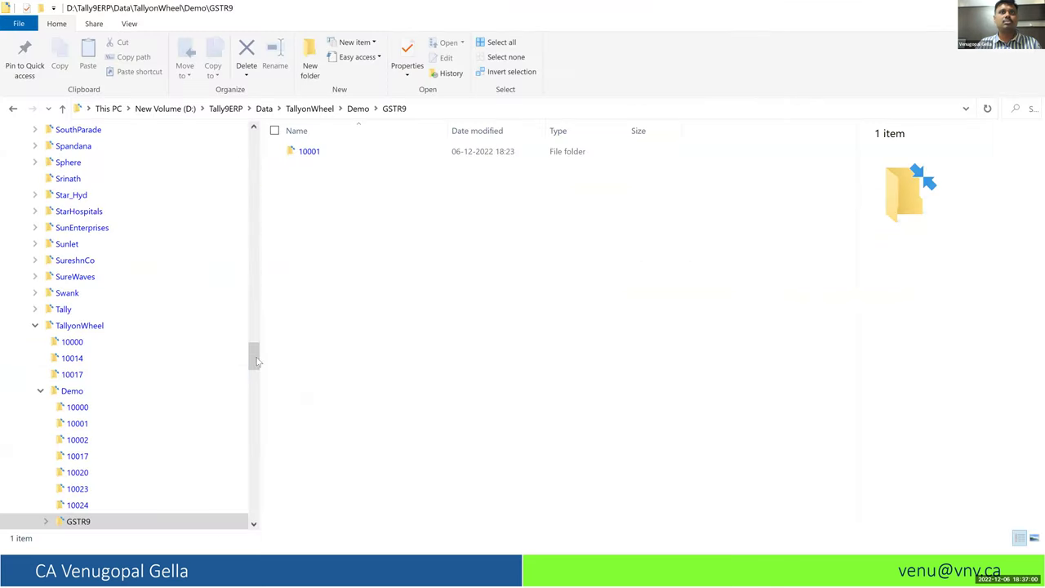
{"action": "left_click_drag", "start_coordinate": [255, 362], "coordinate": [255, 143]}
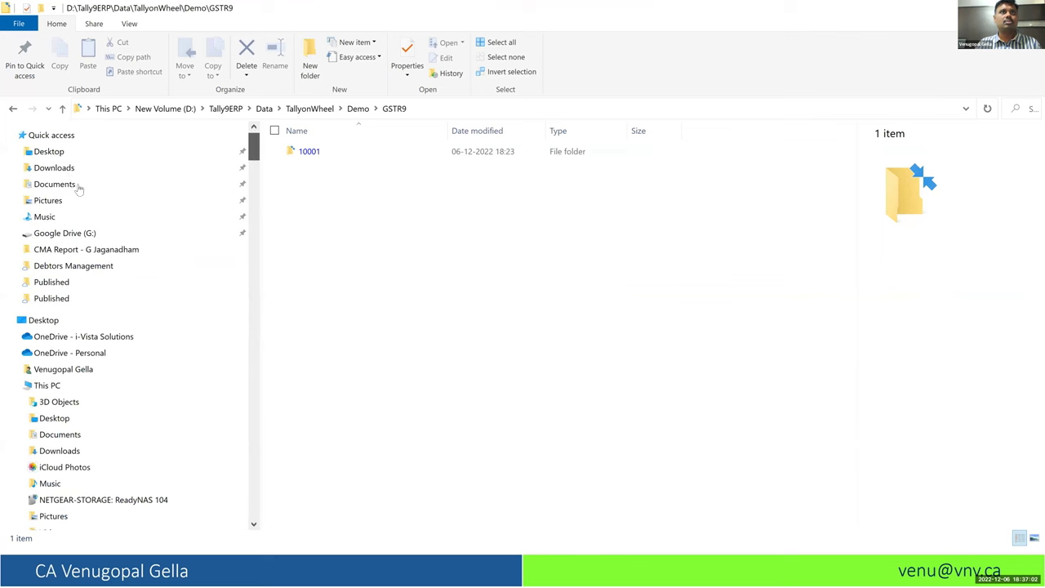
{"action": "left_click", "coordinate": [69, 171]}
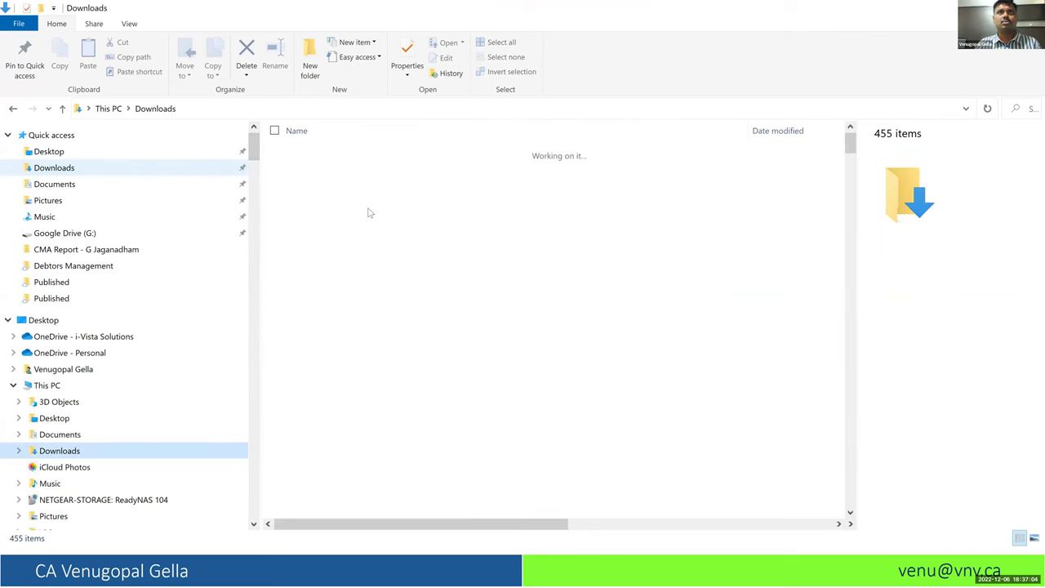
{"action": "left_click", "coordinate": [401, 212]}
{"action": "key", "text": "alt+Tab"}
{"action": "left_click", "coordinate": [483, 306]}
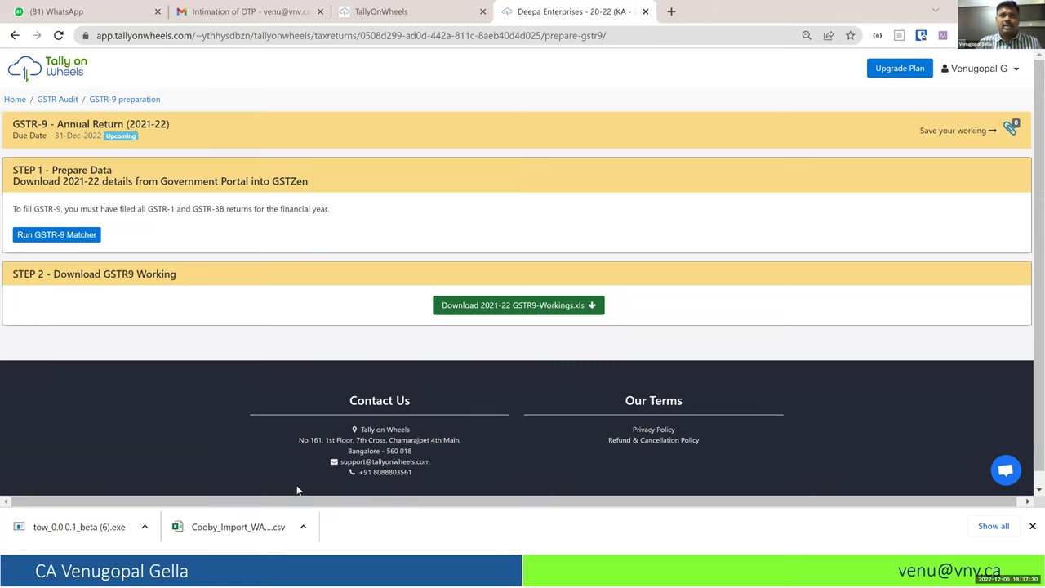
Step: Switch to the PowerPoint slide show and go to slide 11, Source of Information required for Filing GSTR 9
{"action": "left_click", "coordinate": [591, 577]}
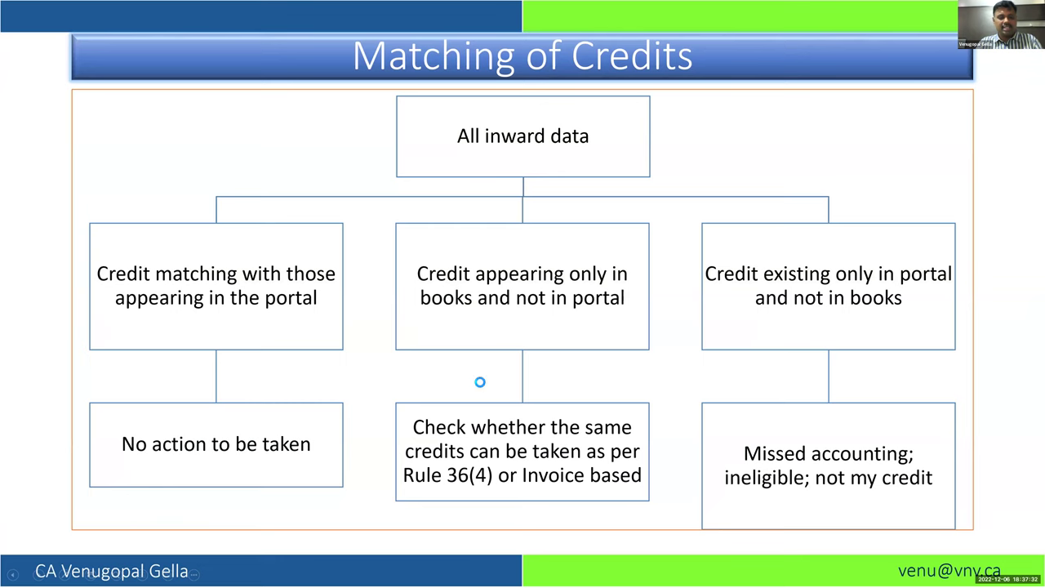
{"action": "key", "text": "g"}
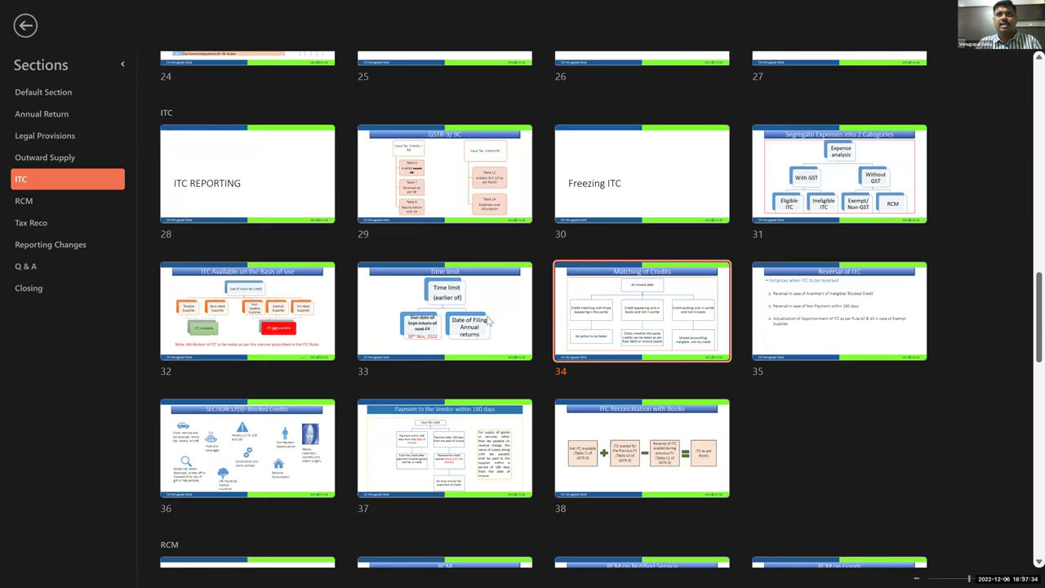
{"action": "scroll", "coordinate": [488, 321], "scroll_direction": "up", "scroll_amount": 1}
{"action": "scroll", "coordinate": [488, 321], "scroll_direction": "up", "scroll_amount": 5}
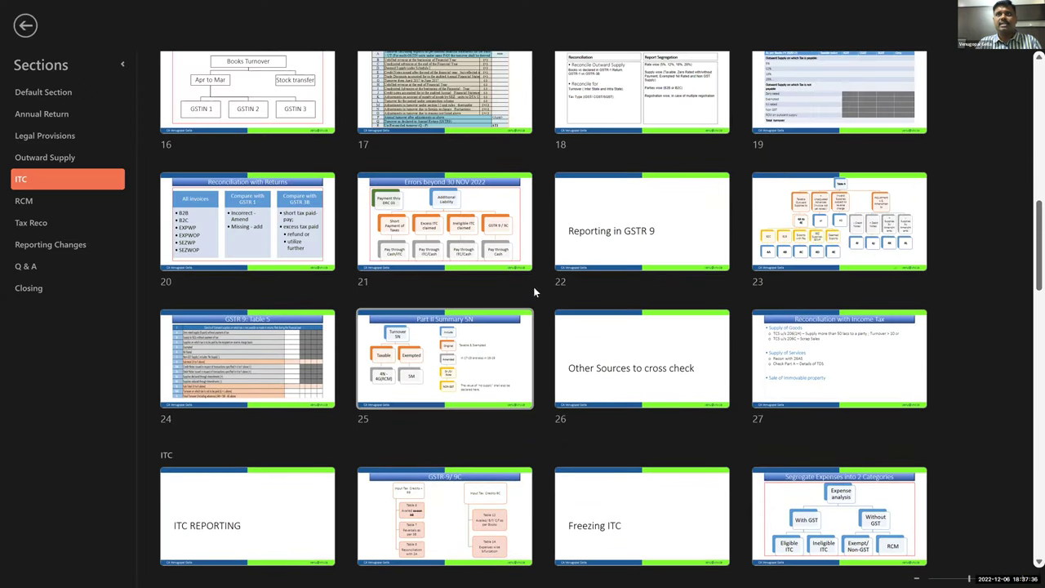
{"action": "scroll", "coordinate": [612, 227], "scroll_direction": "up", "scroll_amount": 2}
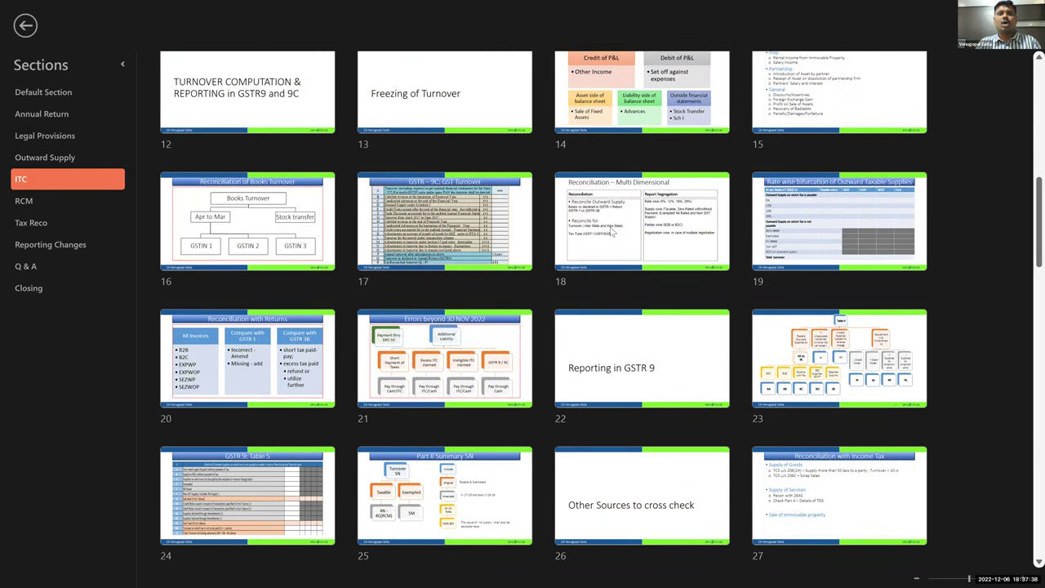
{"action": "scroll", "coordinate": [612, 233], "scroll_direction": "up", "scroll_amount": 2}
{"action": "scroll", "coordinate": [613, 233], "scroll_direction": "up", "scroll_amount": 2}
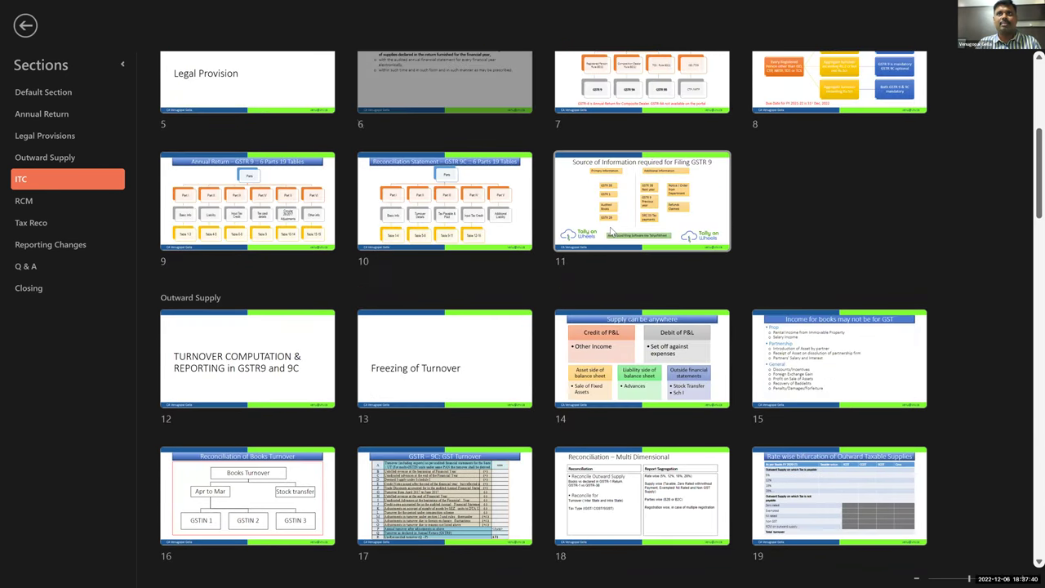
{"action": "left_click", "coordinate": [613, 233]}
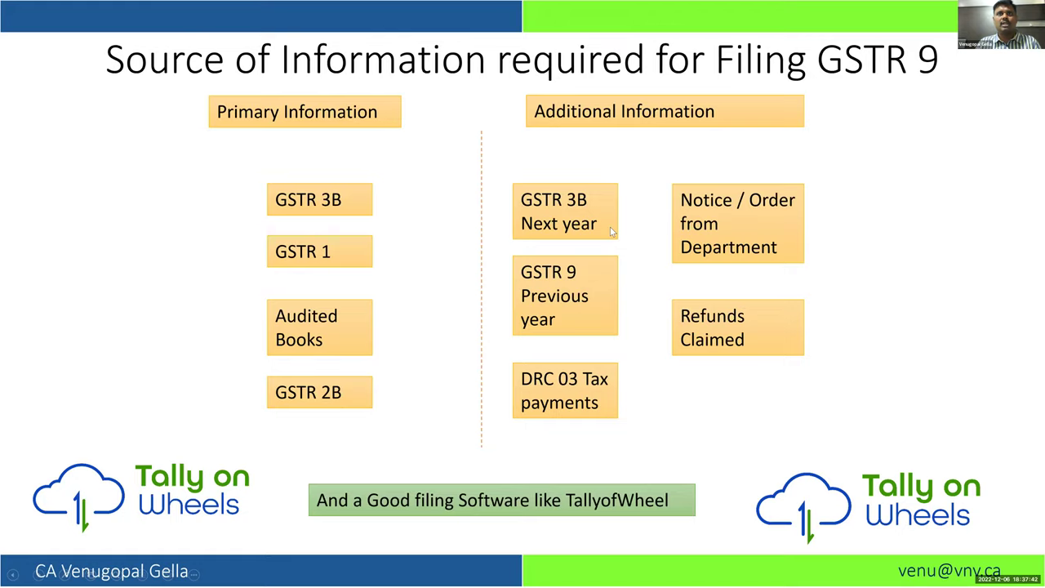
Step: Download the GSTR-9 workings again in Chrome and open GSTR-9-WORKING-FILE-2022-12-06-1837.xlsx from the Downloads folder
{"action": "key", "text": "alt+Tab"}
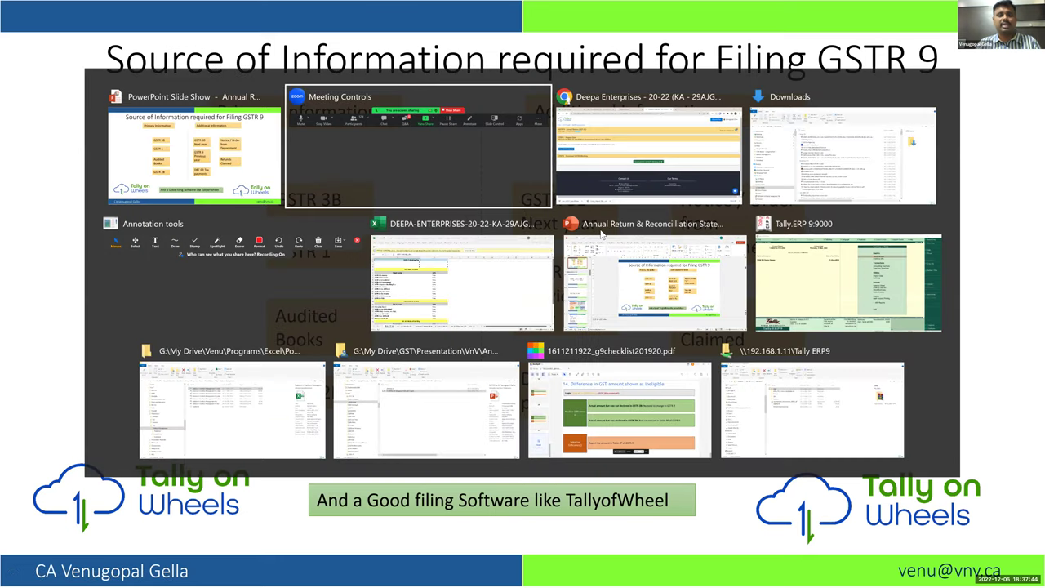
{"action": "key", "text": "alt+Tab"}
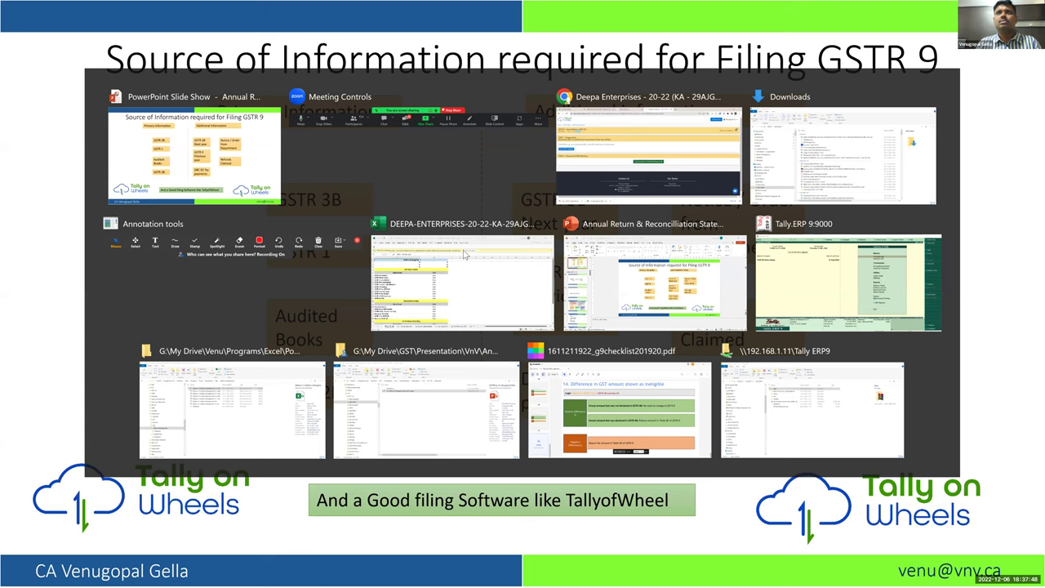
{"action": "key", "text": "alt+Tab"}
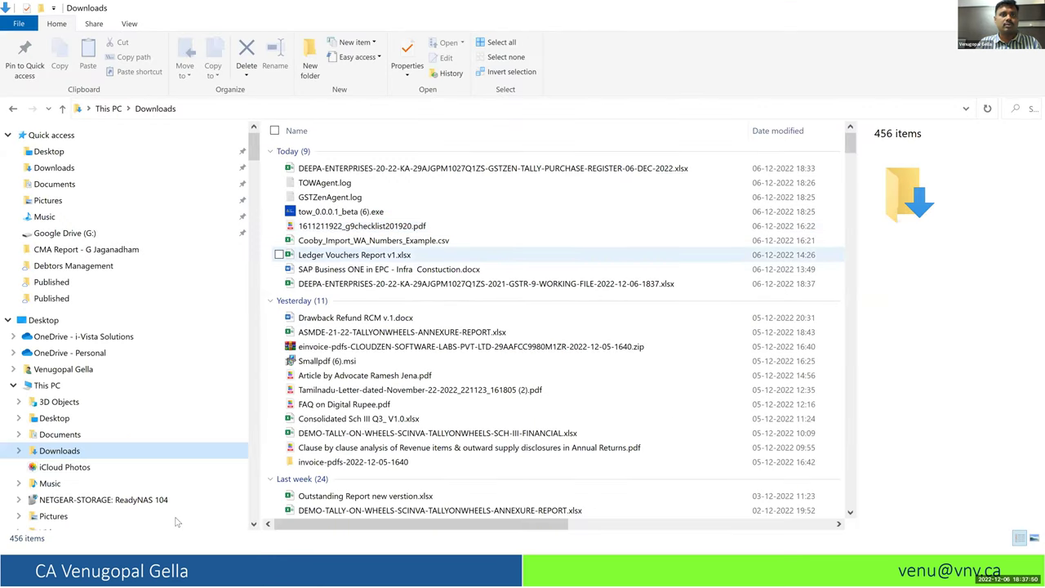
{"action": "key", "text": "alt+Tab"}
{"action": "left_click", "coordinate": [508, 307]}
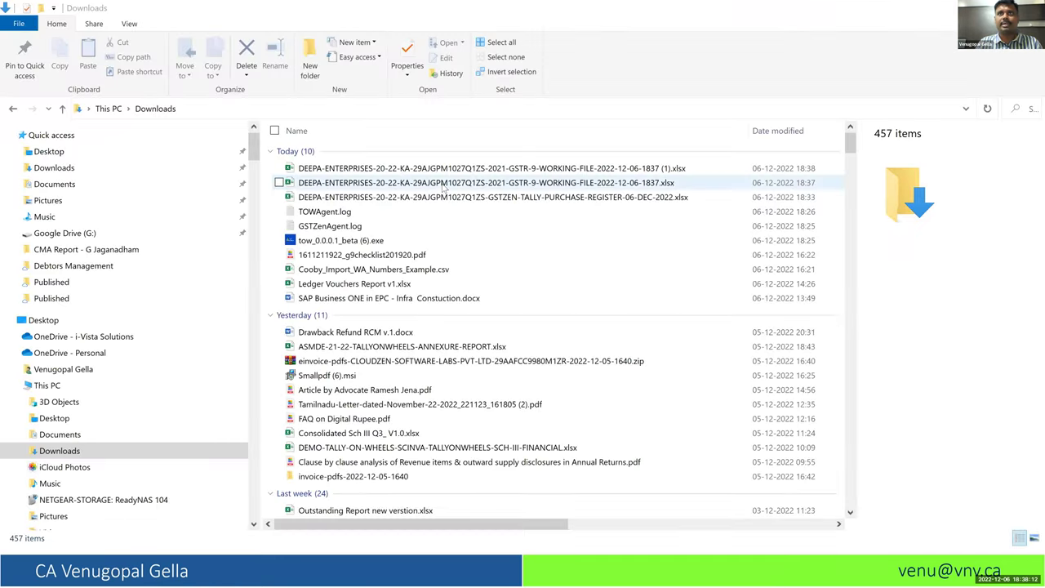
{"action": "left_click", "coordinate": [445, 185]}
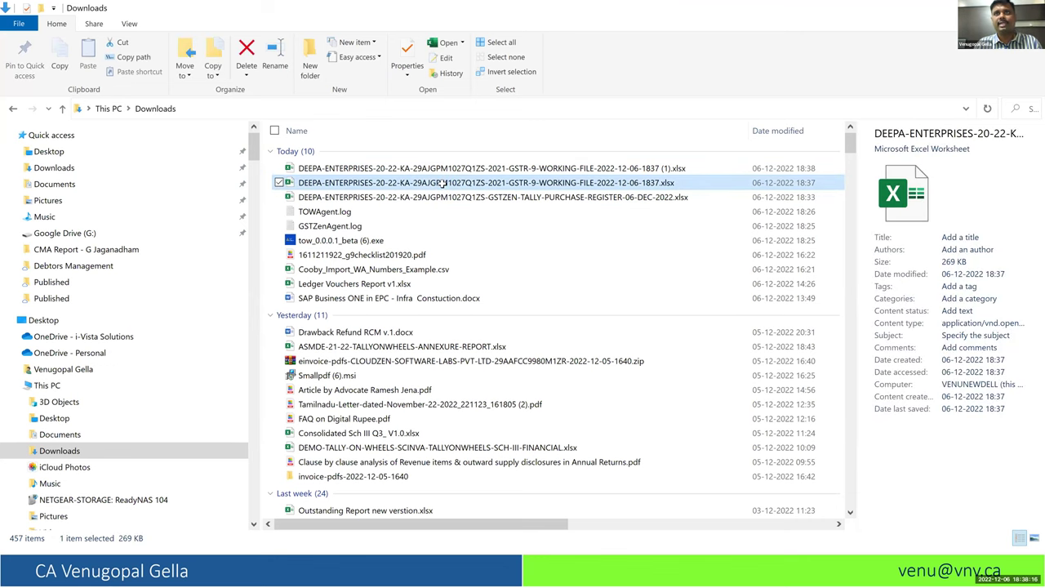
{"action": "double_click", "coordinate": [443, 183]}
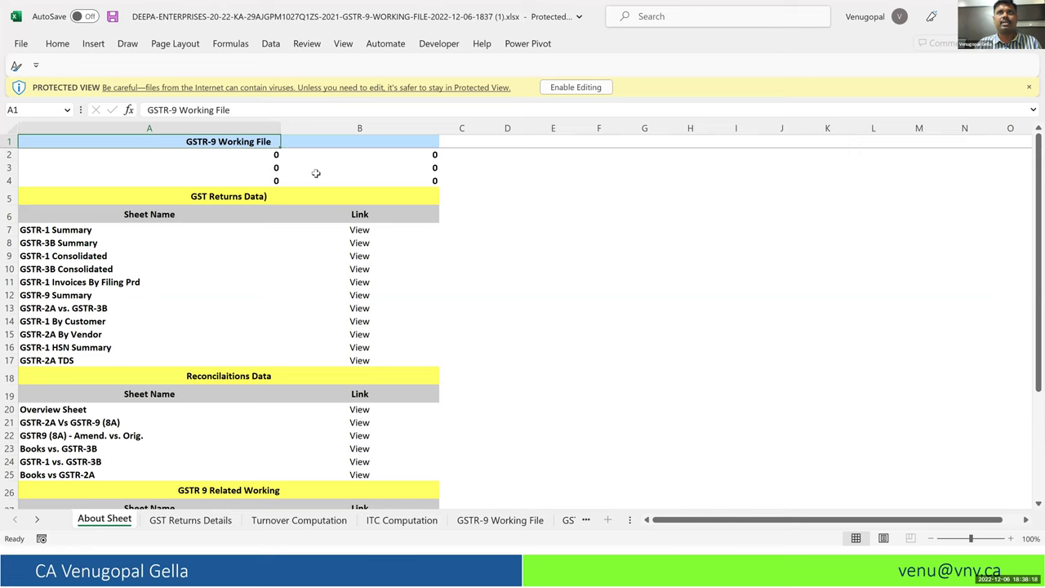
Step: Enable editing in the GSTR-9 working file, collapse the ribbon and zoom the About Sheet to 145%
{"action": "left_click", "coordinate": [544, 270]}
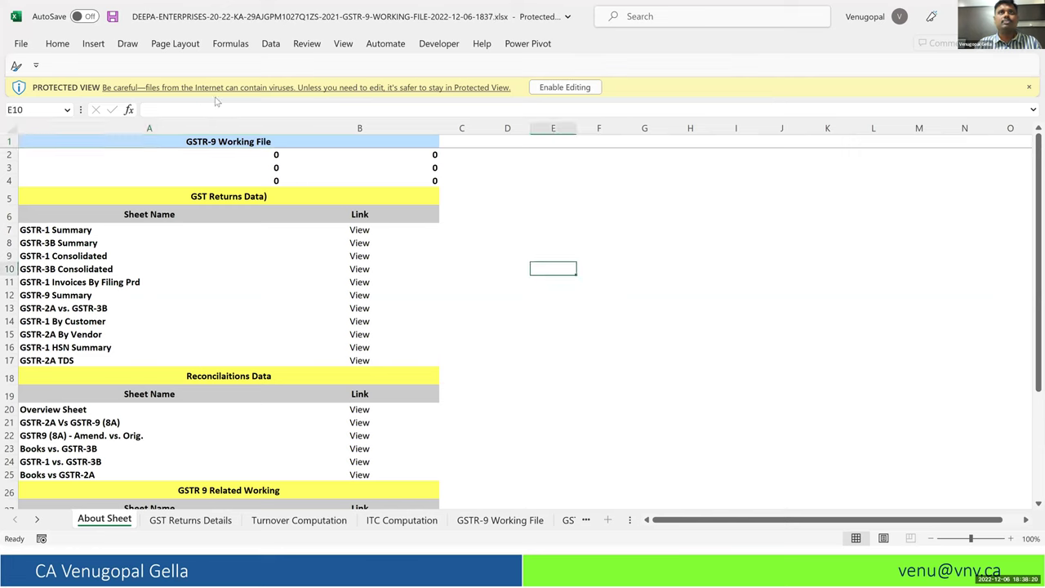
{"action": "left_click", "coordinate": [556, 90]}
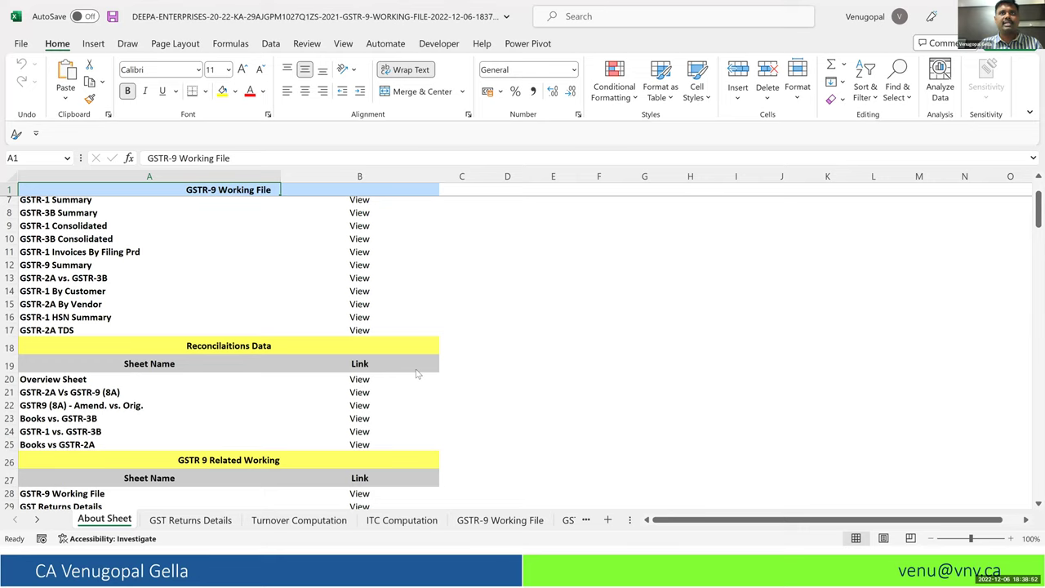
{"action": "scroll", "coordinate": [413, 217], "scroll_direction": "up", "scroll_amount": 2}
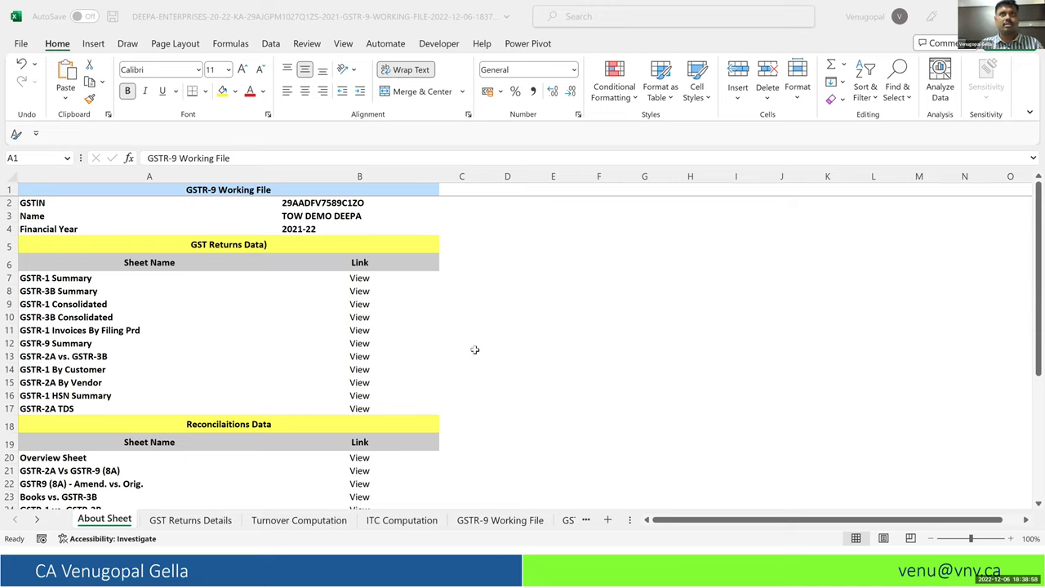
{"action": "key", "text": "ctrl+F1"}
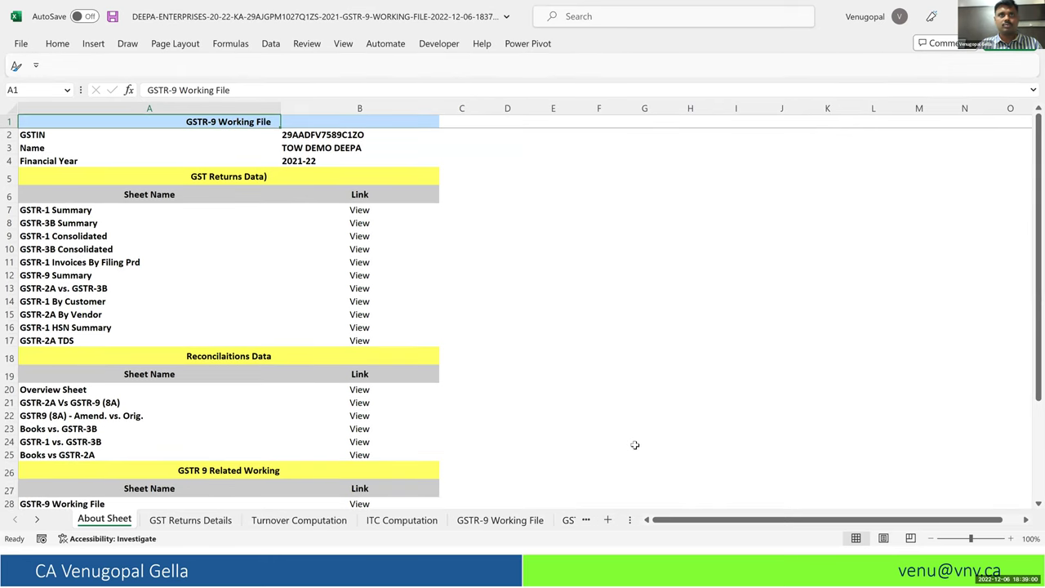
{"action": "scroll", "coordinate": [635, 445], "scroll_direction": "up", "scroll_amount": 3, "text": "ctrl"}
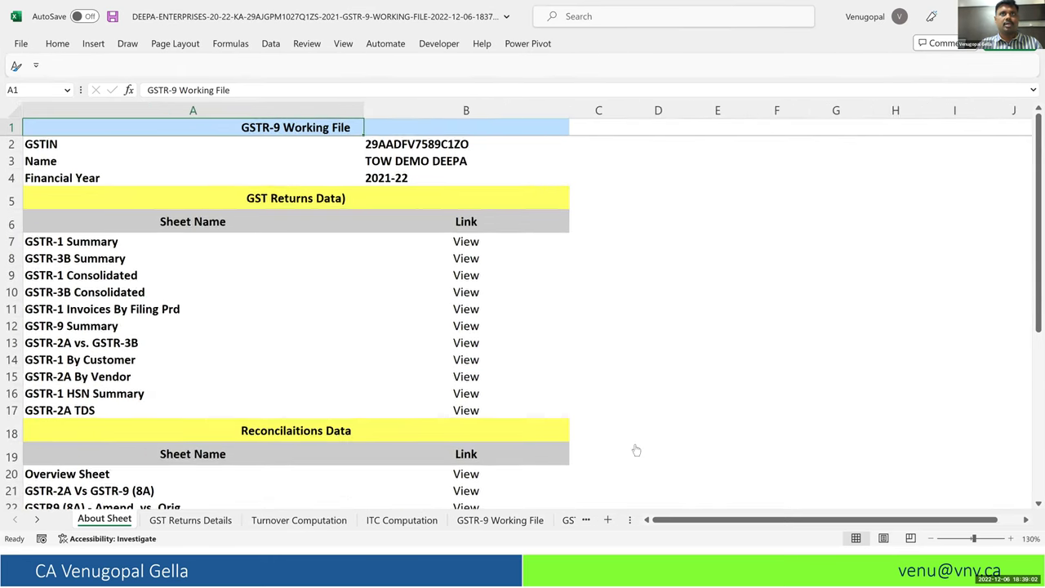
{"action": "scroll", "coordinate": [634, 450], "scroll_direction": "up", "scroll_amount": 1, "text": "ctrl"}
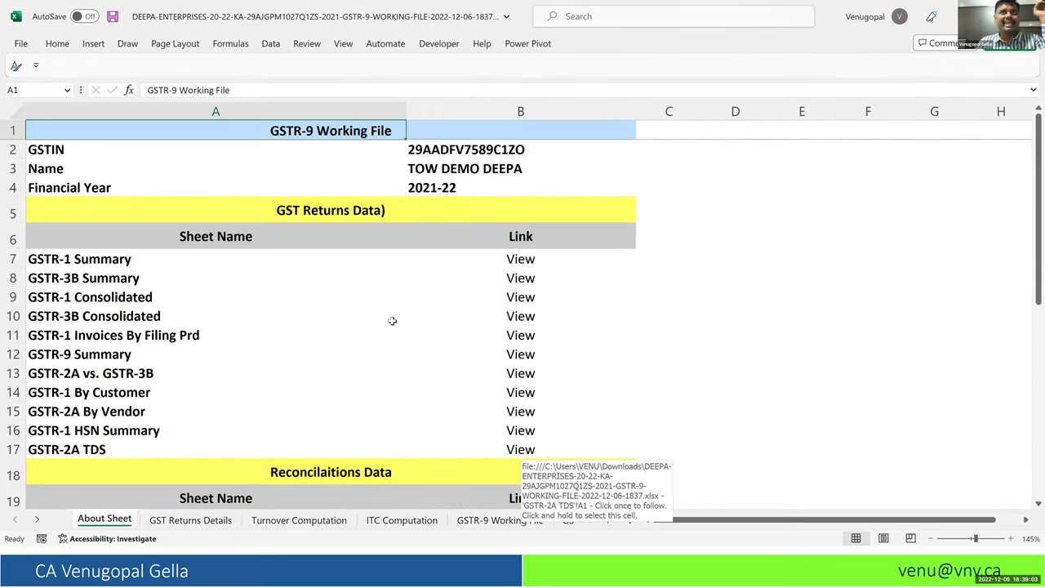
Step: Review the About Sheet index from GST Returns Data to Other Reports, and open the GSTR-1 Summary through its link
{"action": "left_click", "coordinate": [280, 212]}
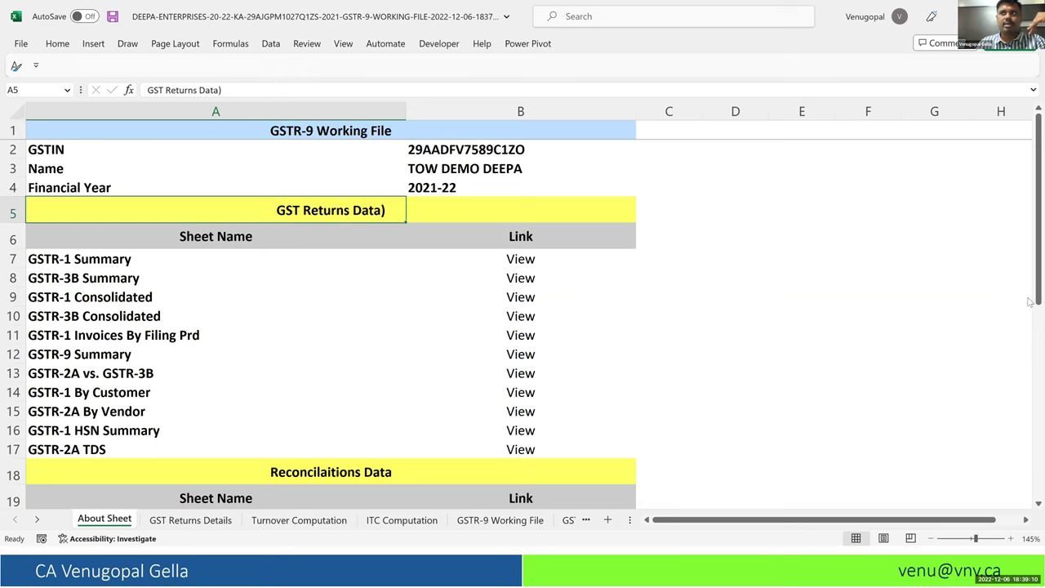
{"action": "left_click_drag", "start_coordinate": [1031, 229], "coordinate": [16, 349]}
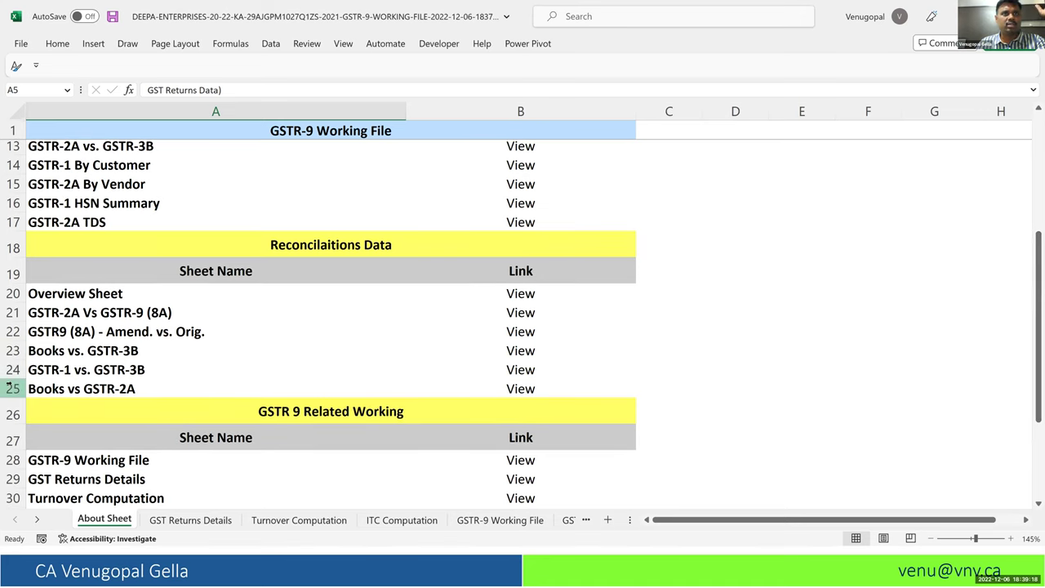
{"action": "scroll", "coordinate": [81, 370], "scroll_direction": "down", "scroll_amount": 2}
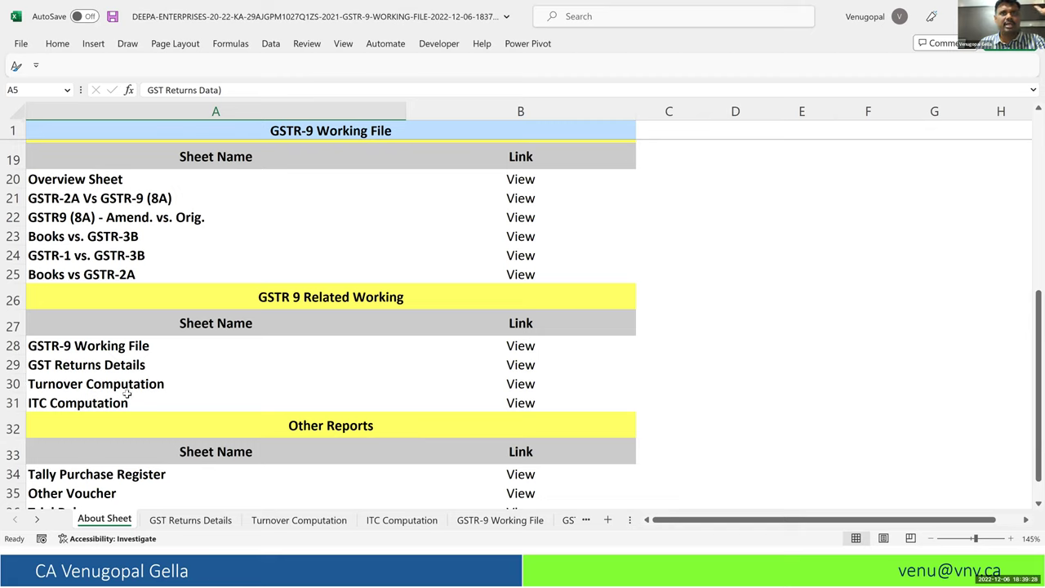
{"action": "scroll", "coordinate": [127, 395], "scroll_direction": "up", "scroll_amount": 6}
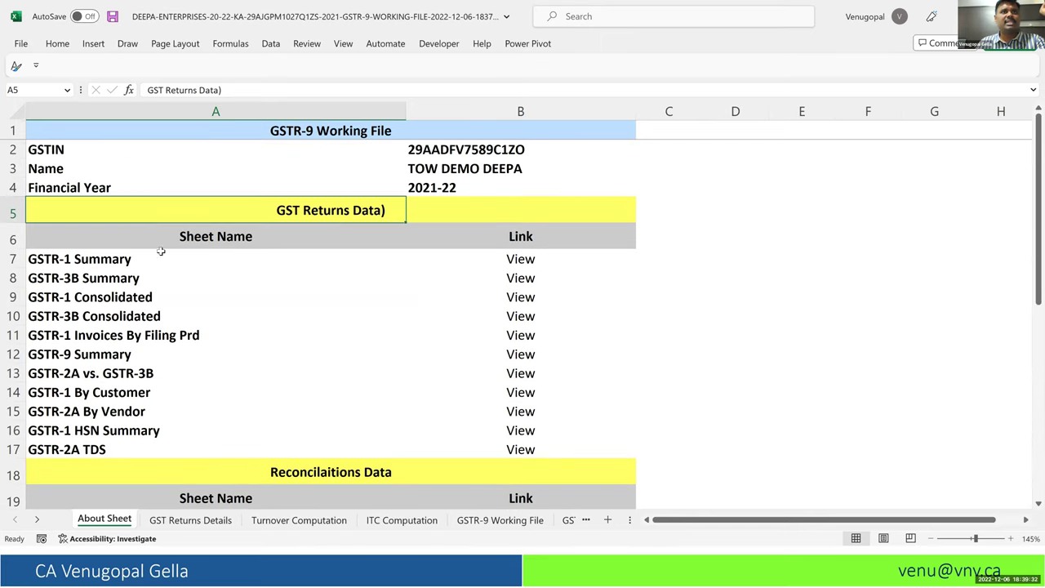
{"action": "left_click", "coordinate": [504, 258]}
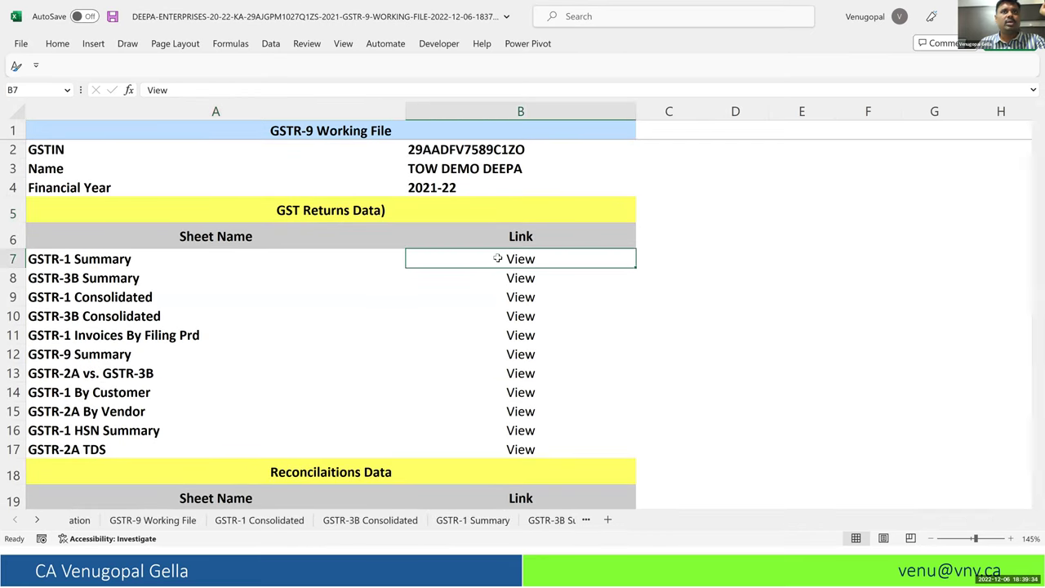
{"action": "left_click", "coordinate": [428, 259]}
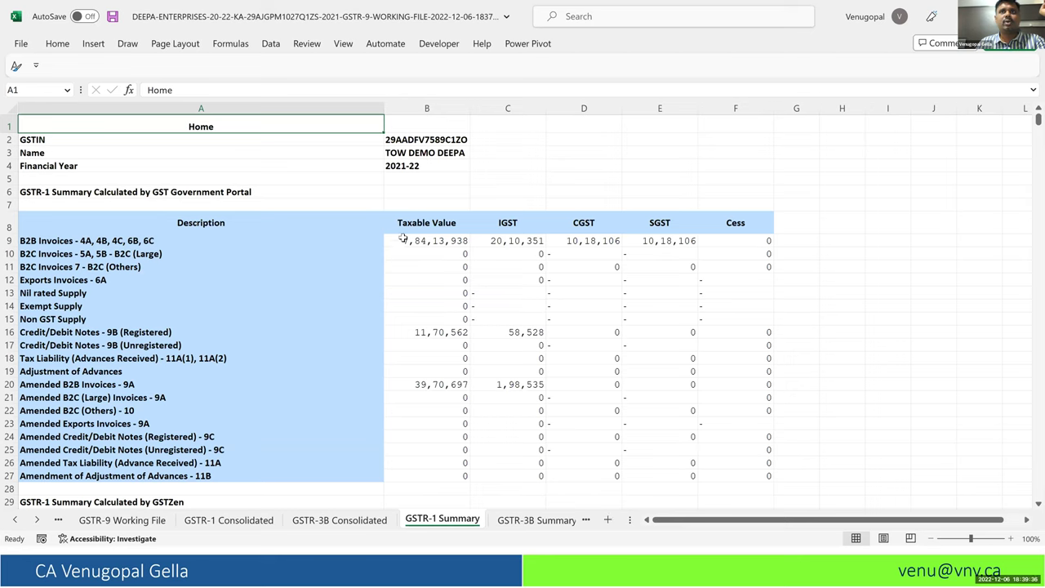
Step: Review the GSTR-1 Summary's portal-calculated rows, including Amended B2B Invoices - 9A, and return to the About Sheet
{"action": "left_click", "coordinate": [403, 239]}
{"action": "left_click", "coordinate": [427, 140]}
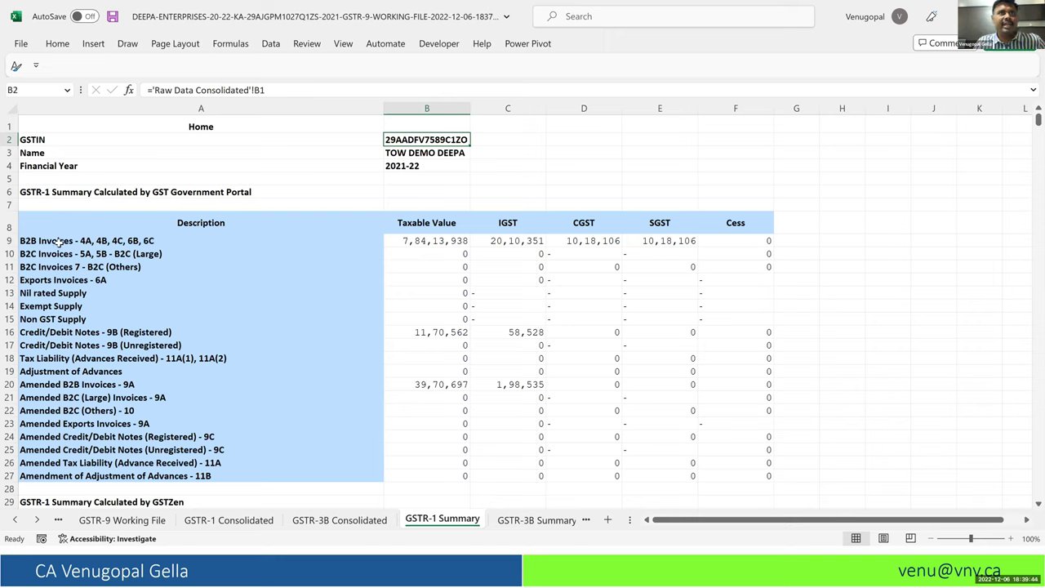
{"action": "left_click_drag", "start_coordinate": [82, 240], "coordinate": [81, 464]}
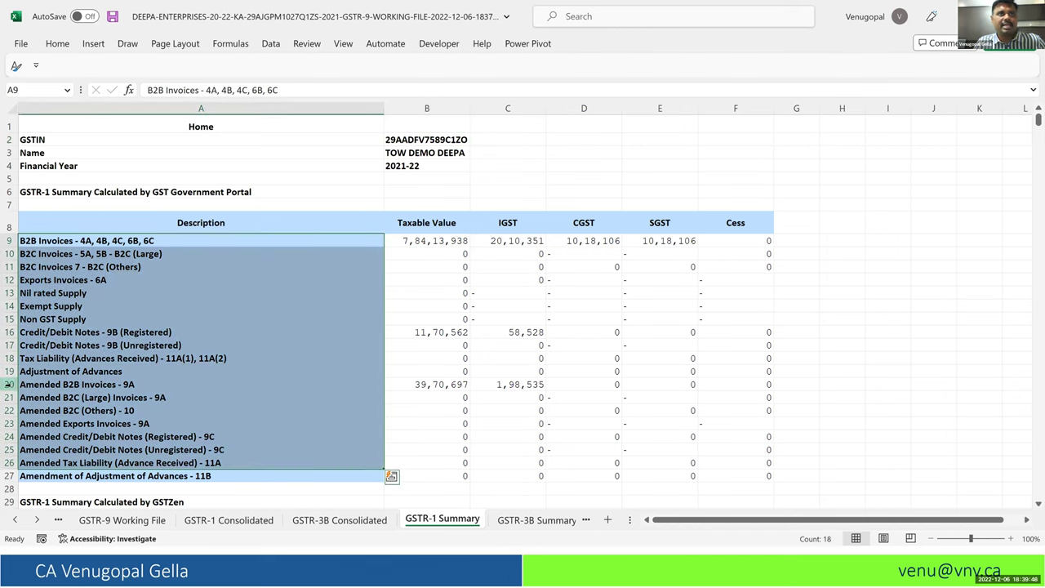
{"action": "left_click", "coordinate": [6, 384]}
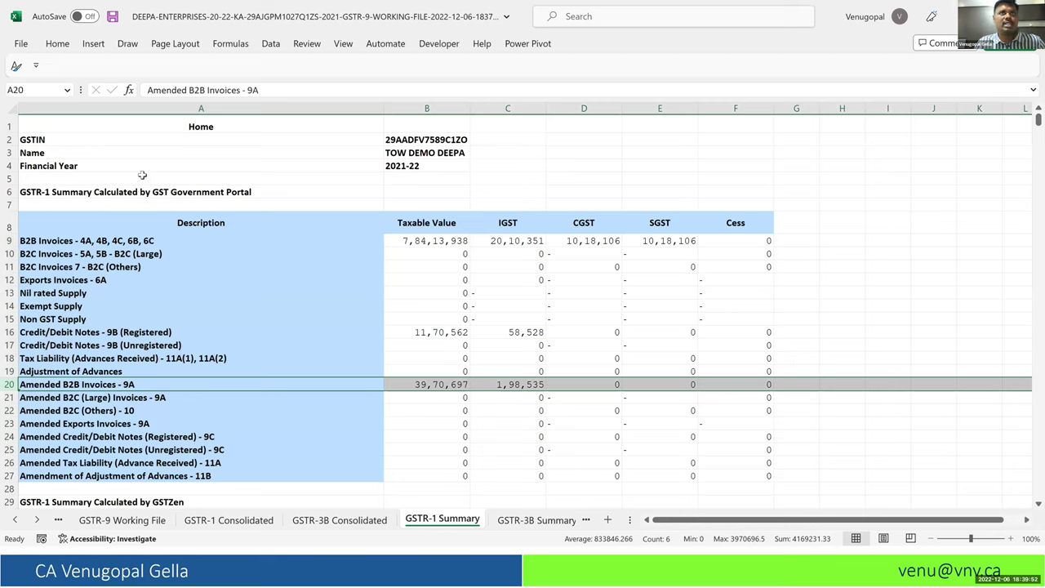
{"action": "left_click", "coordinate": [197, 129]}
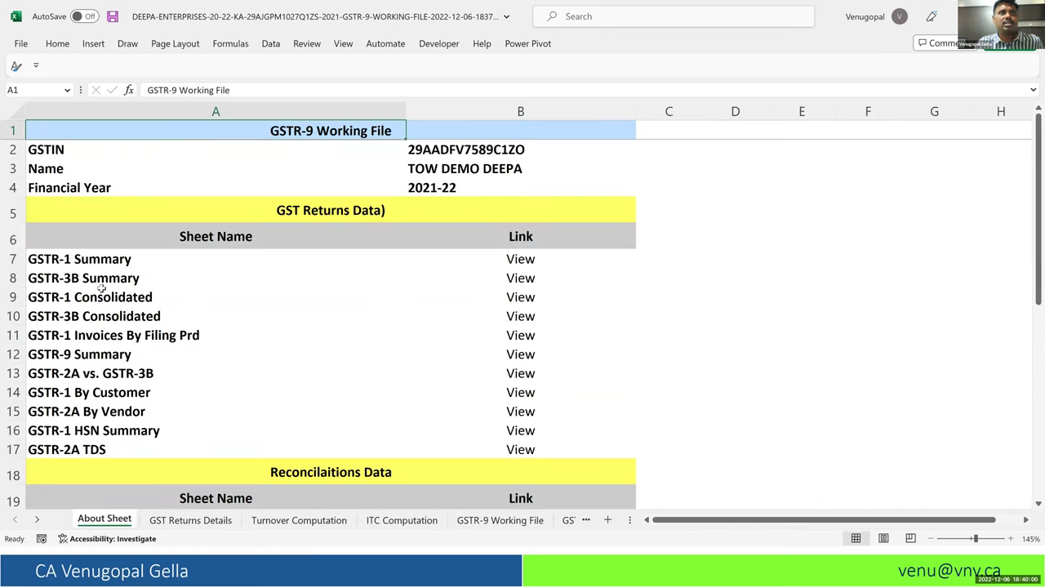
Step: Open the GSTR-1 Consolidated sheet from the index, fit the Apr-21 column to its contents and return to the About Sheet
{"action": "left_click", "coordinate": [524, 297]}
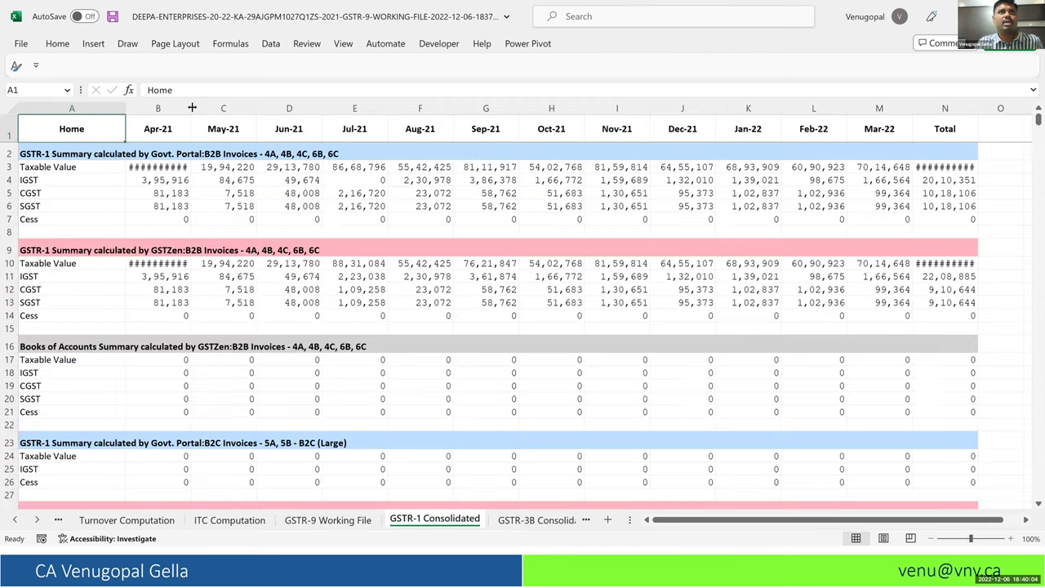
{"action": "double_click", "coordinate": [190, 108]}
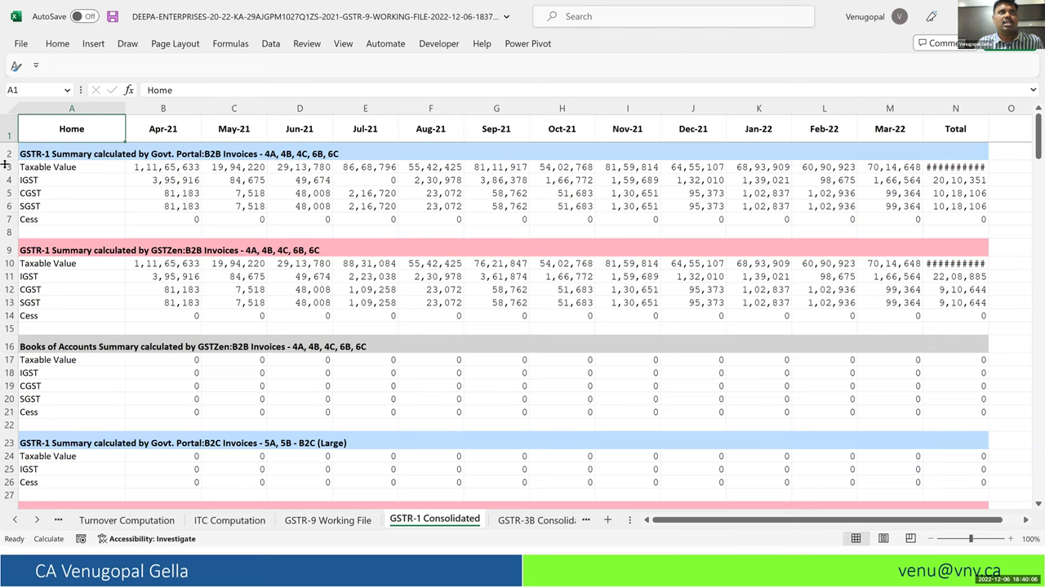
{"action": "left_click", "coordinate": [6, 166]}
{"action": "left_click_drag", "start_coordinate": [6, 167], "coordinate": [13, 200]}
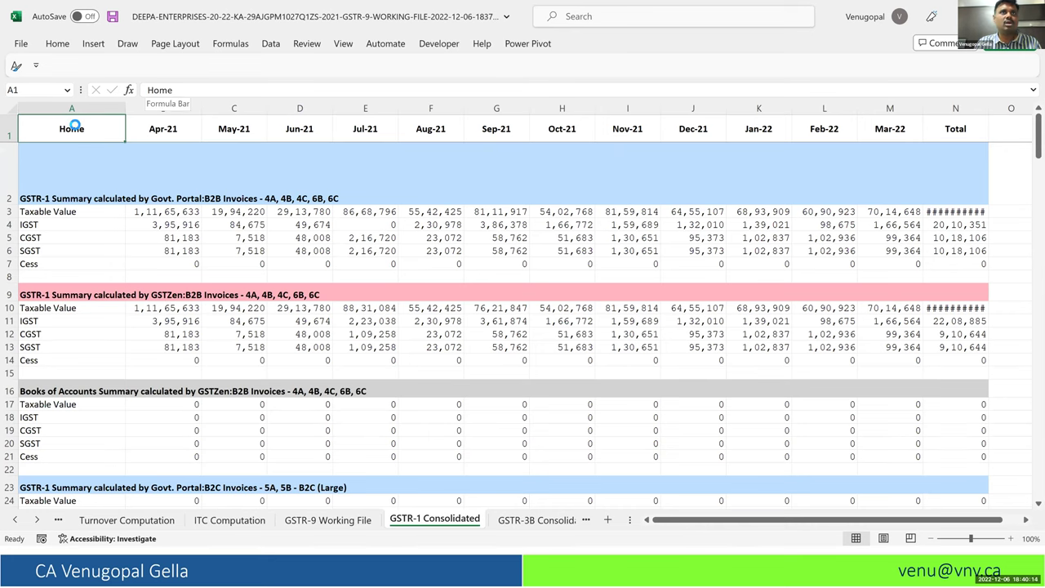
{"action": "left_click", "coordinate": [84, 157]}
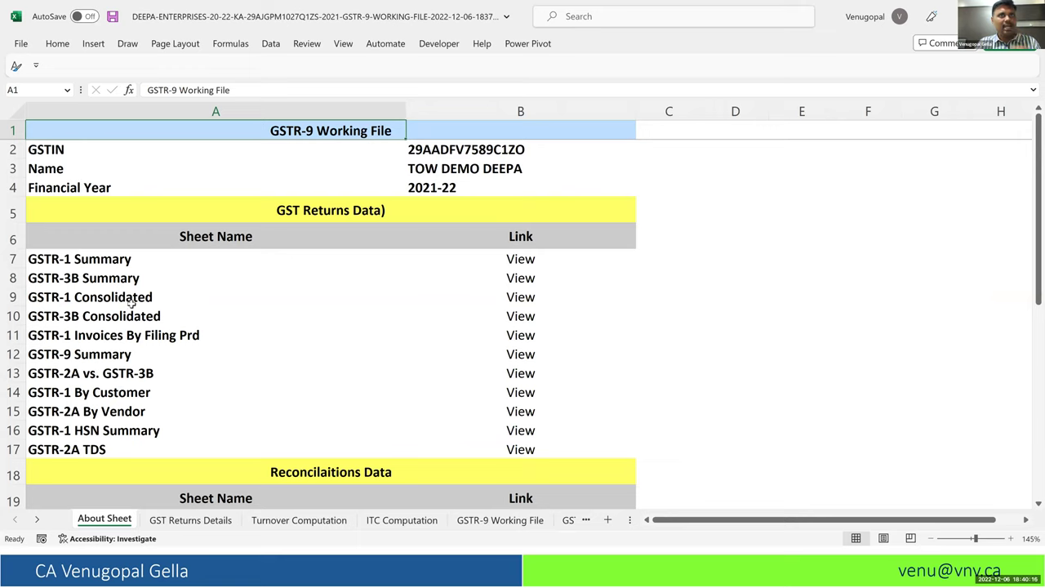
Step: Open GSTR-1 Invoices By Filing Prd from the index and autofit the Apr-21 column to its contents
{"action": "left_click", "coordinate": [13, 336]}
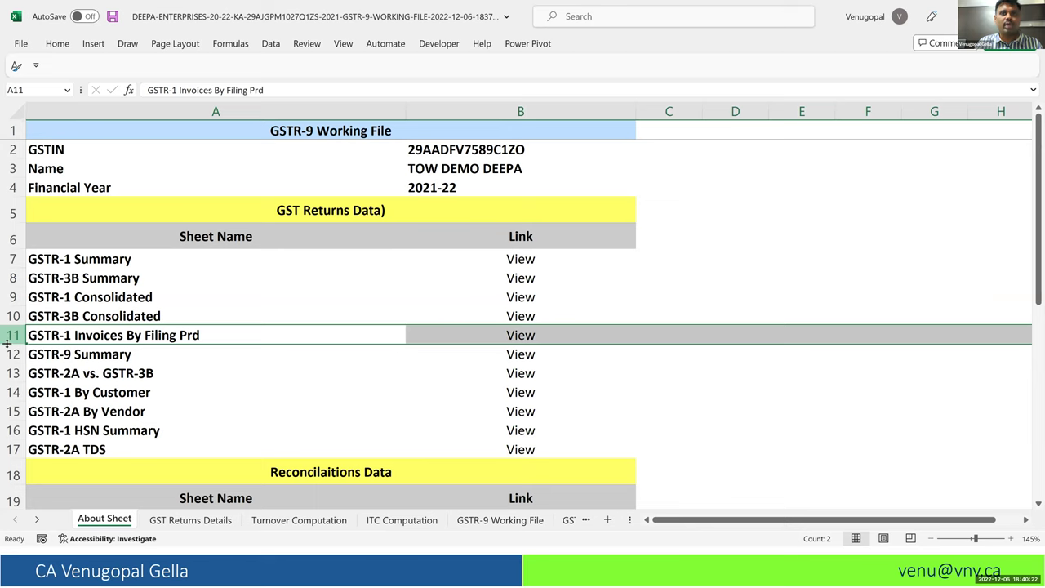
{"action": "left_click", "coordinate": [526, 336]}
{"action": "left_click", "coordinate": [527, 337]}
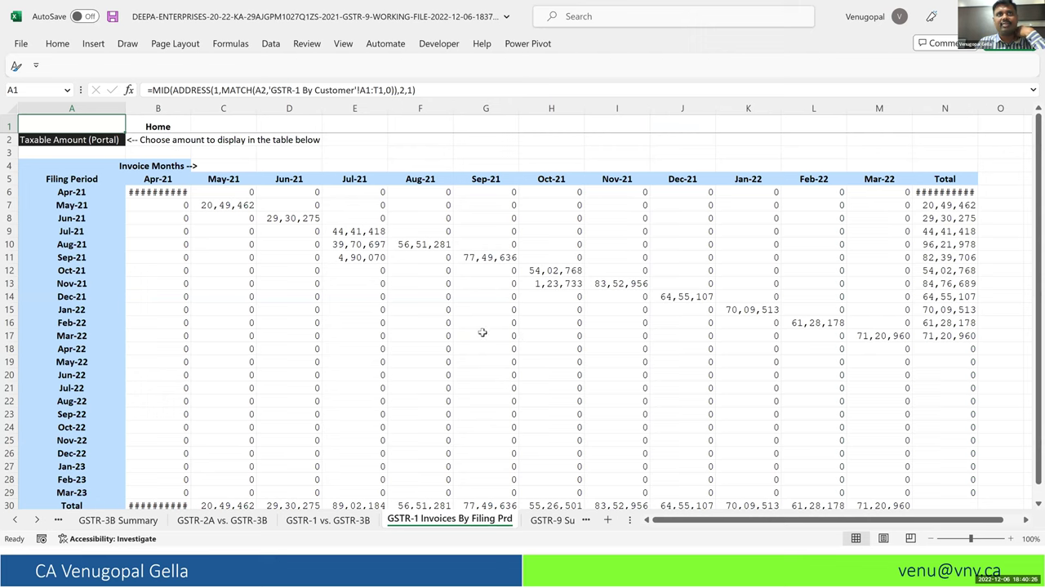
{"action": "mouse_move", "coordinate": [170, 194]}
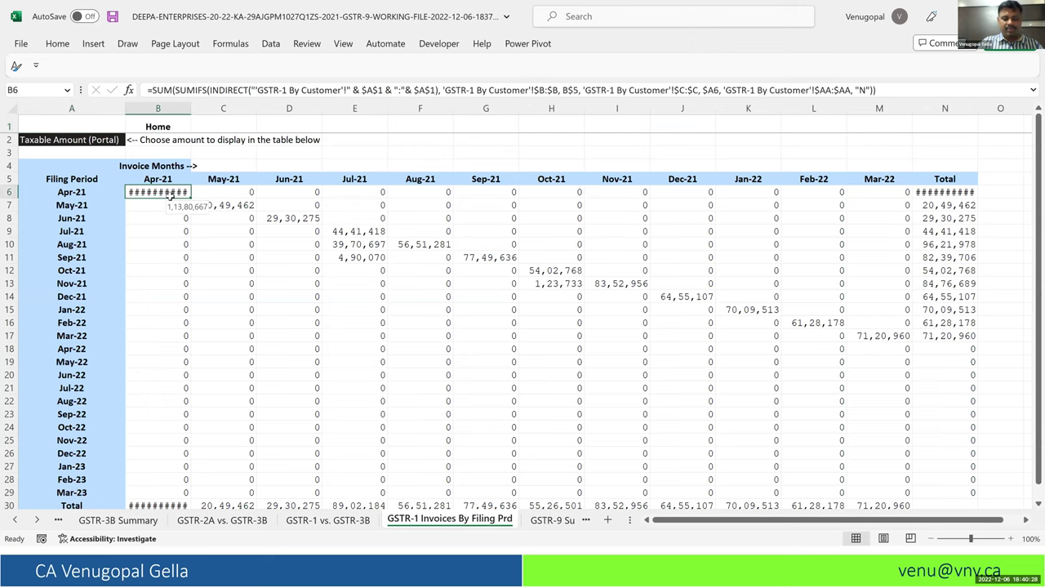
{"action": "key", "text": "alt+h"}
{"action": "key", "text": "o"}
{"action": "key", "text": "i"}
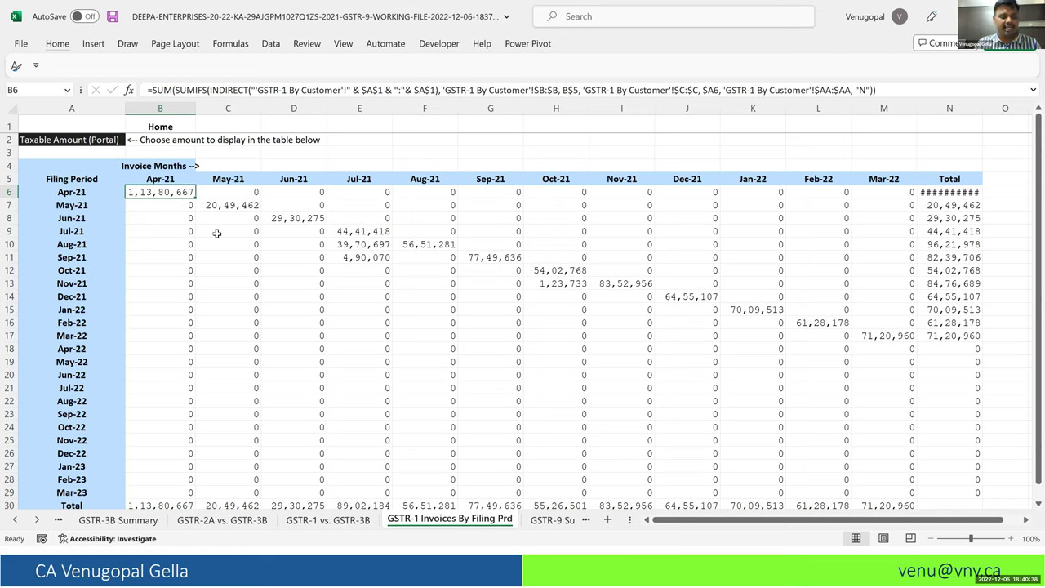
Step: Freeze the panes at cell B6 of GSTR-1 Invoices By Filing Prd and zoom the sheet to 145%
{"action": "key", "text": "alt+w"}
{"action": "key", "text": "Escape"}
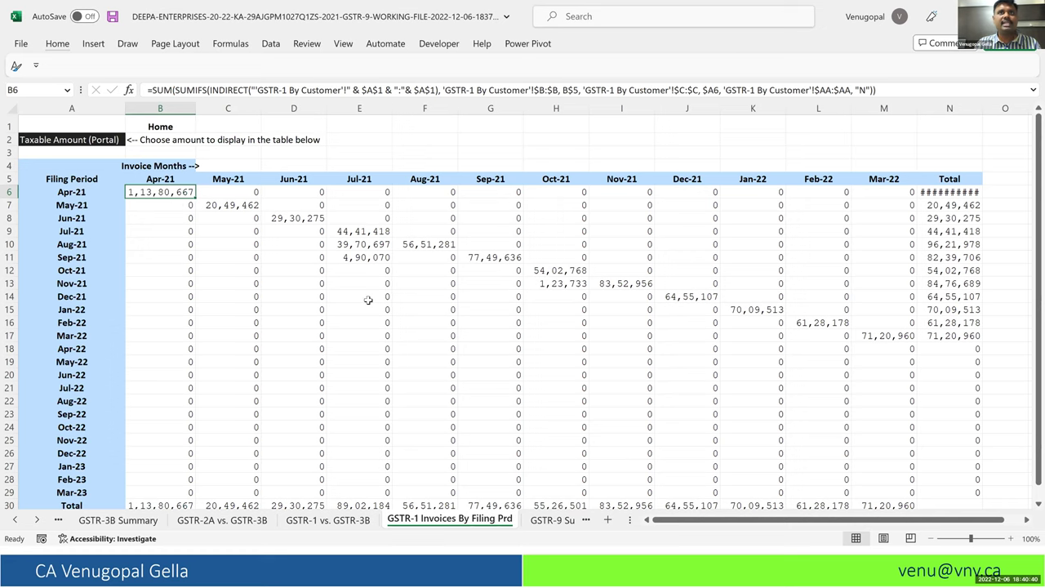
{"action": "key", "text": "alt+w"}
{"action": "key", "text": "Escape"}
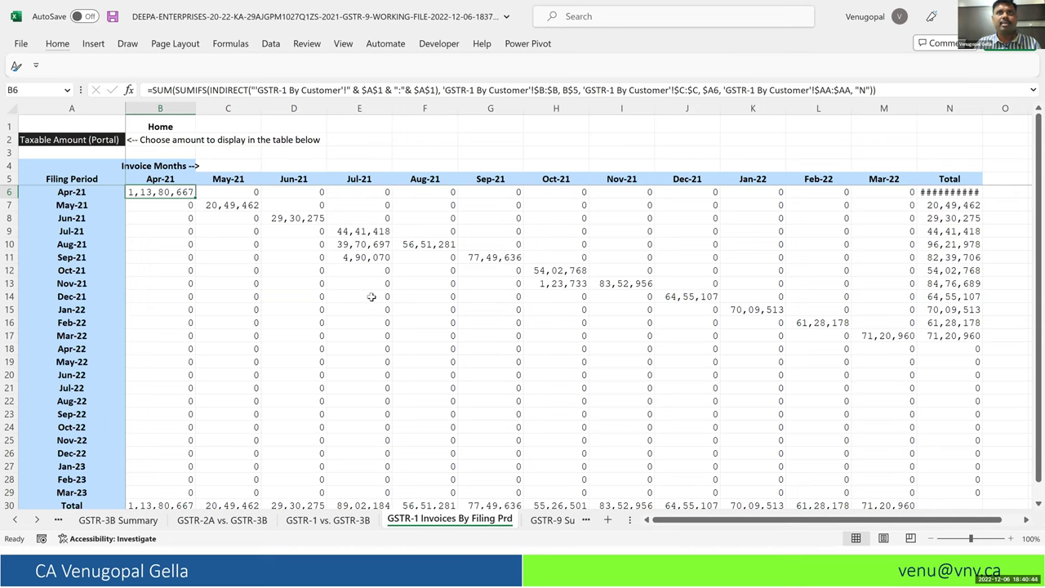
{"action": "scroll", "coordinate": [370, 297], "scroll_direction": "up", "scroll_amount": 1, "text": "ctrl"}
{"action": "scroll", "coordinate": [368, 296], "scroll_direction": "up", "scroll_amount": 1, "text": "ctrl"}
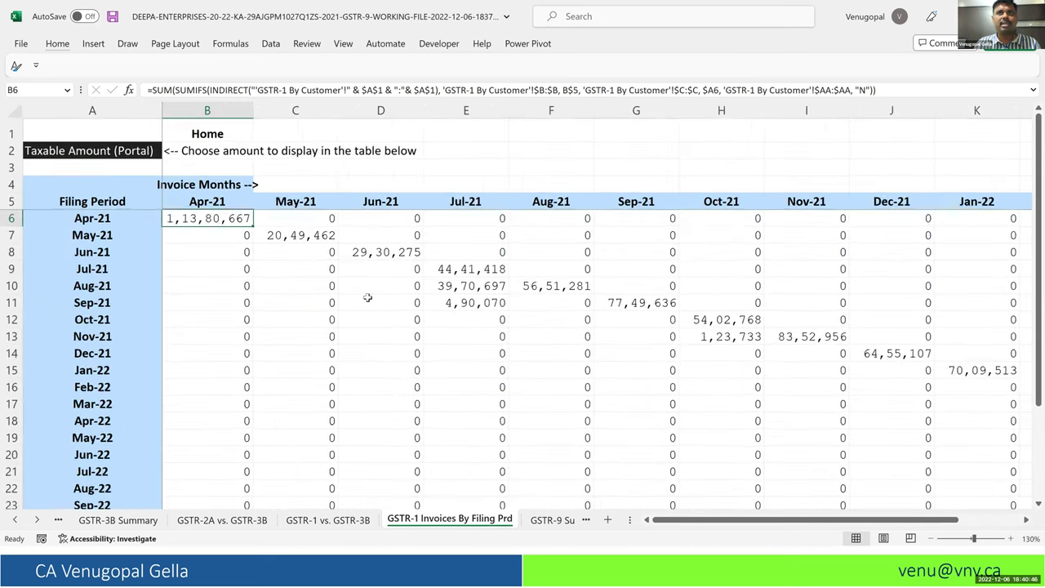
{"action": "scroll", "coordinate": [363, 296], "scroll_direction": "up", "scroll_amount": 1, "text": "ctrl"}
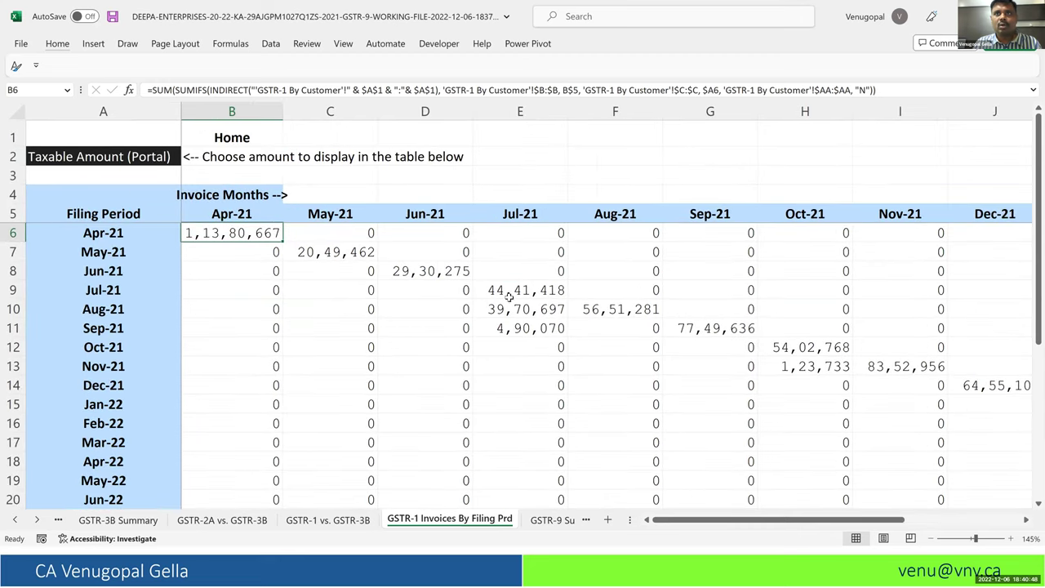
Step: Examine the Jul-21 invoice amounts across the Jul-21, Aug-21 and Sep-21 filing periods and check their sum
{"action": "left_click_drag", "start_coordinate": [509, 296], "coordinate": [514, 331]}
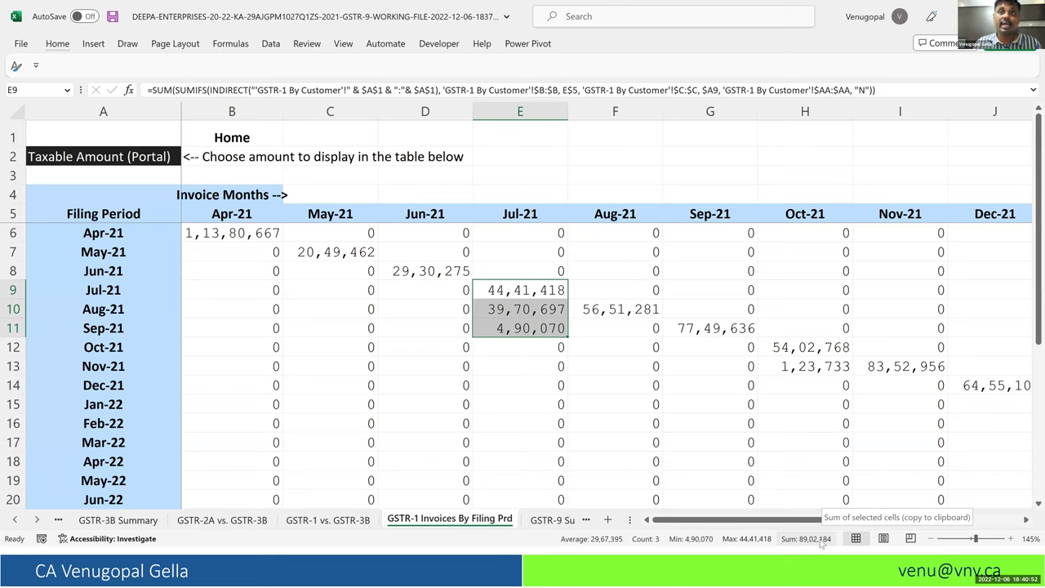
{"action": "left_click", "coordinate": [10, 290]}
{"action": "left_click", "coordinate": [13, 308]}
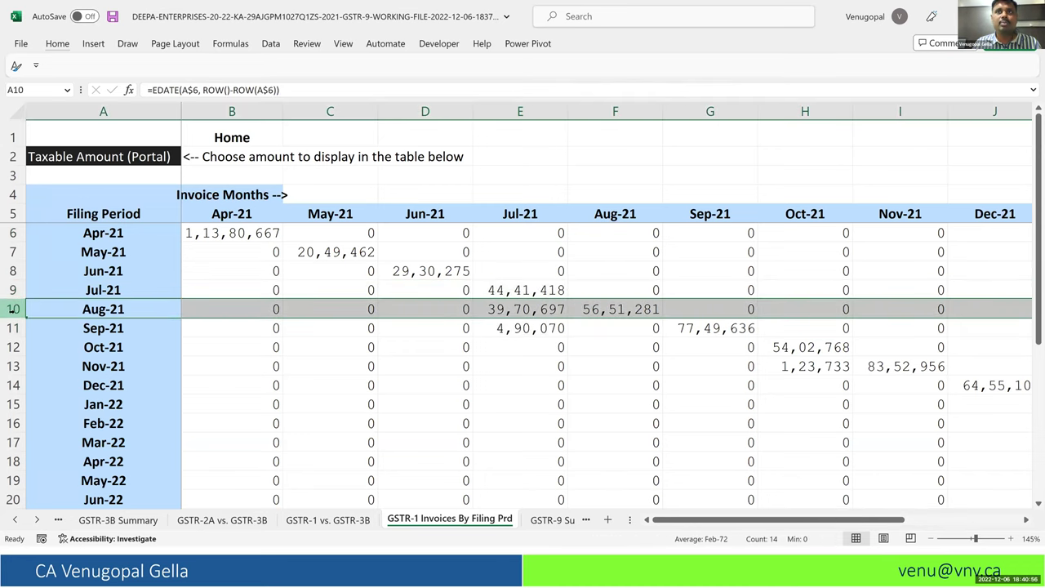
{"action": "left_click", "coordinate": [9, 327]}
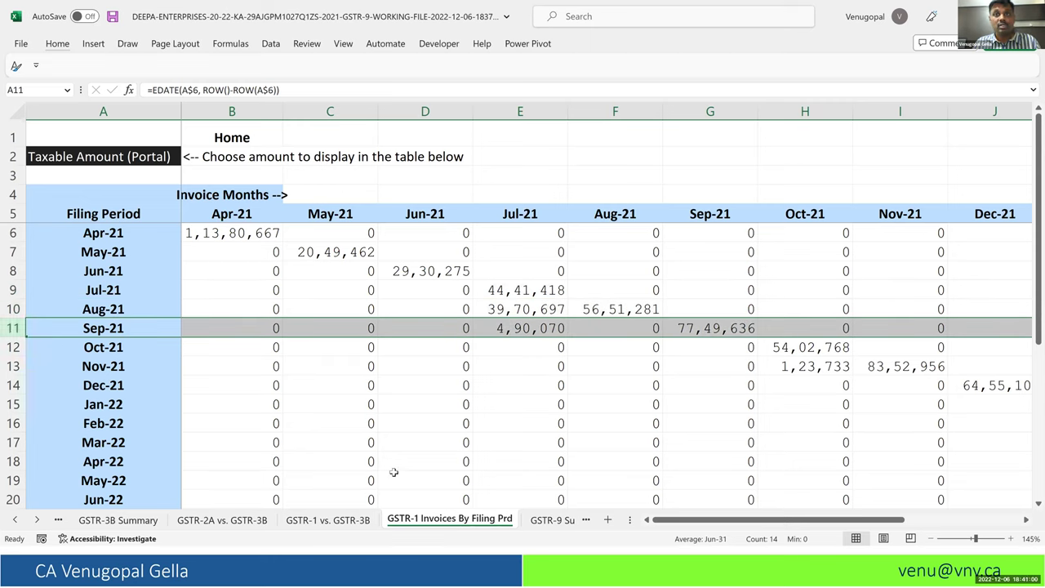
{"action": "left_click_drag", "start_coordinate": [501, 292], "coordinate": [493, 328]}
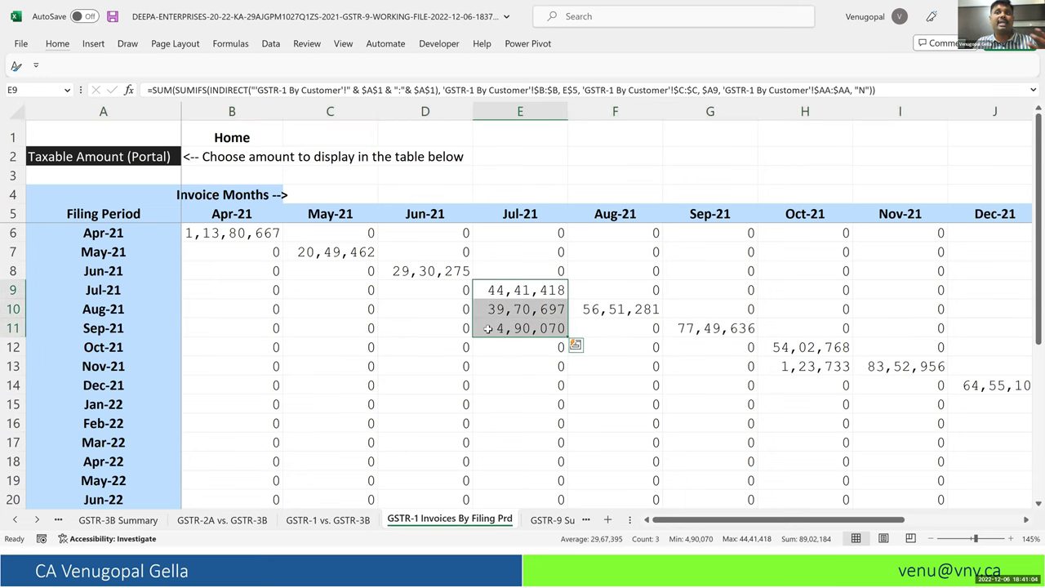
Step: Review the remaining invoice months and filing periods down to the Total row, and return to the About Sheet
{"action": "left_click_drag", "start_coordinate": [788, 523], "coordinate": [857, 521]}
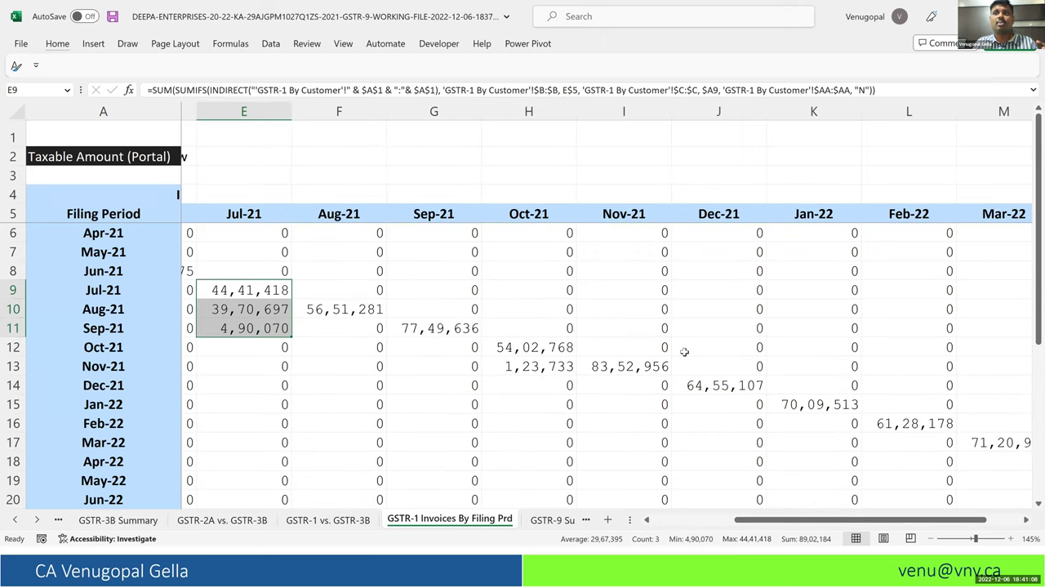
{"action": "scroll", "coordinate": [684, 353], "scroll_direction": "down", "scroll_amount": 4}
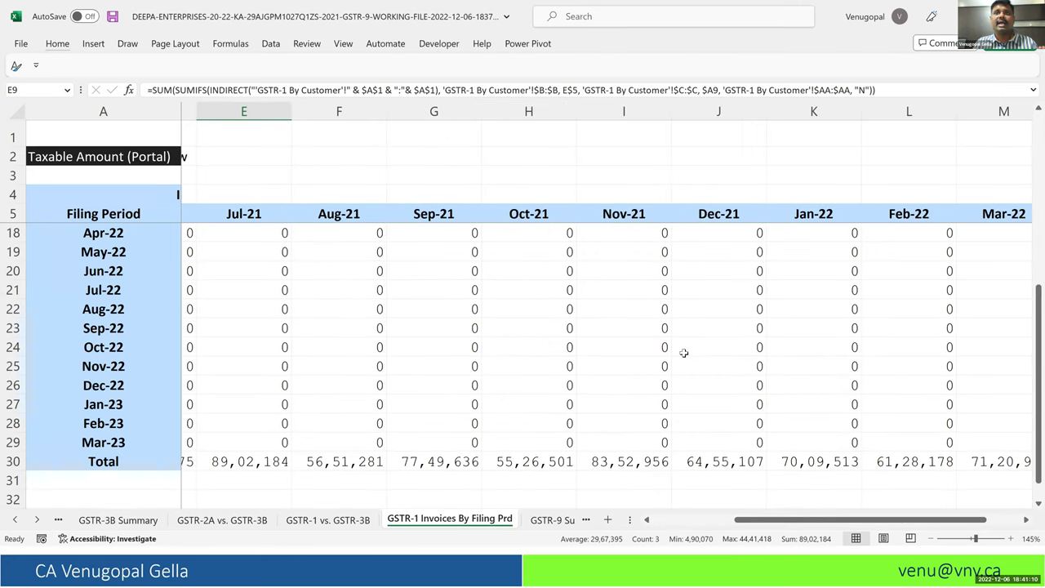
{"action": "scroll", "coordinate": [683, 352], "scroll_direction": "up", "scroll_amount": 2}
{"action": "scroll", "coordinate": [335, 428], "scroll_direction": "up", "scroll_amount": 2}
{"action": "scroll", "coordinate": [77, 468], "scroll_direction": "down", "scroll_amount": 2}
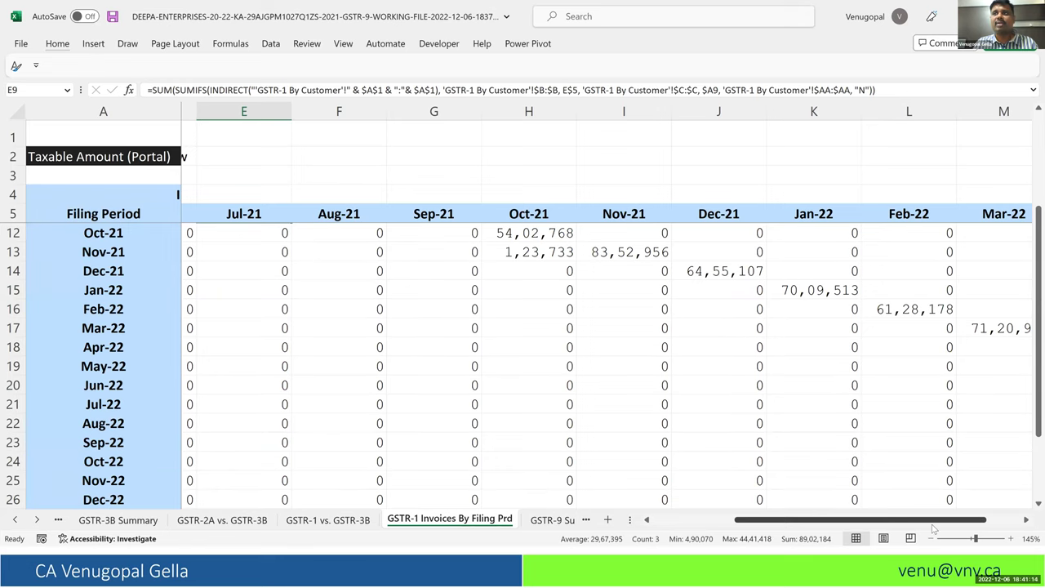
{"action": "scroll", "coordinate": [980, 533], "scroll_direction": "right", "scroll_amount": 1}
{"action": "scroll", "coordinate": [980, 532], "scroll_direction": "left", "scroll_amount": 4}
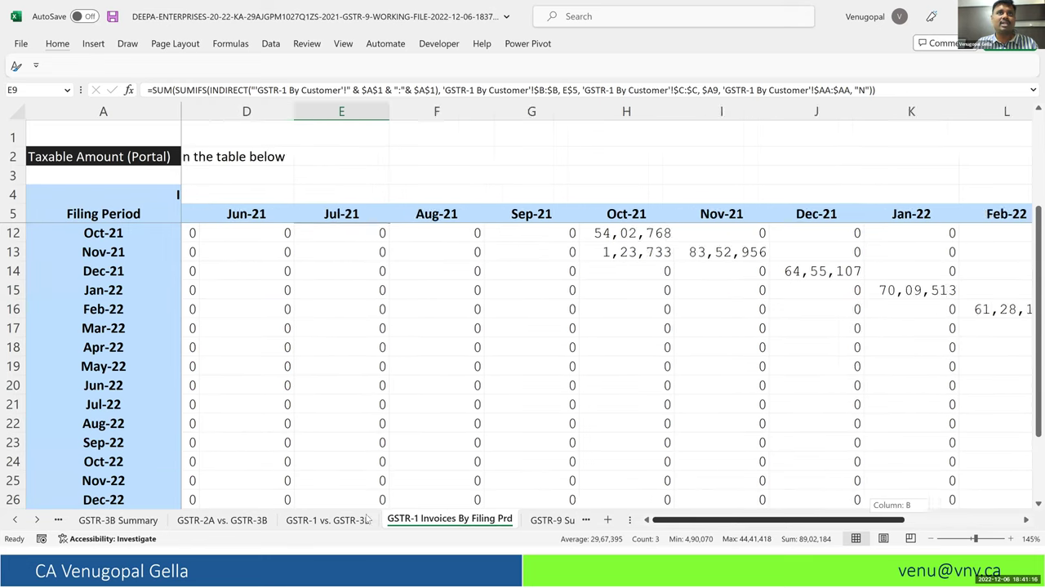
{"action": "left_click", "coordinate": [217, 137]}
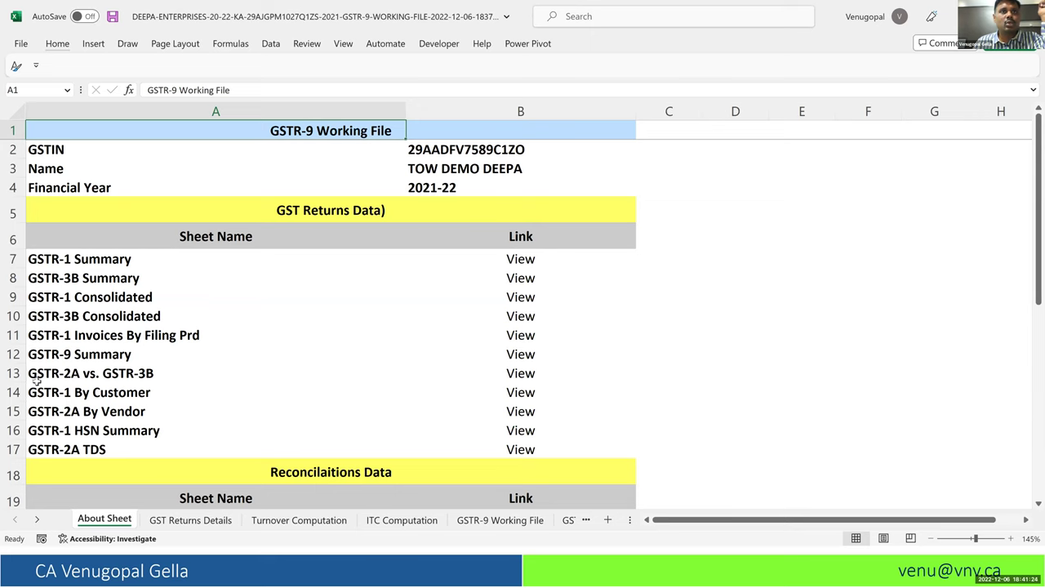
Step: Open the GSTR-2A vs. GSTR-3B sheet from the index and zoom it to 145%
{"action": "left_click", "coordinate": [516, 371]}
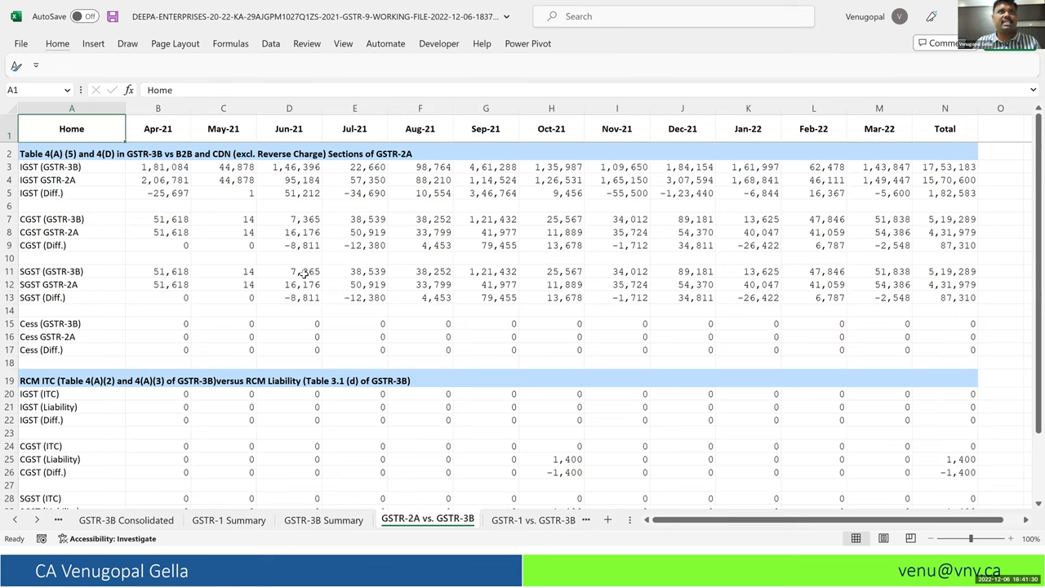
{"action": "scroll", "coordinate": [240, 200], "scroll_direction": "up", "scroll_amount": 1}
{"action": "scroll", "coordinate": [239, 199], "scroll_direction": "up", "scroll_amount": 1}
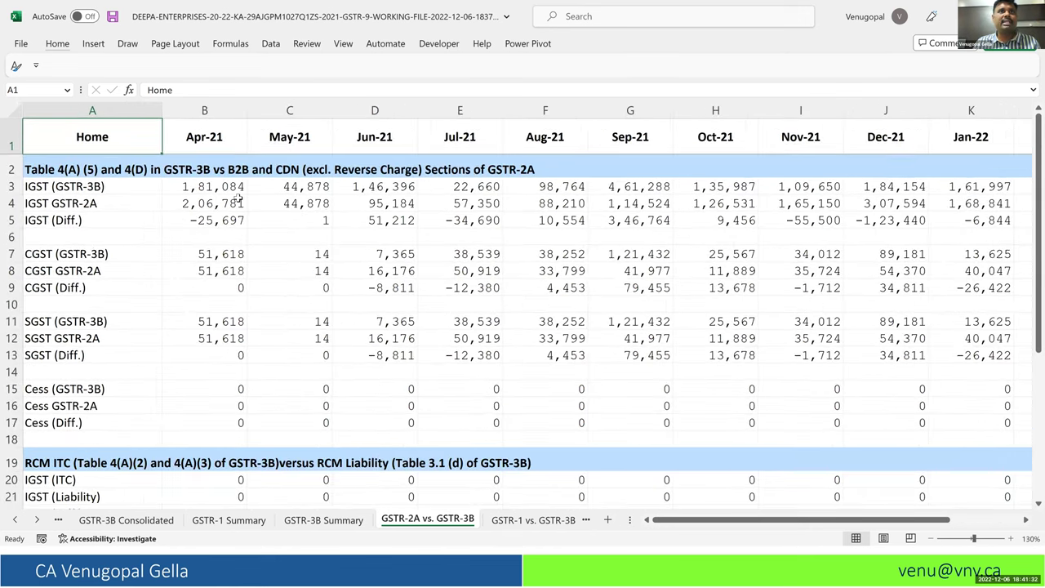
{"action": "scroll", "coordinate": [239, 197], "scroll_direction": "up", "scroll_amount": 1}
Step: Compare the IGST figures of GSTR-3B and GSTR-2A and their differences from Apr-21 through the Total column
{"action": "left_click", "coordinate": [231, 219]}
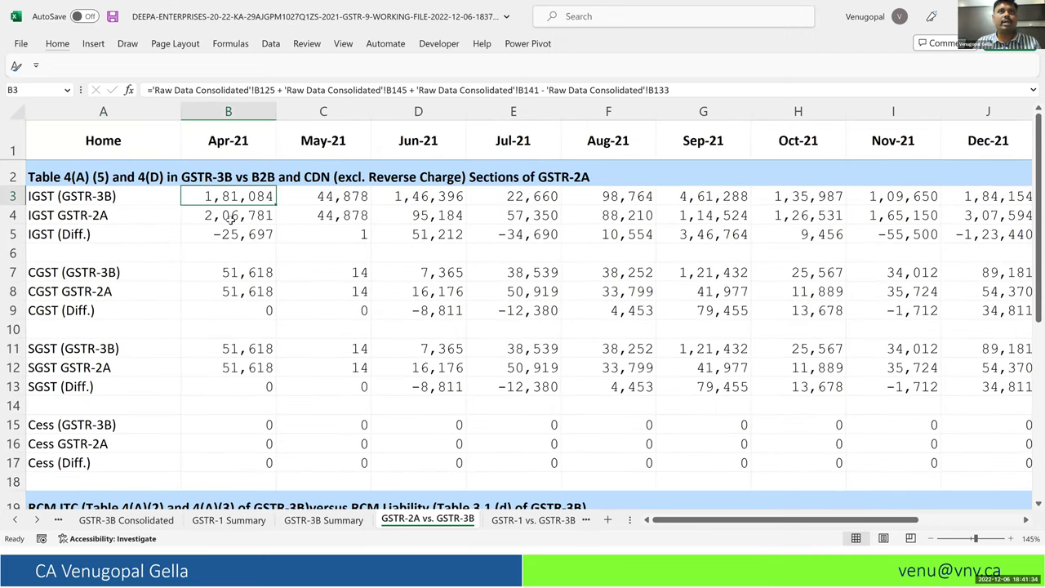
{"action": "left_click", "coordinate": [243, 233]}
{"action": "left_click", "coordinate": [245, 237]}
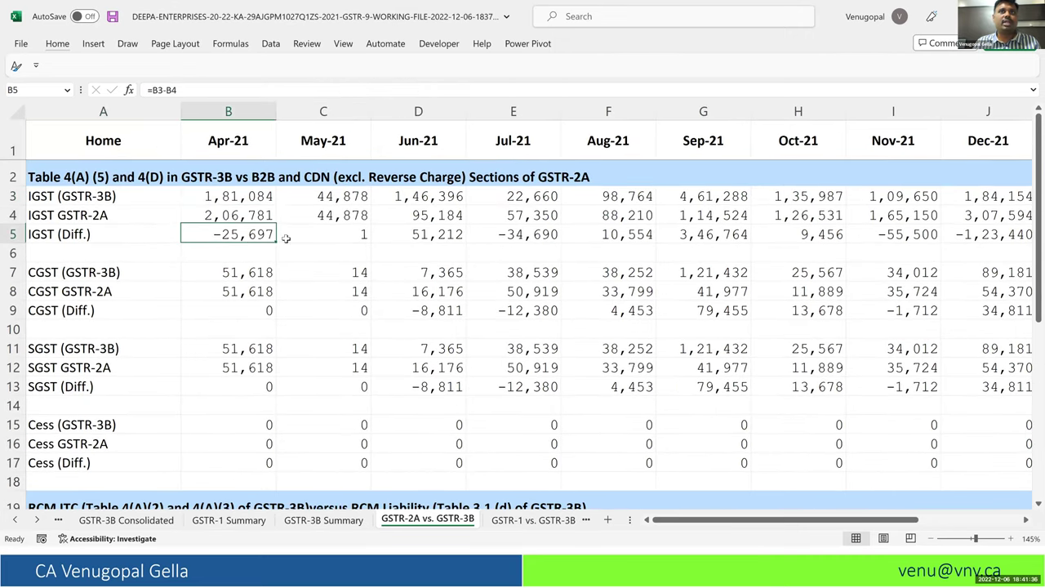
{"action": "left_click", "coordinate": [433, 236]}
{"action": "left_click_drag", "start_coordinate": [772, 520], "coordinate": [985, 520]}
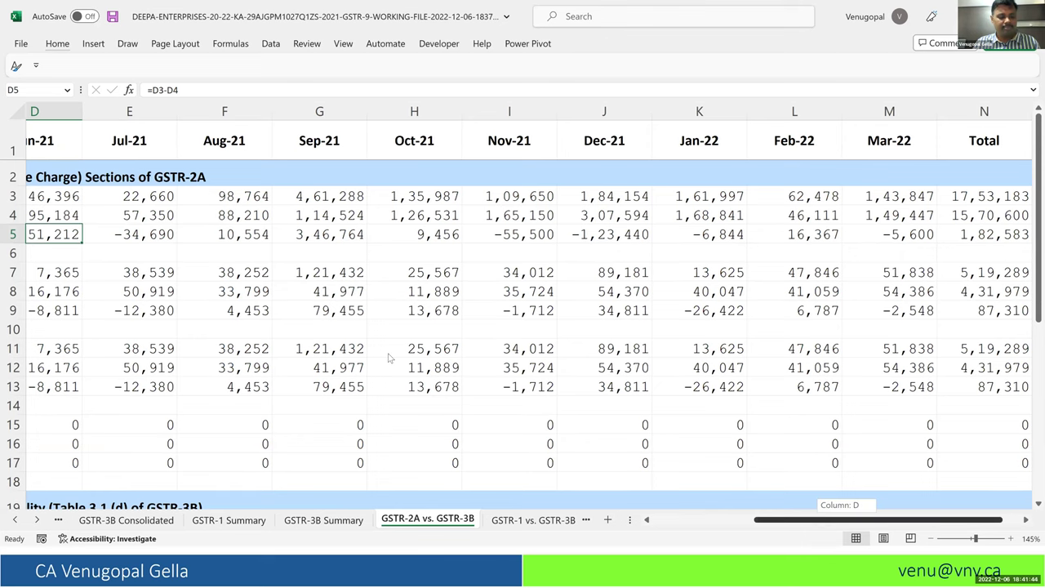
Step: Freeze the panes at cell B3 of GSTR-2A vs. GSTR-3B to lock the month headings and row labels
{"action": "scroll", "coordinate": [387, 353], "scroll_direction": "left", "scroll_amount": 3}
{"action": "key", "text": "alt+w"}
{"action": "key", "text": "Escape"}
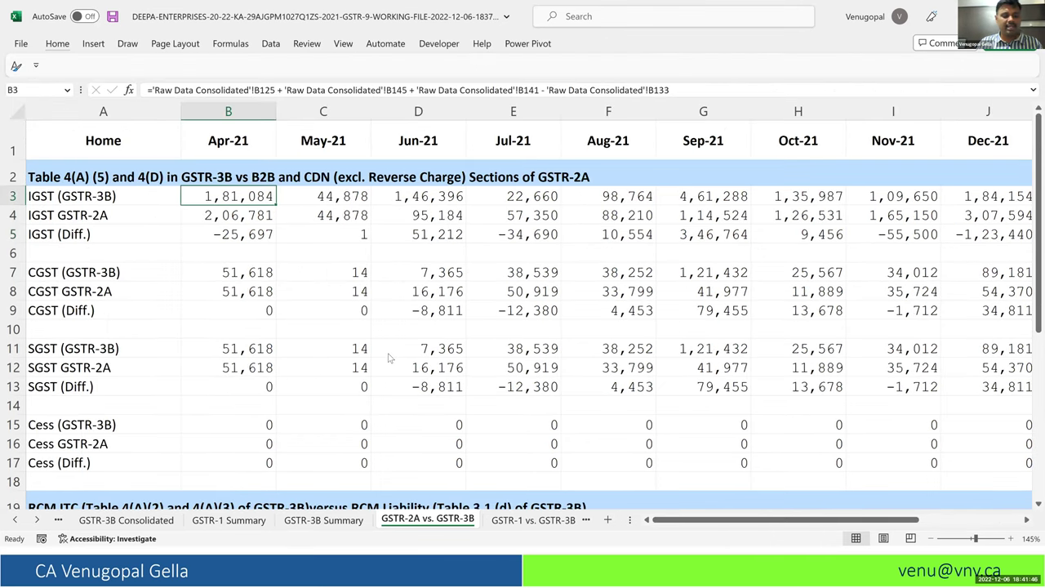
{"action": "key", "text": "alt+w"}
{"action": "key", "text": "f"}
{"action": "key", "text": "f"}
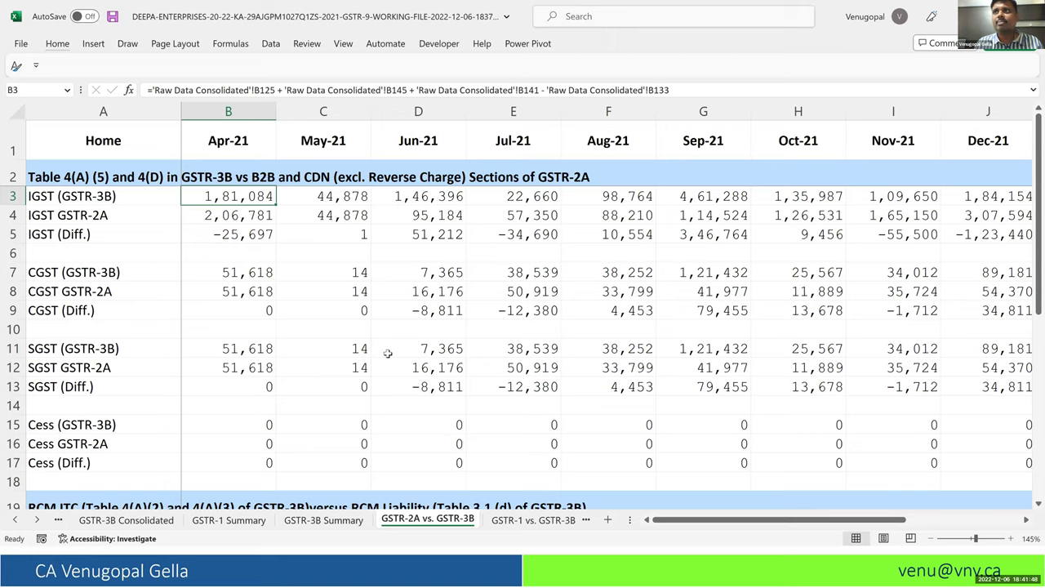
Step: Check the Total column's IGST amounts for GSTR-3B and GSTR-2A, and return to the About Sheet
{"action": "key", "text": "ctrl+Right"}
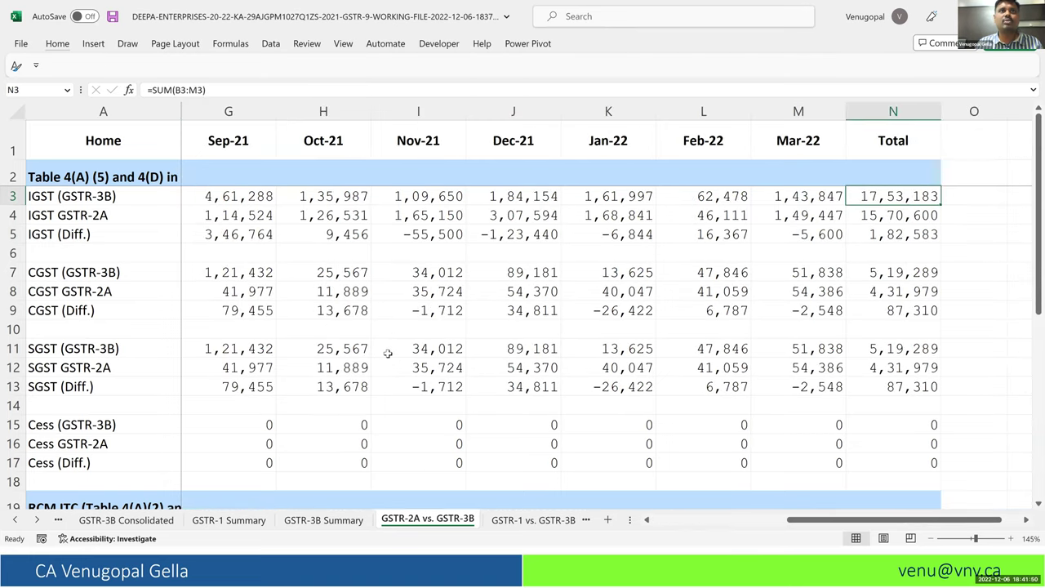
{"action": "key", "text": "Down"}
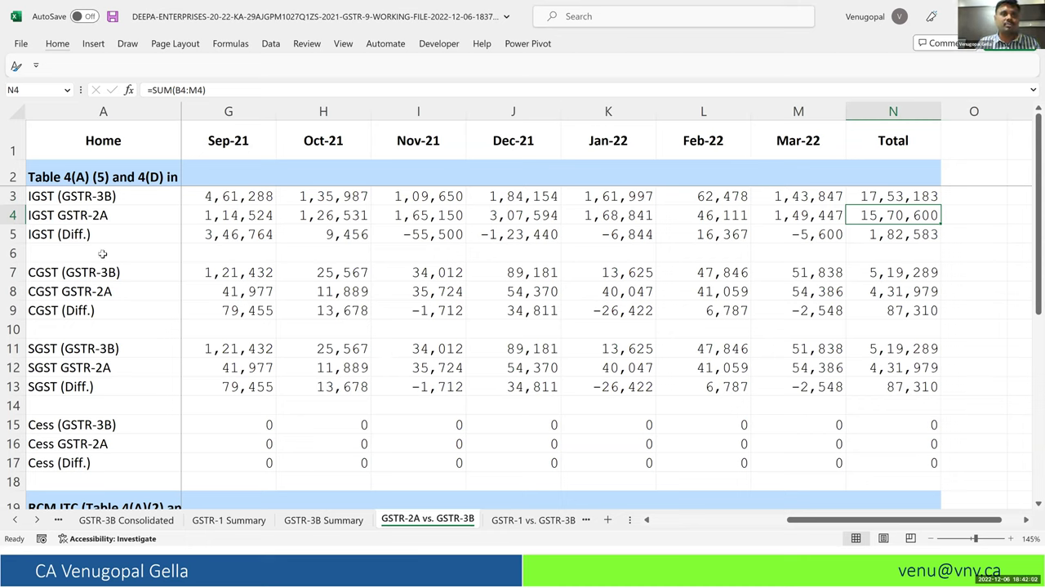
{"action": "left_click", "coordinate": [103, 130]}
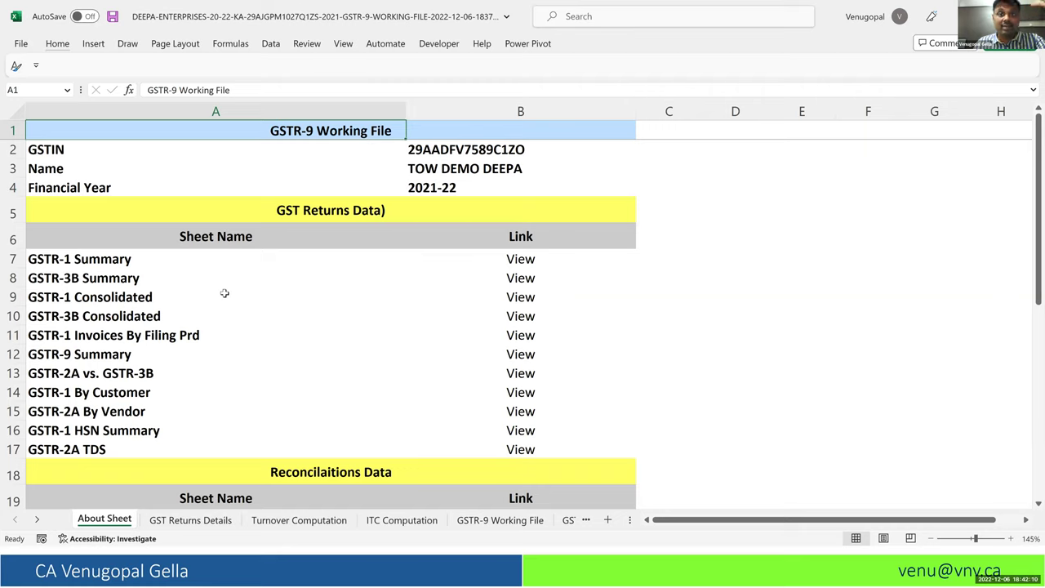
Step: Open the GSTR-9 Summary sheet from the index, look over Tables 4 and 5, and return to the About Sheet
{"action": "left_click", "coordinate": [510, 355]}
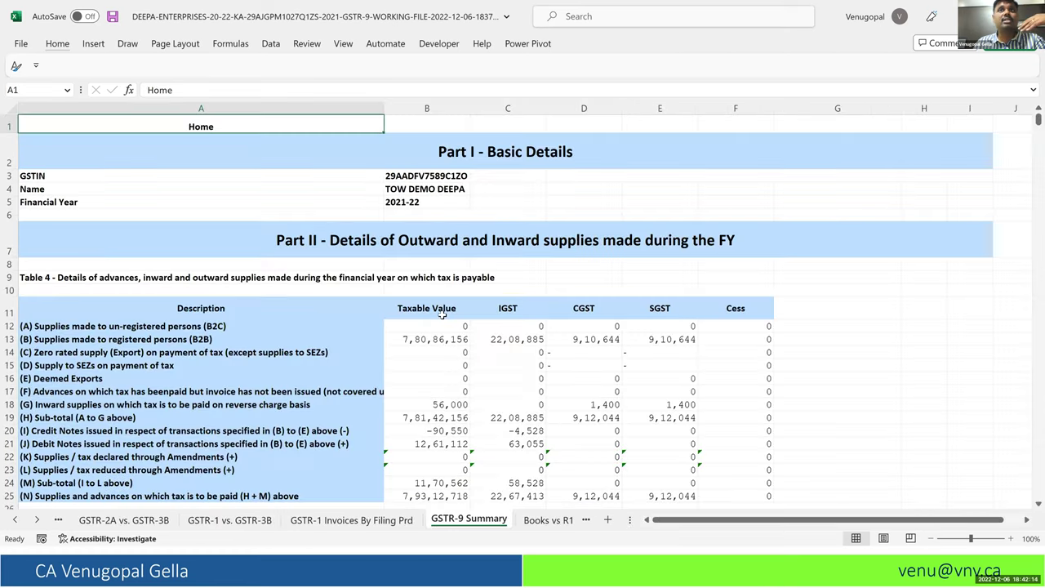
{"action": "scroll", "coordinate": [441, 315], "scroll_direction": "down", "scroll_amount": 1}
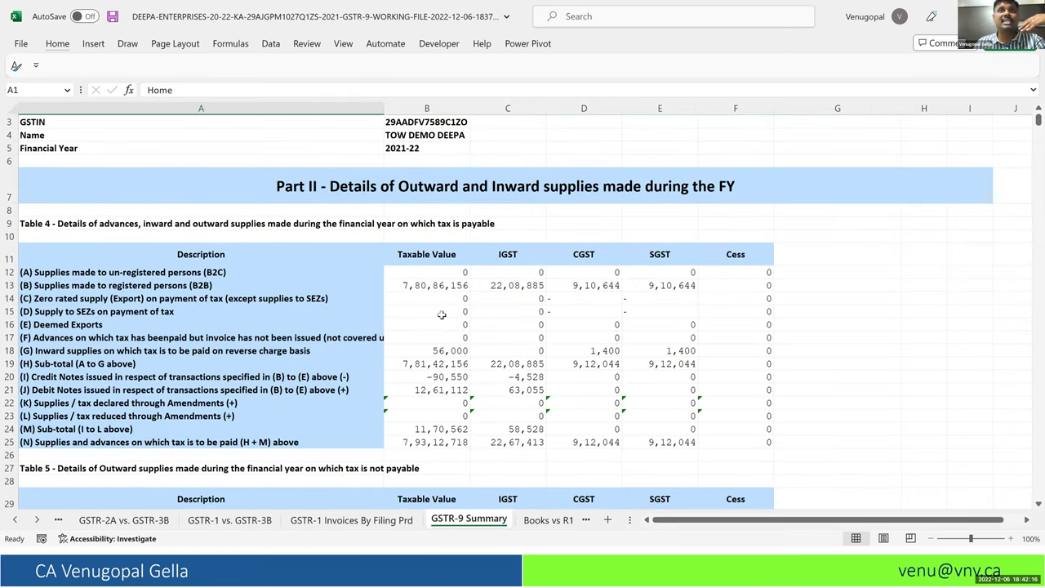
{"action": "scroll", "coordinate": [441, 315], "scroll_direction": "down", "scroll_amount": 1}
{"action": "scroll", "coordinate": [204, 132], "scroll_direction": "down", "scroll_amount": 1}
{"action": "scroll", "coordinate": [204, 132], "scroll_direction": "up", "scroll_amount": 3}
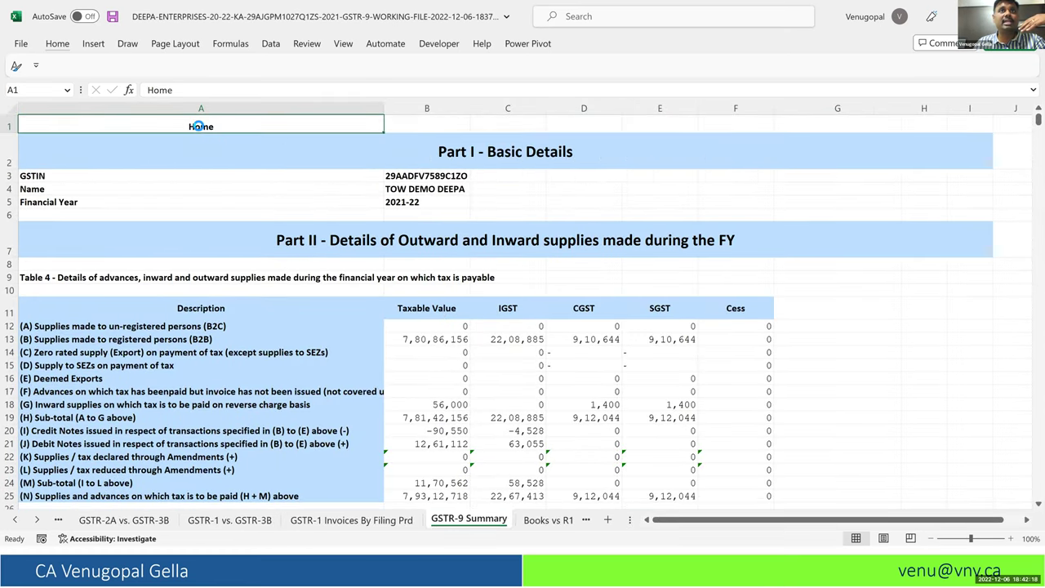
{"action": "key", "text": "alt+Left"}
Step: Review the Books vs GSTR-2A differences by tax rate, document type, transaction type, reverse charge and invoice date, and return to the About Sheet
{"action": "scroll", "coordinate": [272, 326], "scroll_direction": "down", "scroll_amount": 4}
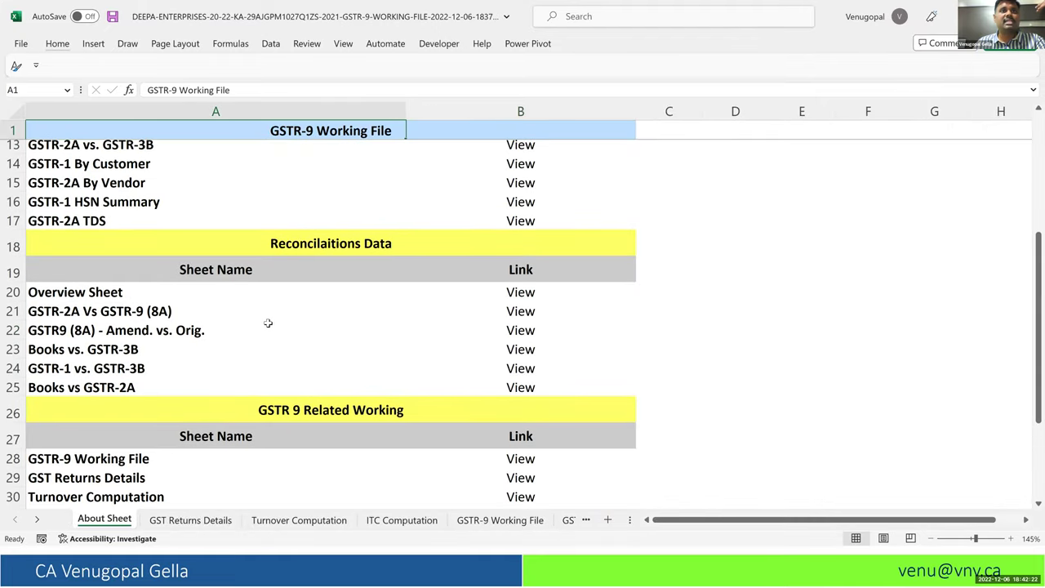
{"action": "left_click", "coordinate": [510, 388]}
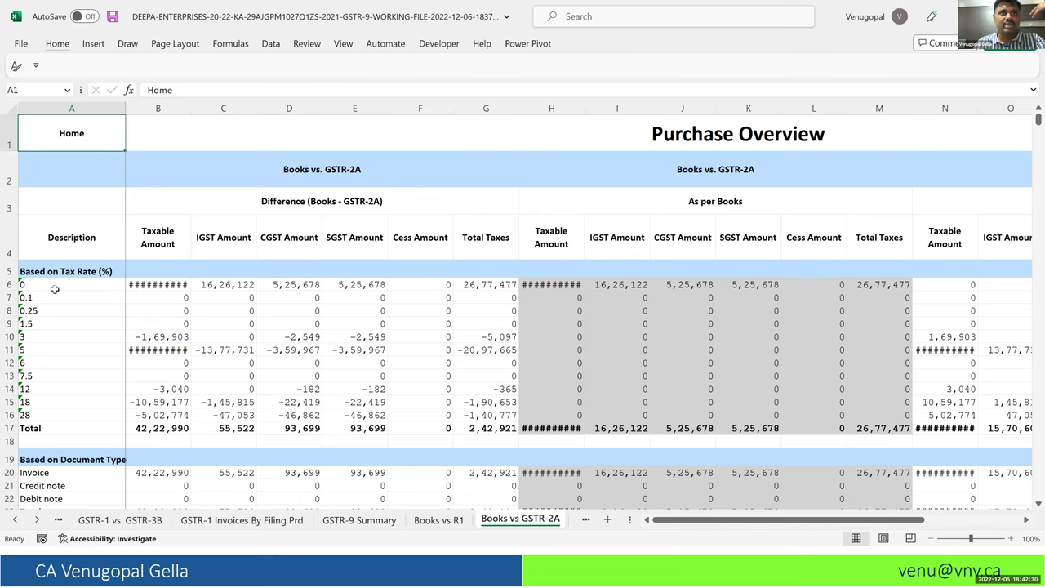
{"action": "scroll", "coordinate": [55, 289], "scroll_direction": "down", "scroll_amount": 3}
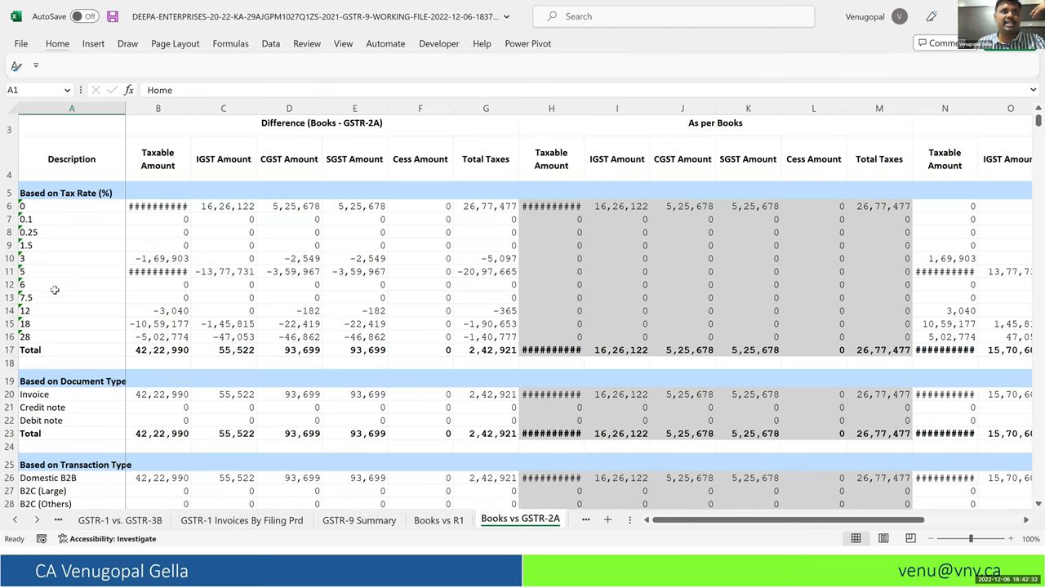
{"action": "scroll", "coordinate": [53, 291], "scroll_direction": "down", "scroll_amount": 1}
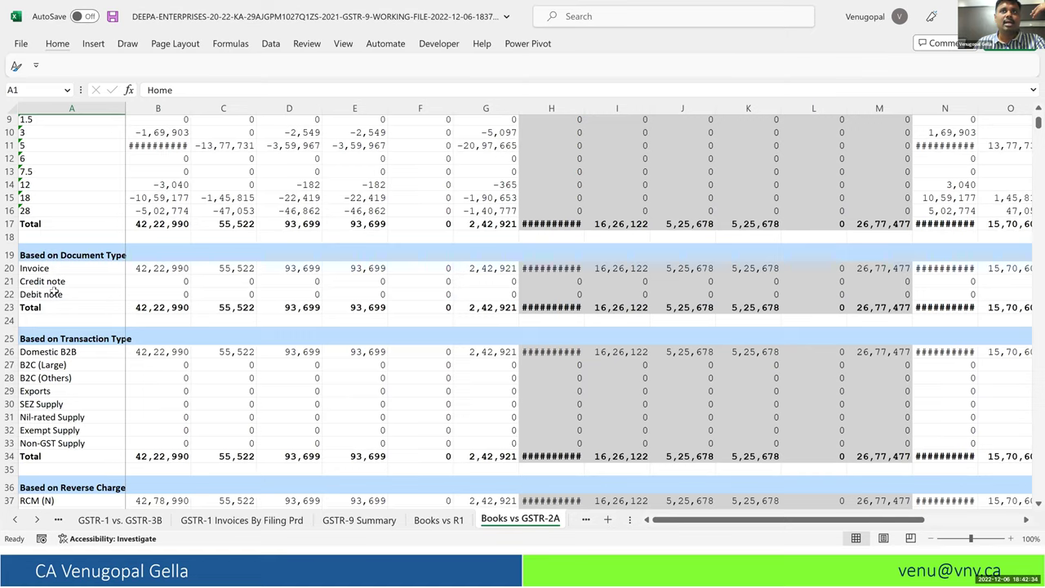
{"action": "scroll", "coordinate": [54, 291], "scroll_direction": "down", "scroll_amount": 3}
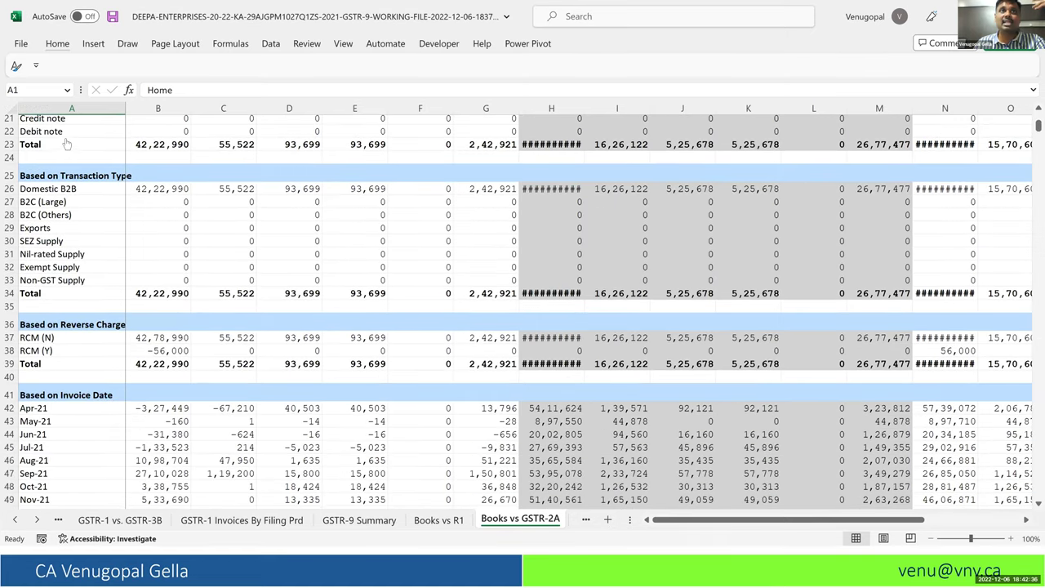
{"action": "scroll", "coordinate": [66, 137], "scroll_direction": "up", "scroll_amount": 5}
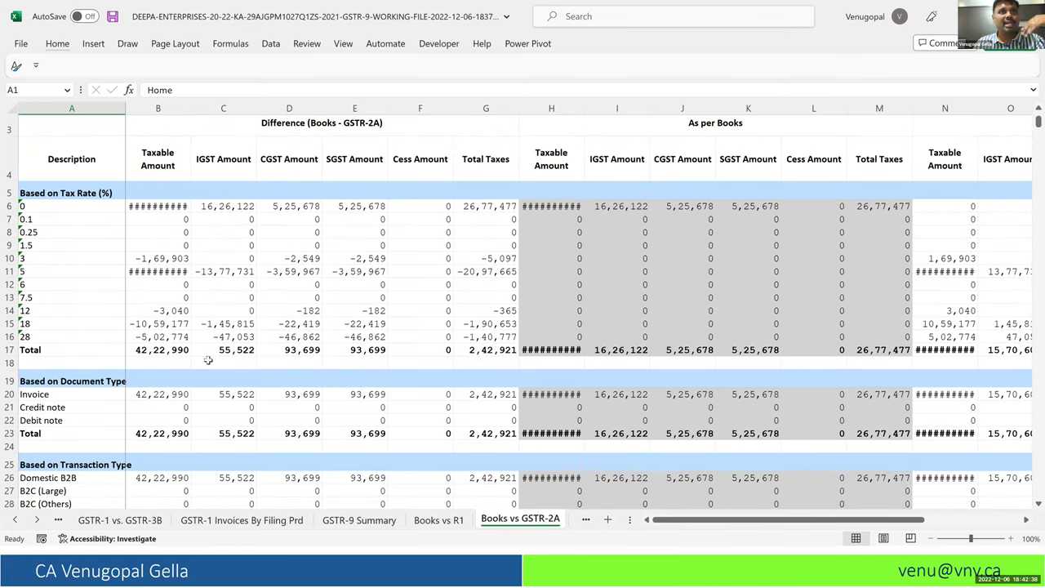
{"action": "scroll", "coordinate": [208, 360], "scroll_direction": "up", "scroll_amount": 1}
{"action": "key", "text": "ctrl+Page_Up"}
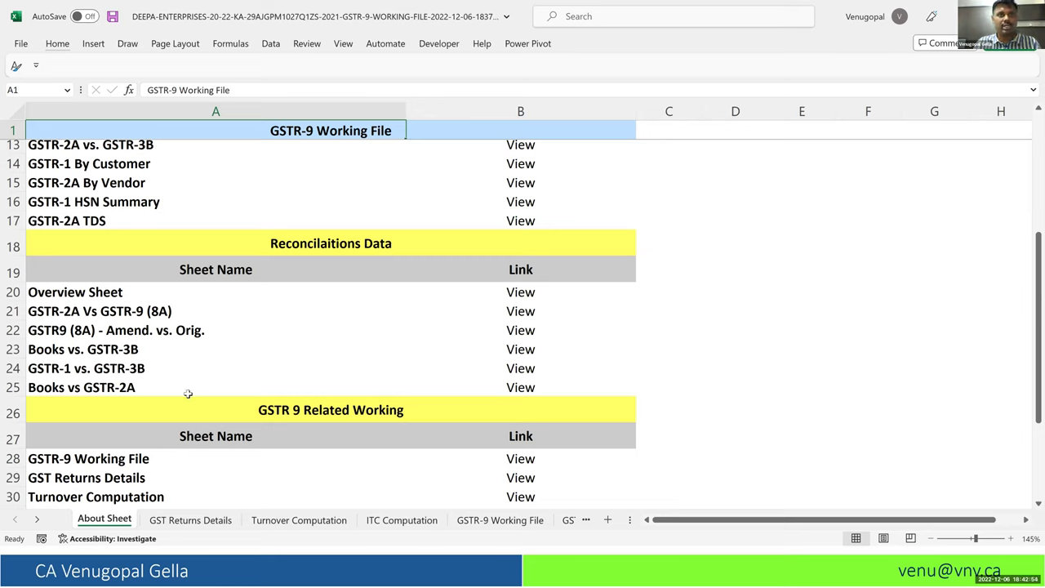
Step: Open the GSTR-9 Working File sheet from the index and autofit columns E to I to Table 4's amounts in E7:I19
{"action": "left_click", "coordinate": [518, 458]}
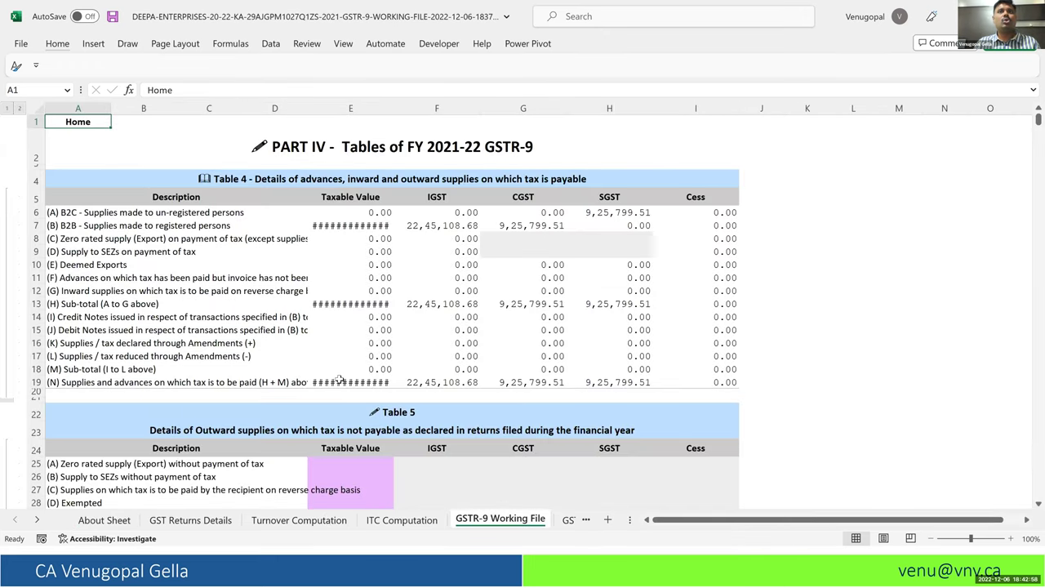
{"action": "left_click_drag", "start_coordinate": [341, 229], "coordinate": [545, 285]}
{"action": "mouse_move", "coordinate": [682, 382]}
{"action": "left_mouse_down"}
{"action": "mouse_move", "coordinate": [680, 392]}
{"action": "mouse_move", "coordinate": [677, 377]}
{"action": "left_mouse_up"}
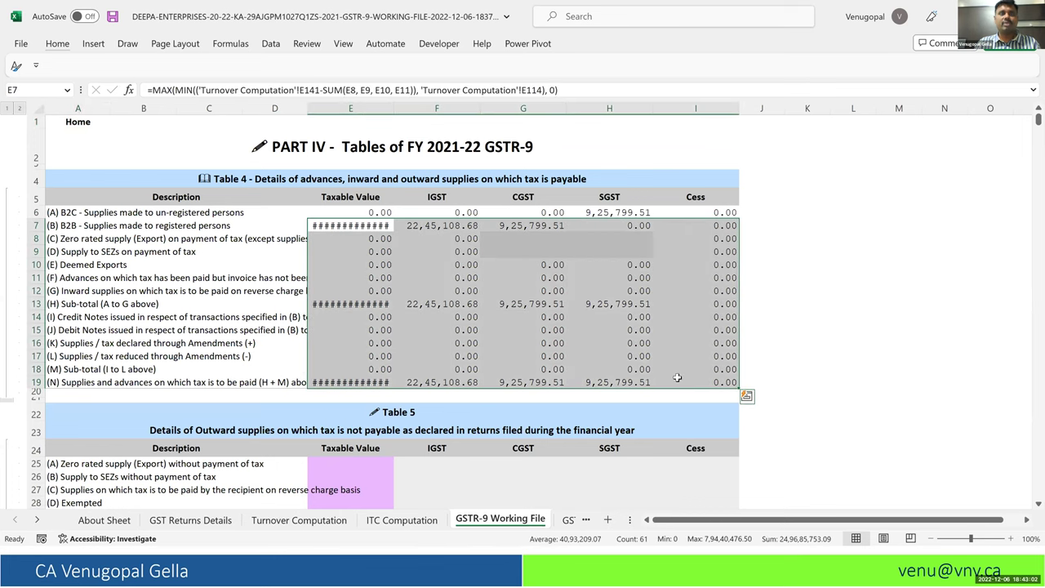
{"action": "key", "text": "alt+h"}
{"action": "key", "text": "o"}
{"action": "key", "text": "i"}
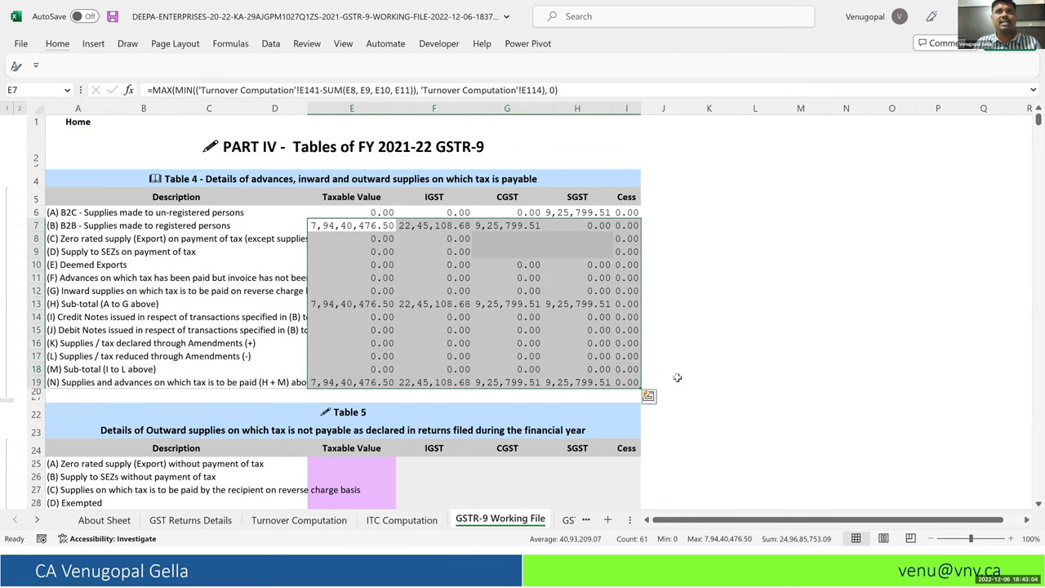
Step: Trace the Deemed Exports IGST formula in F10 to its source on the Turnover Computation sheet and go to Part II's beginning
{"action": "left_click", "coordinate": [431, 264]}
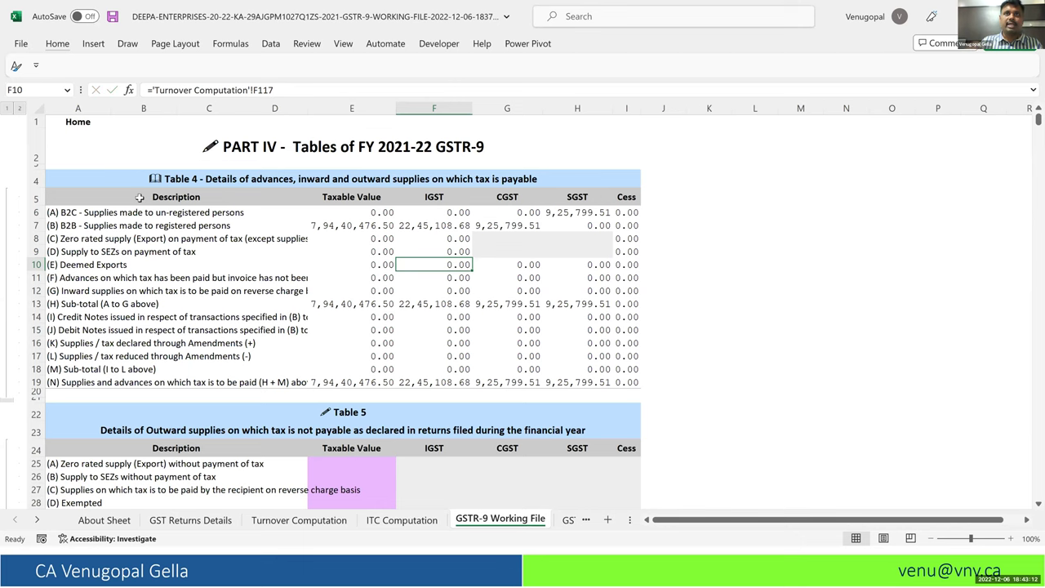
{"action": "key", "text": "ctrl+bracketleft"}
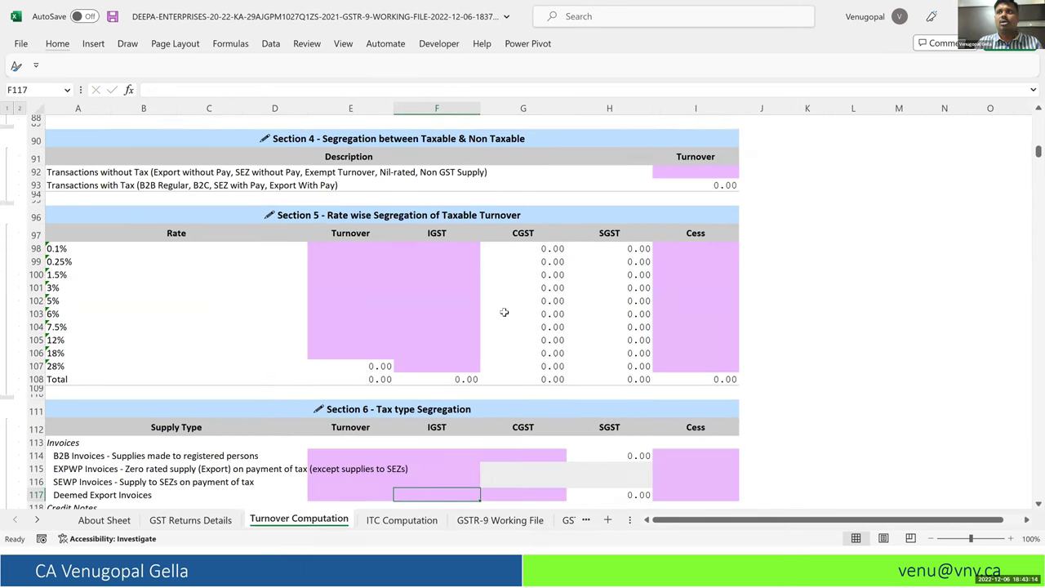
{"action": "scroll", "coordinate": [504, 312], "scroll_direction": "up", "scroll_amount": 20}
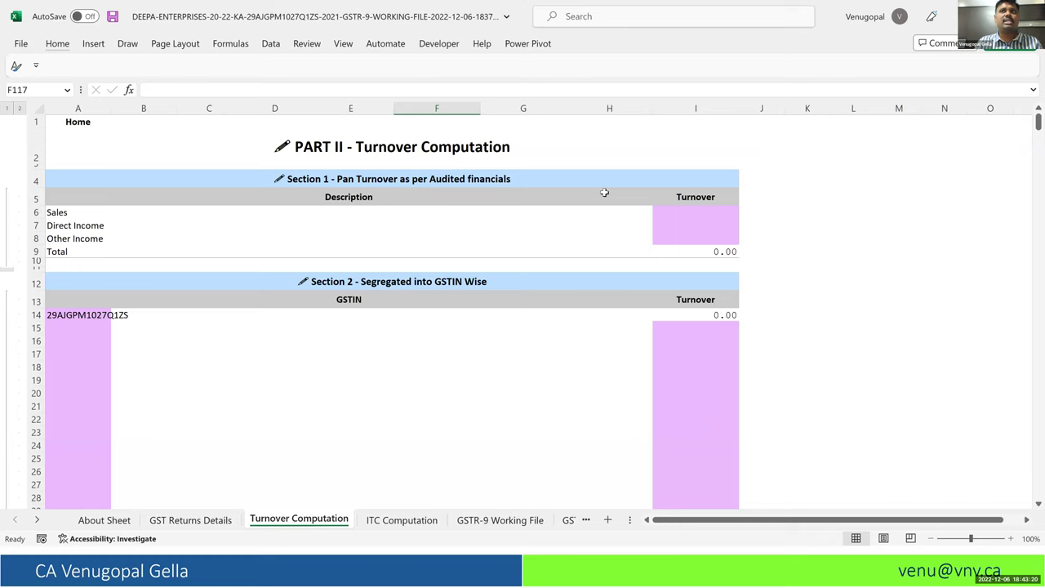
Step: Enter +8.5*10^7 as the Sales turnover in Section 1 of Turnover Computation and autofit column I to it
{"action": "left_click", "coordinate": [698, 215]}
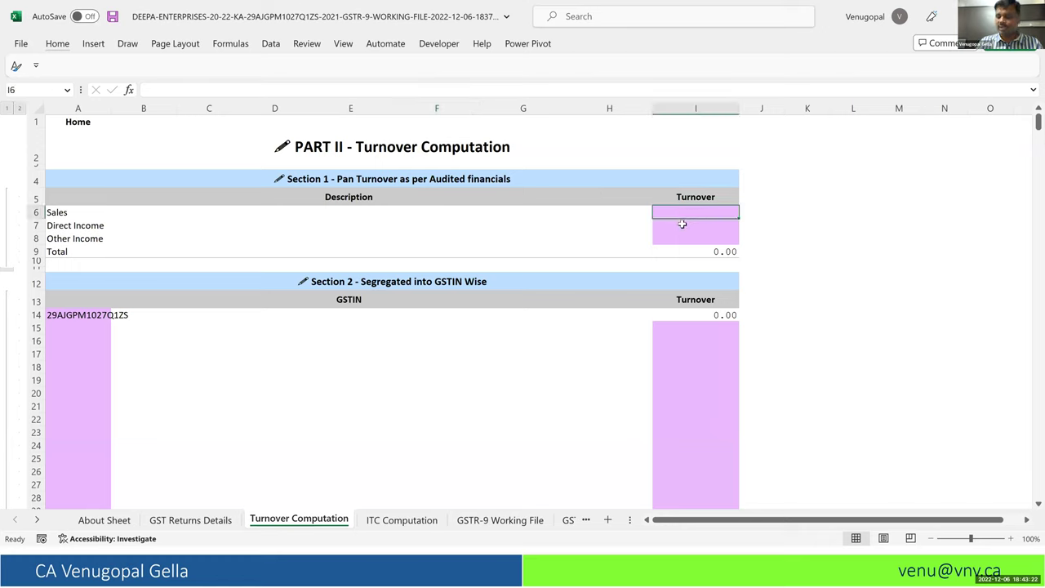
{"action": "type", "text": "+8"}
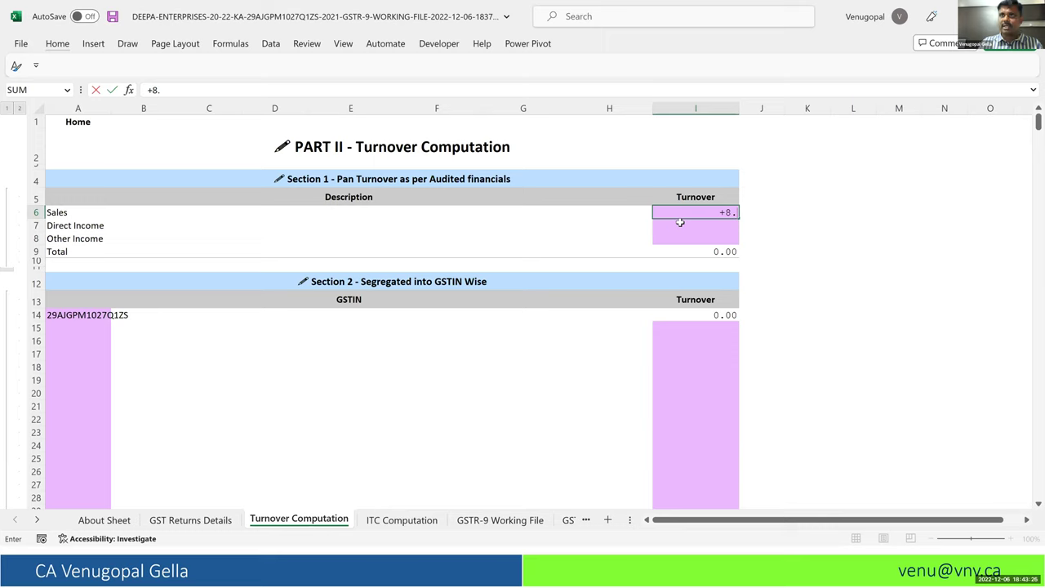
{"action": "type", "text": ".5*"}
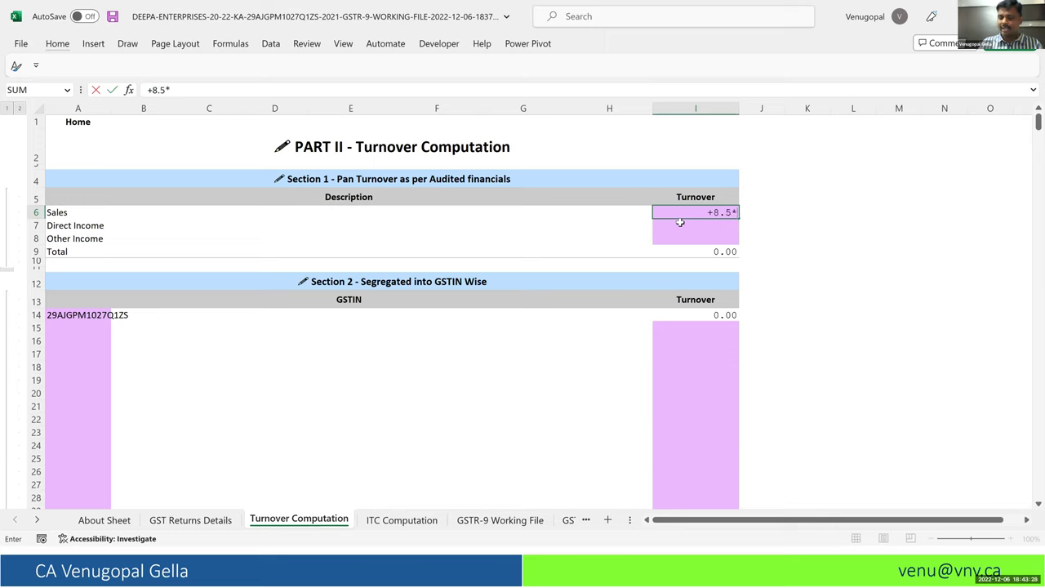
{"action": "type", "text": "10^7"}
{"action": "key", "text": "Return"}
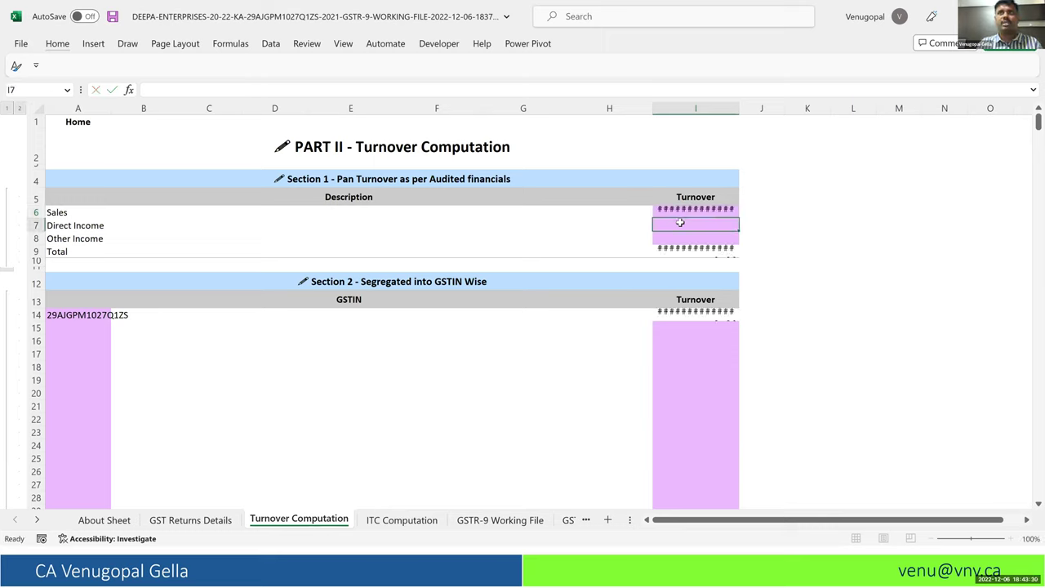
{"action": "key", "text": "Up"}
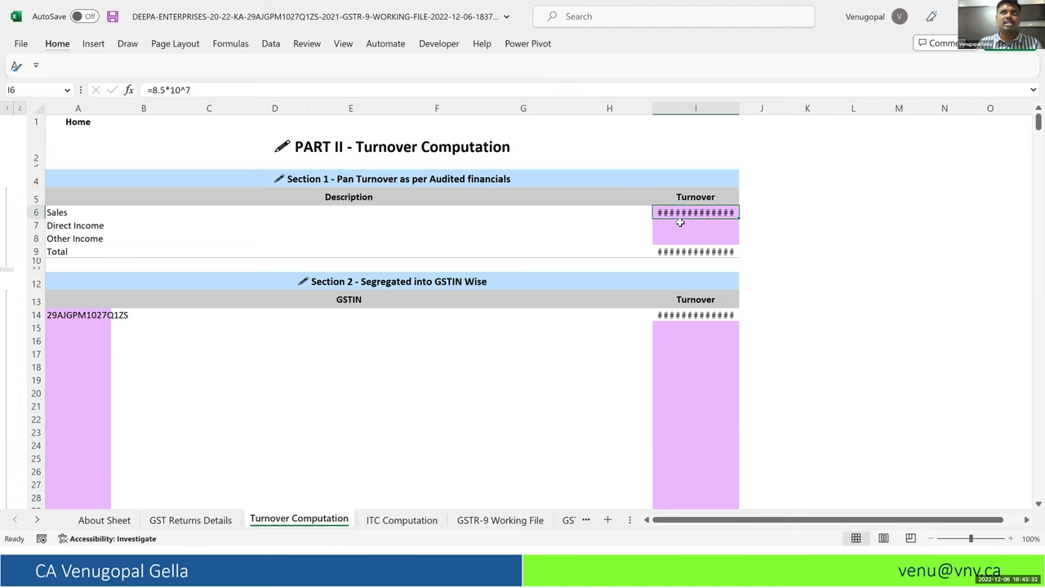
{"action": "key", "text": "alt+h"}
{"action": "key", "text": "o"}
{"action": "key", "text": "i"}
Step: Collapse the Section 1 and Section 2 row groups, turning off summary rows below detail in the outline settings
{"action": "left_click", "coordinate": [80, 316]}
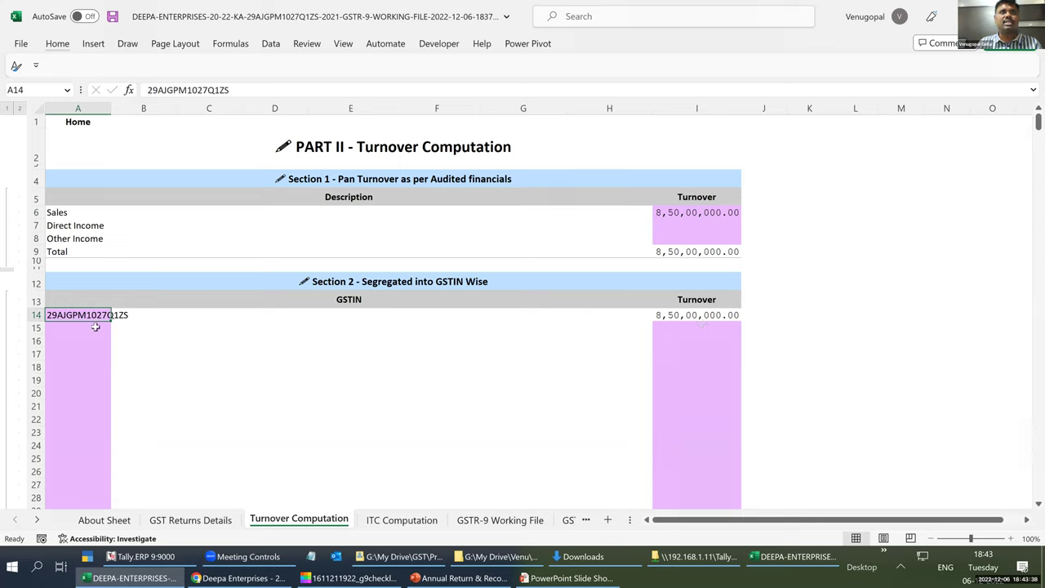
{"action": "left_click", "coordinate": [7, 273]}
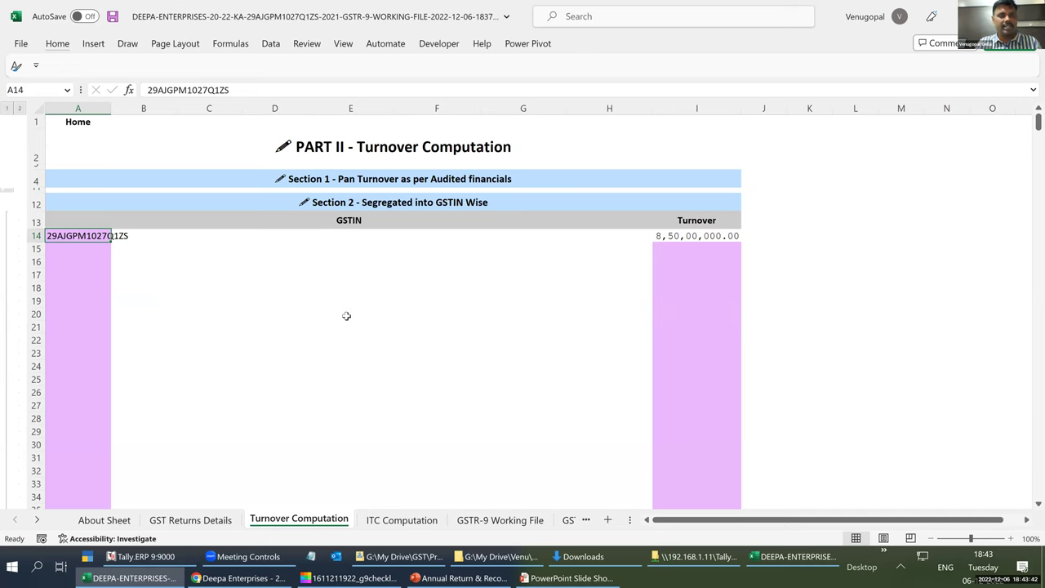
{"action": "key", "text": "ctrl+F1"}
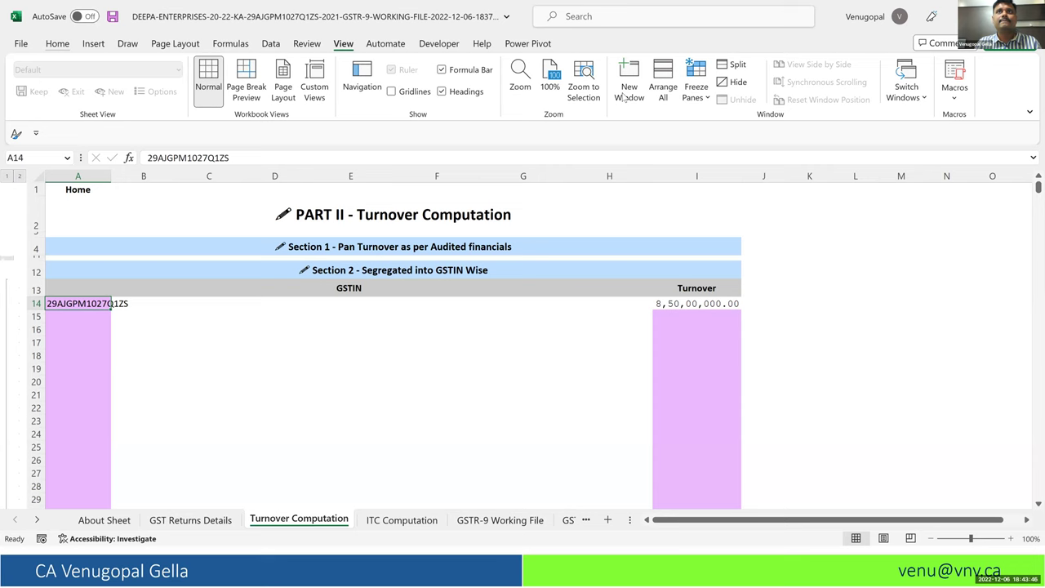
{"action": "left_click", "coordinate": [271, 45]}
{"action": "left_click", "coordinate": [933, 114]}
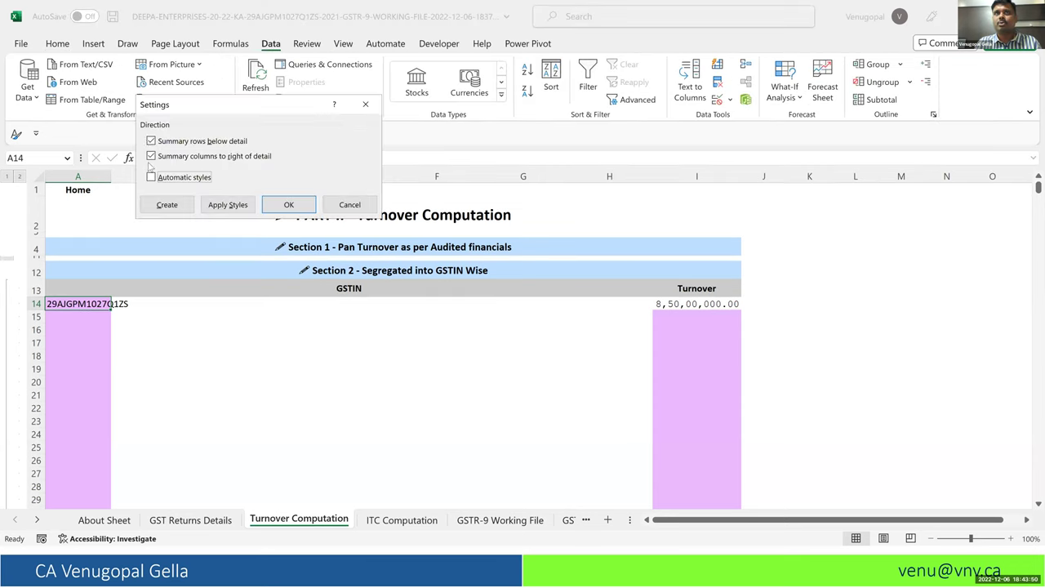
{"action": "left_click", "coordinate": [159, 143]}
{"action": "left_click", "coordinate": [276, 209]}
{"action": "left_click", "coordinate": [8, 270]}
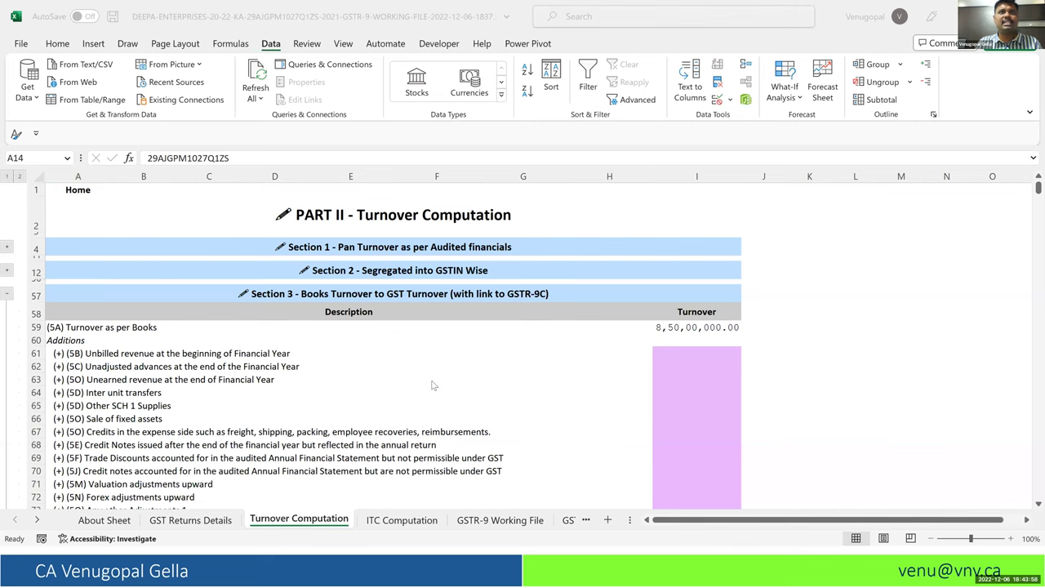
Step: Enter +35*10^7 as the (5B) unbilled revenue at the beginning of the financial year in Section 3's additions
{"action": "scroll", "coordinate": [428, 385], "scroll_direction": "down", "scroll_amount": 3}
{"action": "scroll", "coordinate": [668, 282], "scroll_direction": "up", "scroll_amount": 2}
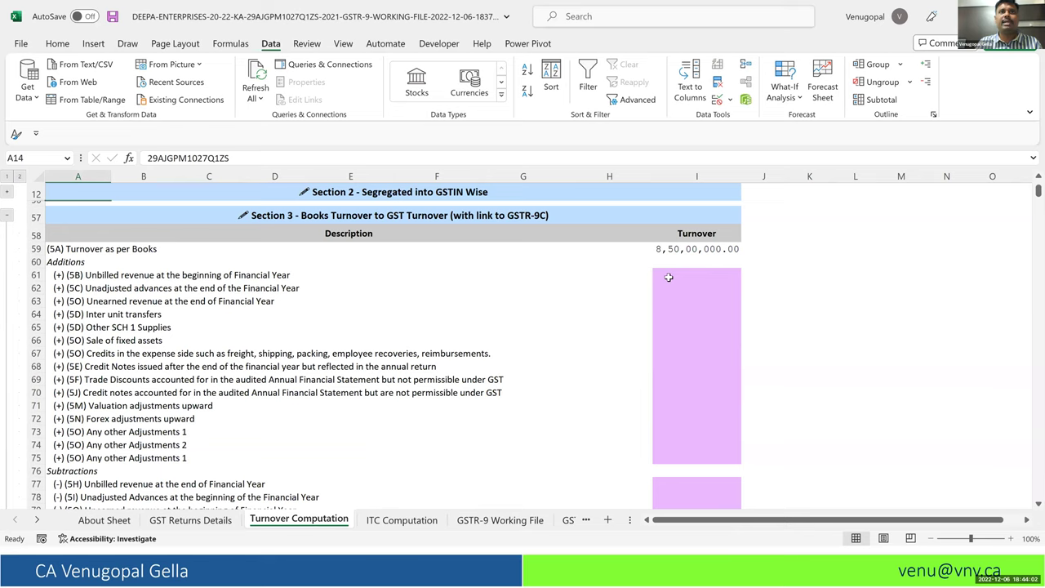
{"action": "left_click", "coordinate": [675, 275]}
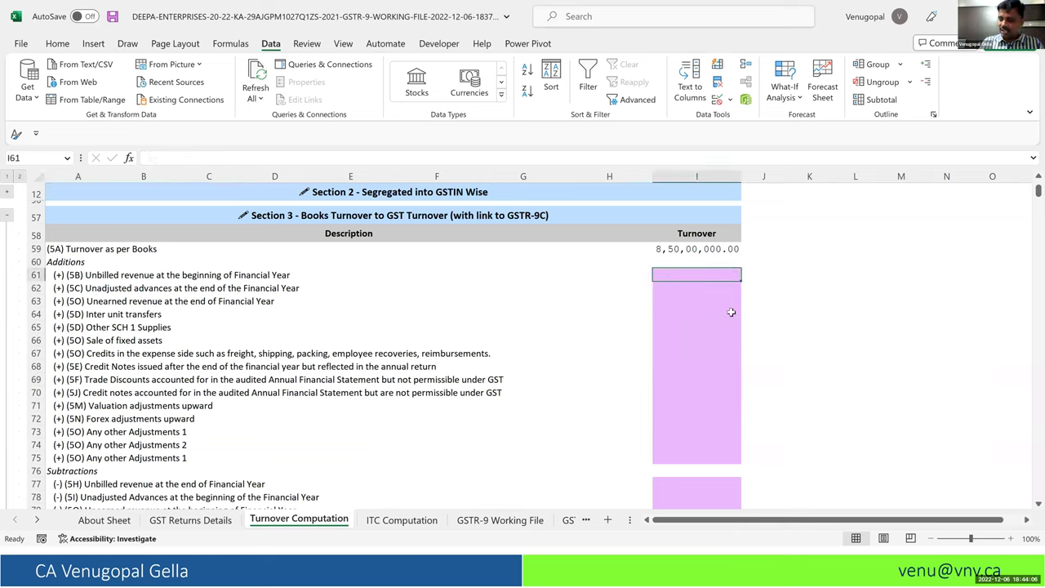
{"action": "type", "text": "+35"}
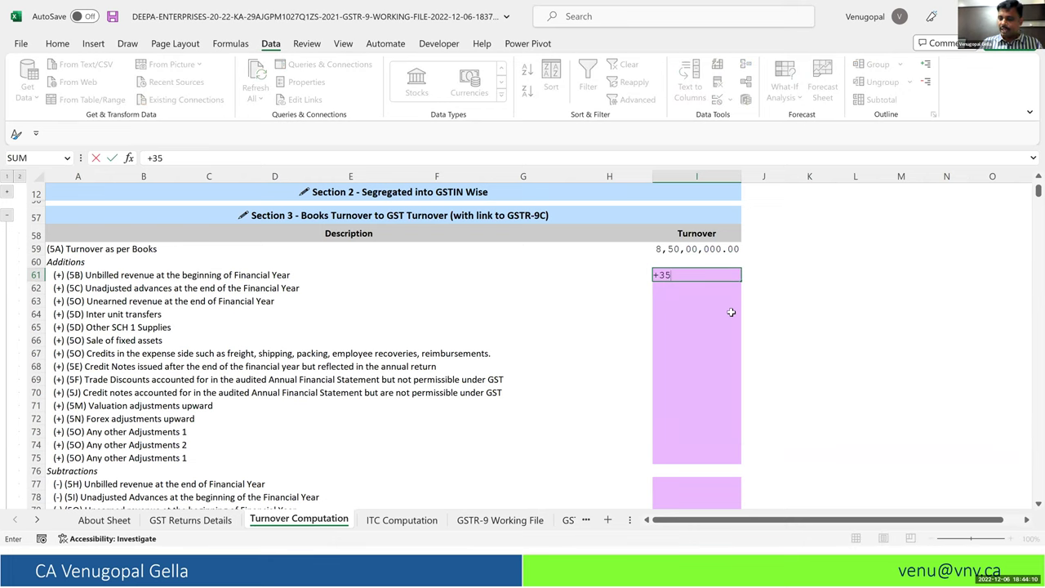
{"action": "type", "text": "*10^7"}
{"action": "key", "text": "Return"}
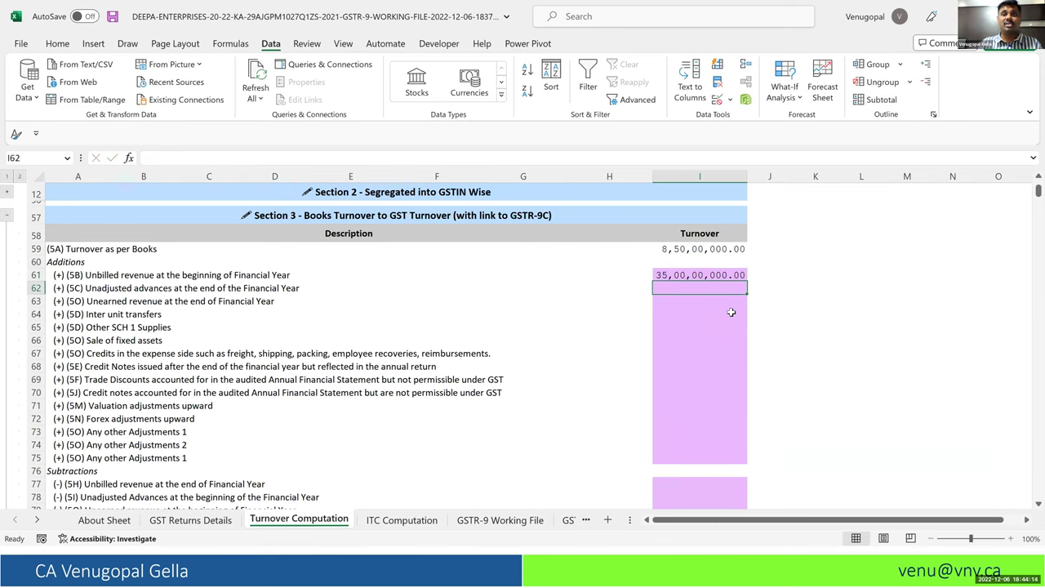
Step: Correct the (5B) unbilled revenue formula to =35*10^5 and enter =15*10^5 for (5C) unadjusted advances at the year's end
{"action": "key", "text": "Up"}
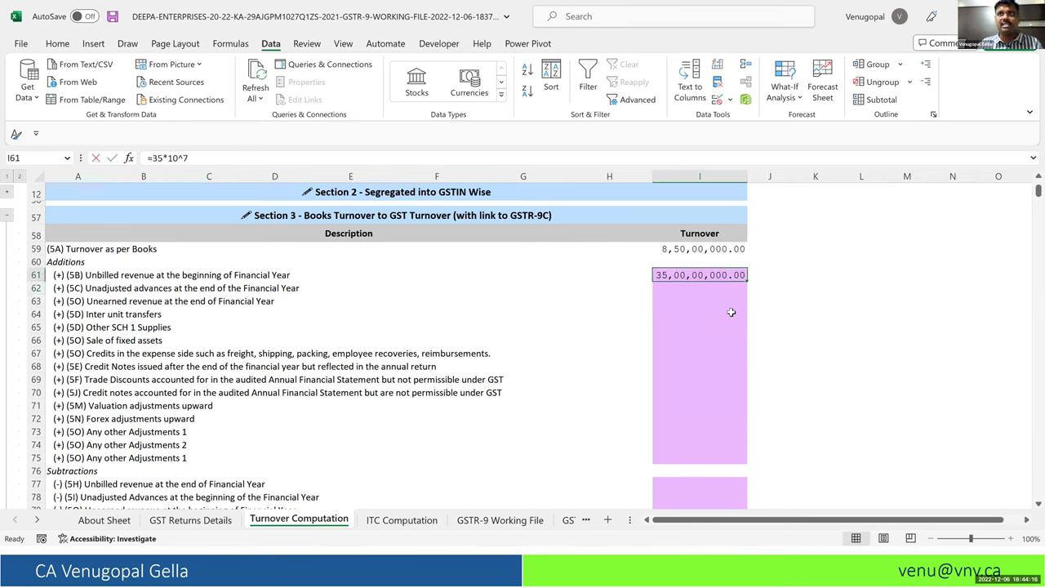
{"action": "key", "text": "F2"}
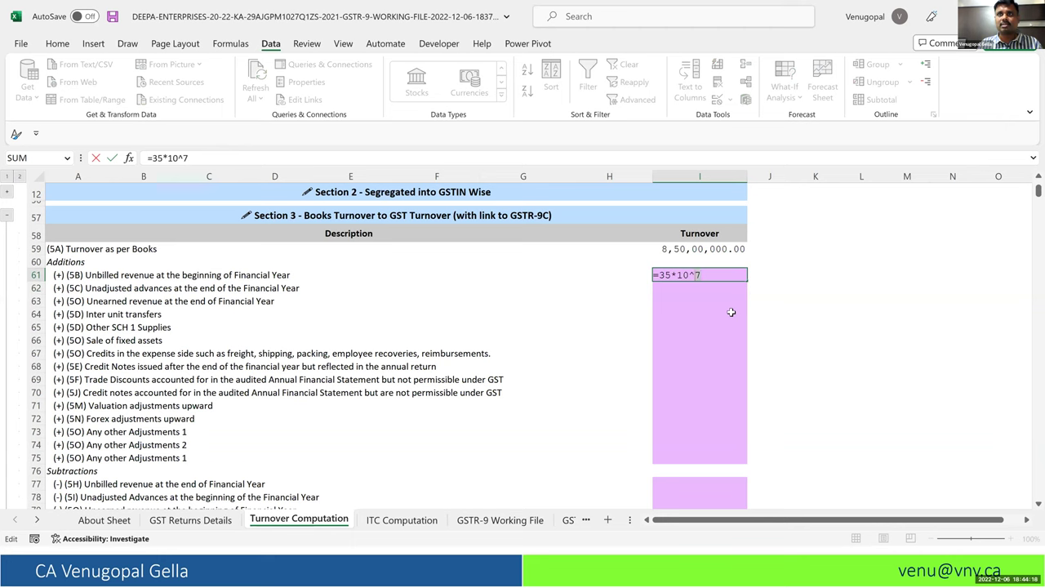
{"action": "key", "text": "Return"}
{"action": "key", "text": "ctrl+apostrophe"}
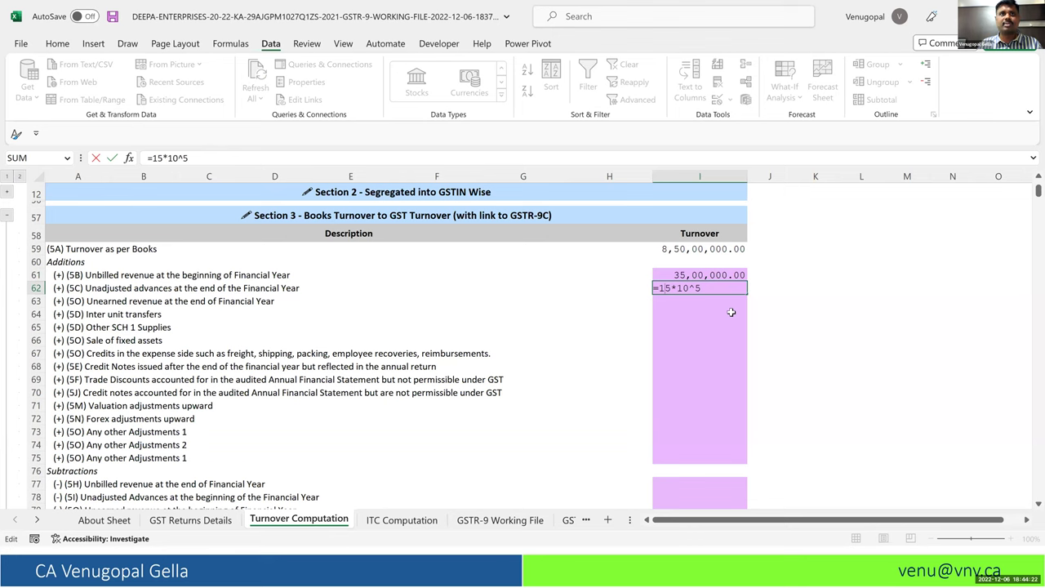
{"action": "key", "text": "Return"}
Step: Copy the (5B) and (5C) amounts in I61:I62 to the (5H) and (5I) subtractions, starting at cell I77
{"action": "key", "text": "Up"}
{"action": "key", "text": "Up"}
{"action": "key", "text": "shift+Down"}
{"action": "key", "text": "ctrl+c"}
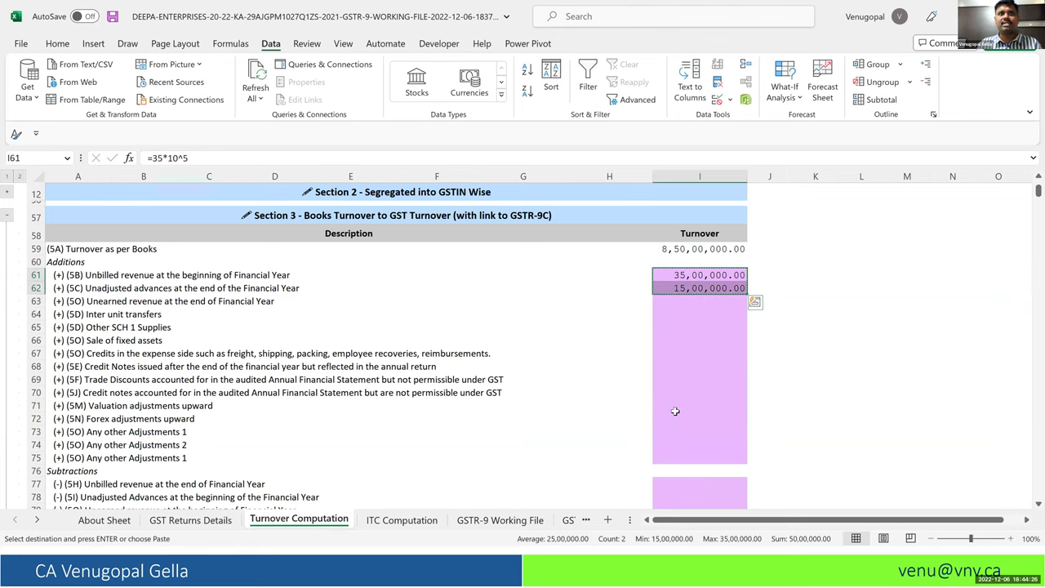
{"action": "scroll", "coordinate": [674, 411], "scroll_direction": "down", "scroll_amount": 2}
{"action": "left_click", "coordinate": [681, 406]}
{"action": "key", "text": "ctrl+v"}
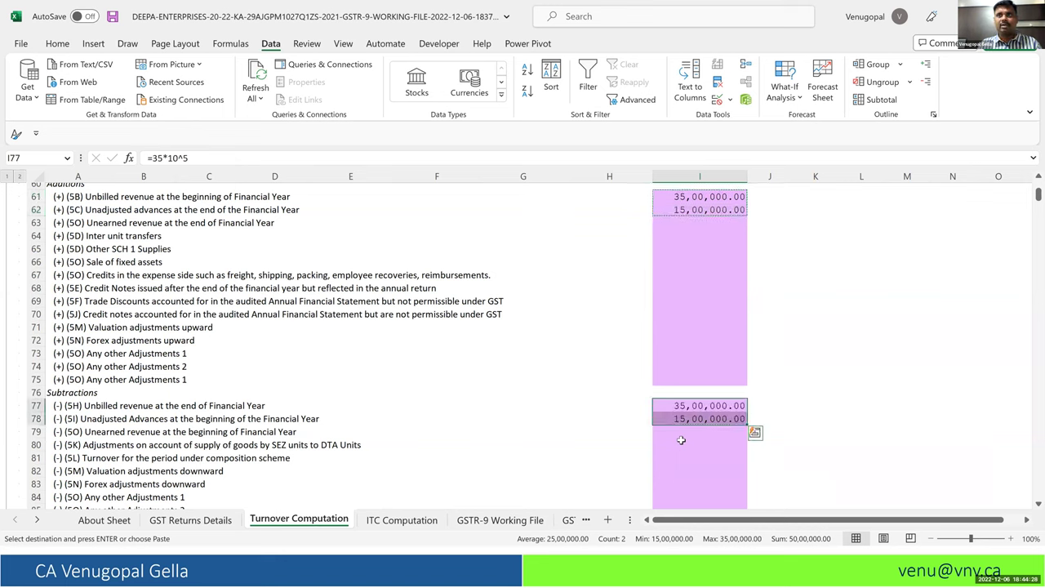
Step: Change the (5H) unbilled revenue formula in I77 to =95*10^5 and the (5I) unadjusted advances in I78 to 25,00,000
{"action": "key", "text": "F2"}
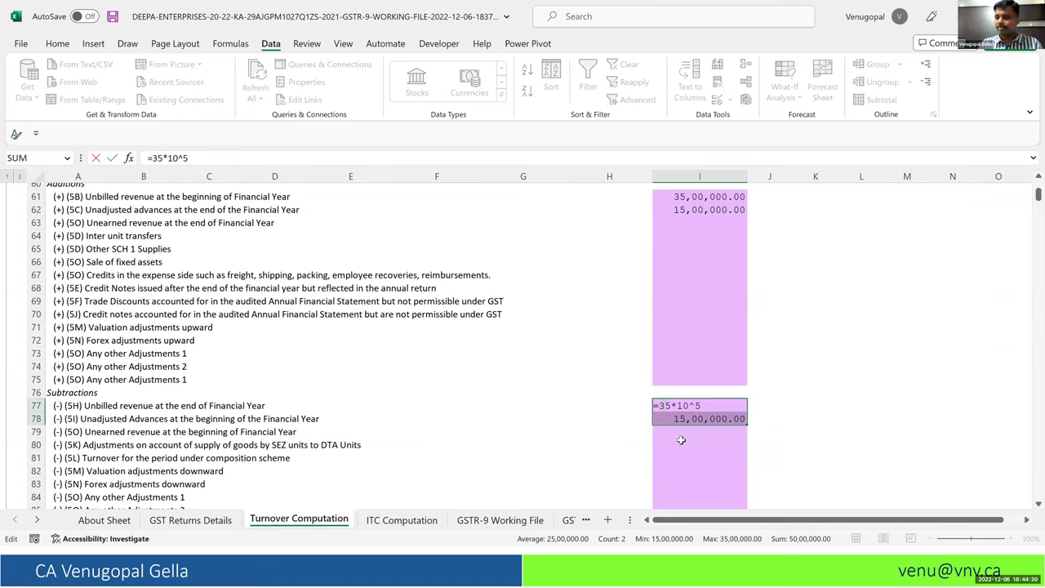
{"action": "key", "text": "Return"}
{"action": "key", "text": "F2"}
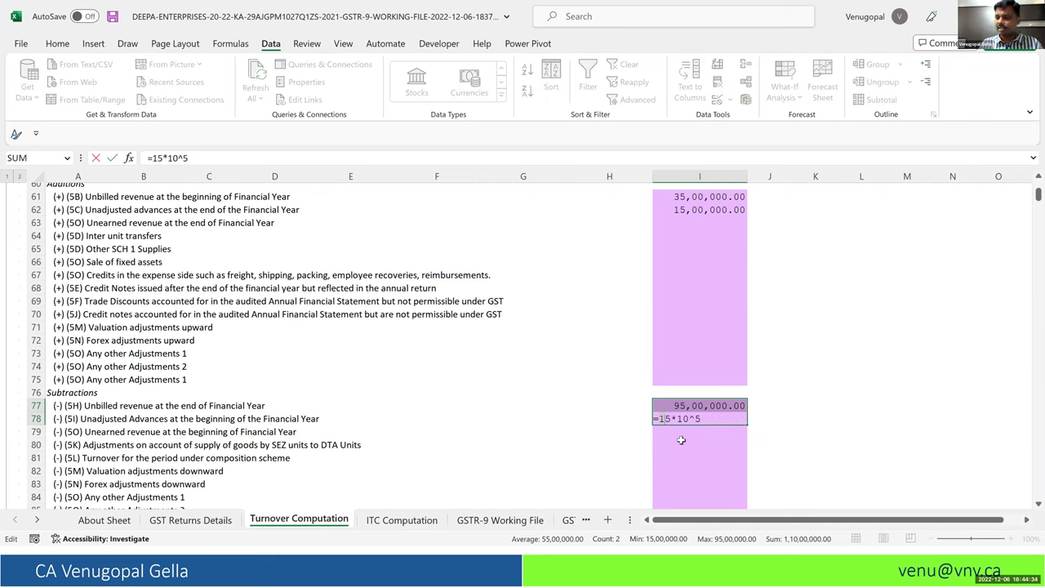
{"action": "key", "text": "Return"}
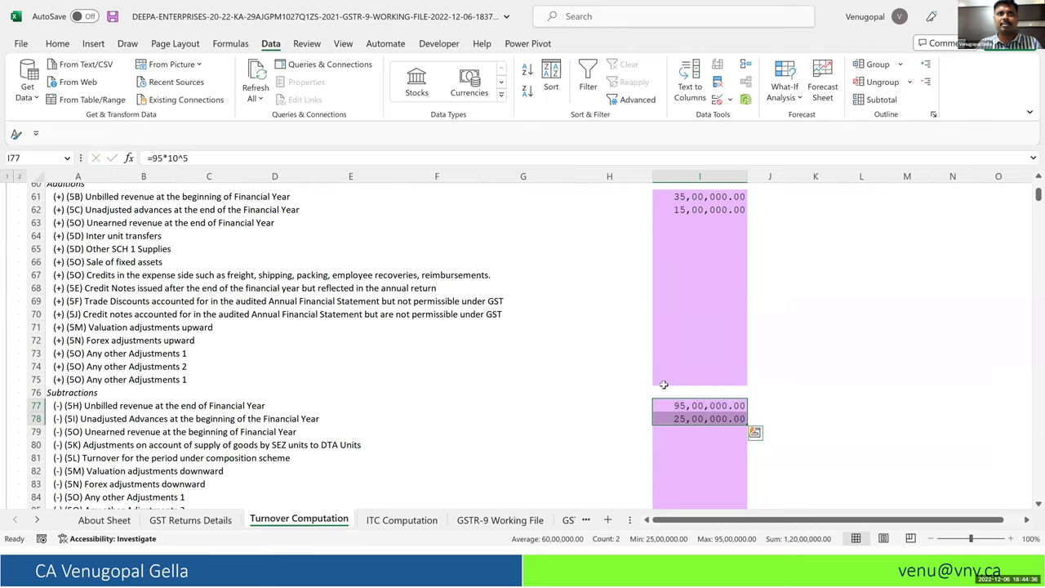
Step: Enter 135000 as the turnover of transactions without tax in Section 4
{"action": "scroll", "coordinate": [638, 363], "scroll_direction": "down", "scroll_amount": 4}
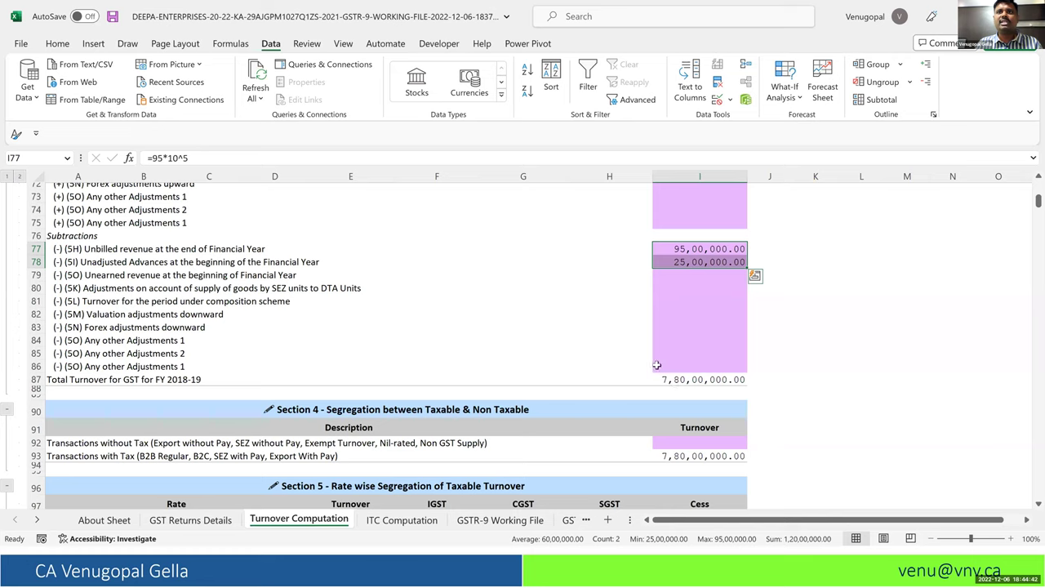
{"action": "scroll", "coordinate": [692, 356], "scroll_direction": "down", "scroll_amount": 2}
{"action": "left_click", "coordinate": [702, 365]}
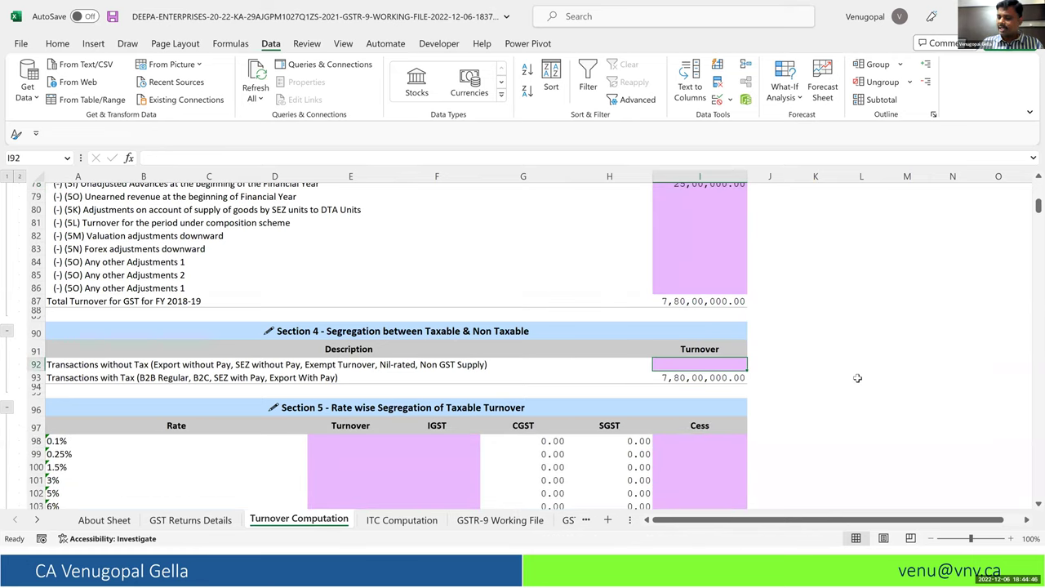
{"action": "type", "text": "135000"}
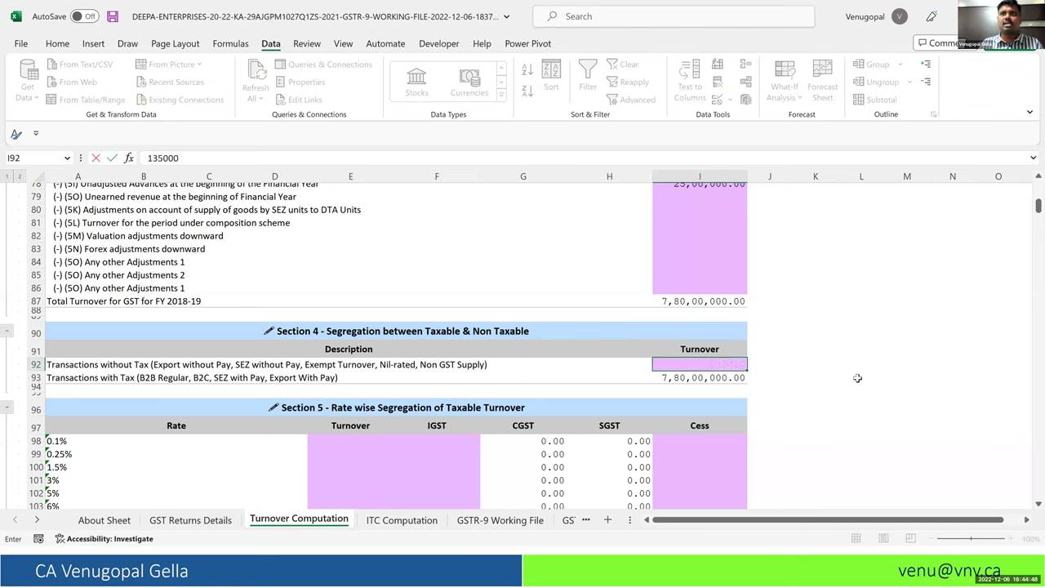
{"action": "key", "text": "Return"}
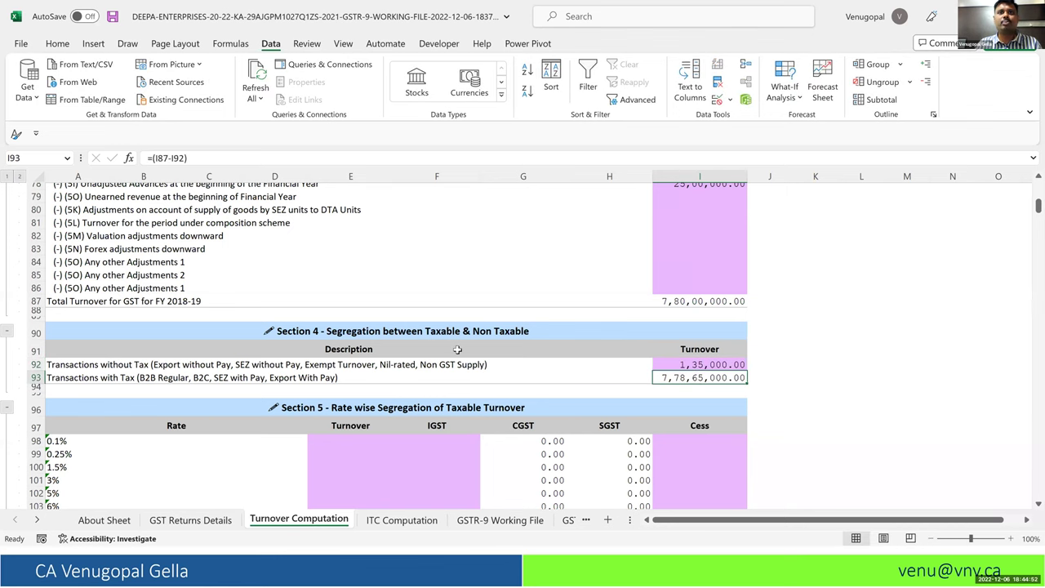
Step: Examine the 28% turnover formula in Section 5 and the Advances turnover formula in Section 6
{"action": "scroll", "coordinate": [458, 349], "scroll_direction": "down", "scroll_amount": 2}
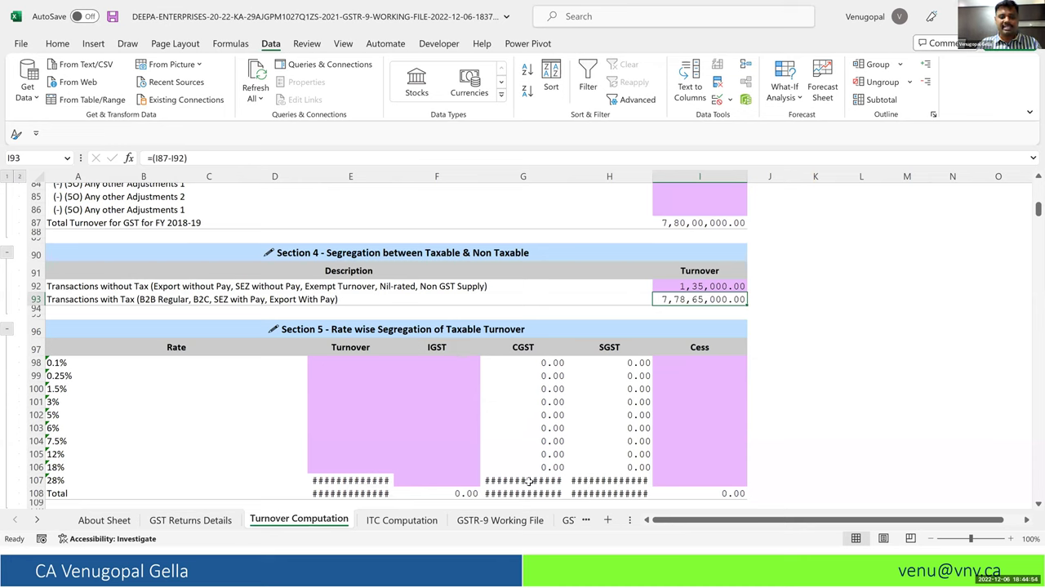
{"action": "left_click", "coordinate": [351, 480]}
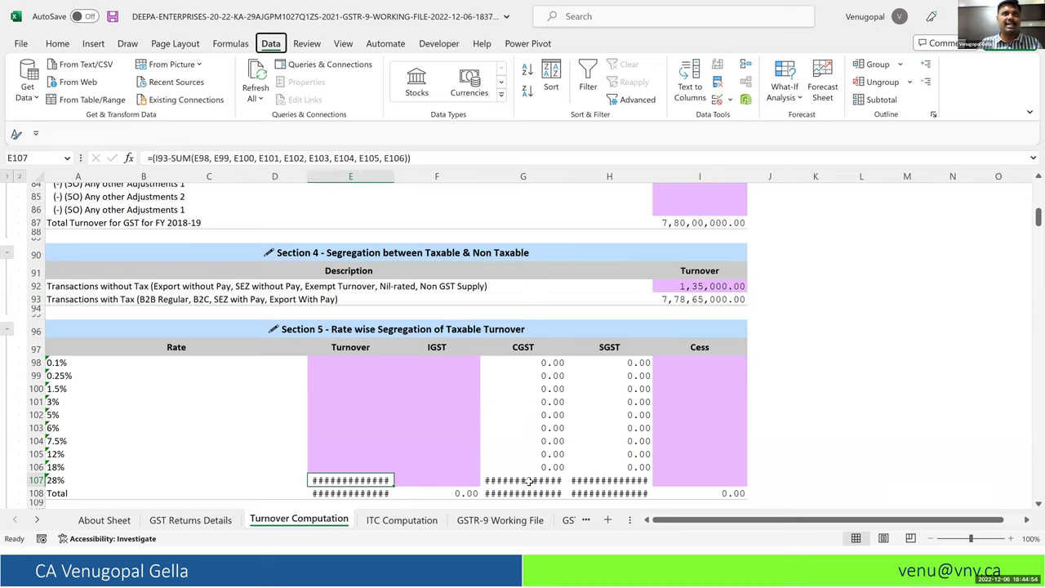
{"action": "left_click", "coordinate": [359, 365]}
{"action": "scroll", "coordinate": [358, 368], "scroll_direction": "down", "scroll_amount": 4}
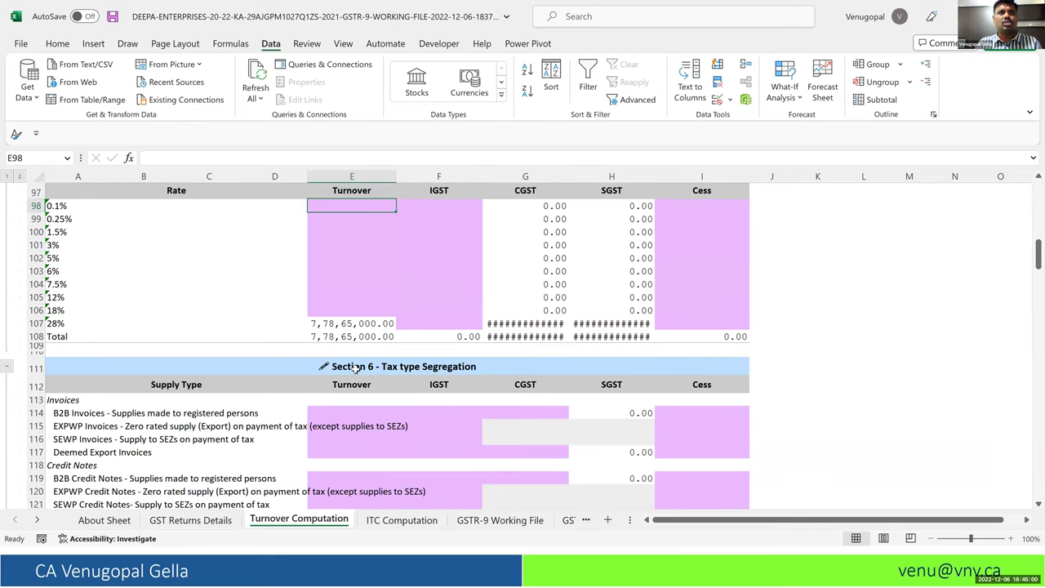
{"action": "scroll", "coordinate": [356, 368], "scroll_direction": "down", "scroll_amount": 4}
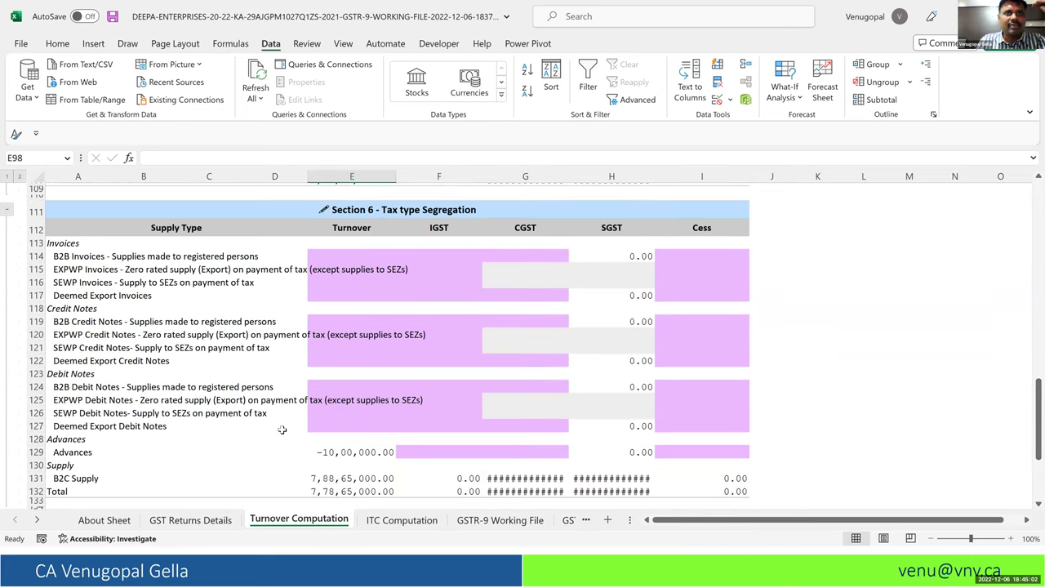
{"action": "left_click", "coordinate": [360, 453]}
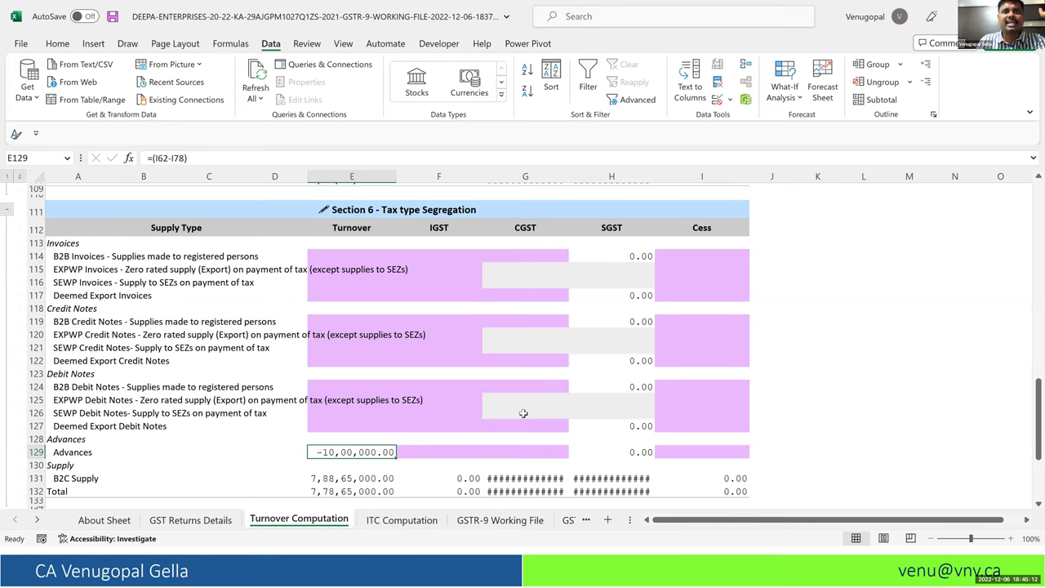
Step: Autofit the CGST, SGST and Cess columns to Section 7's Total Liability row, G144:I144
{"action": "scroll", "coordinate": [523, 414], "scroll_direction": "down", "scroll_amount": 6}
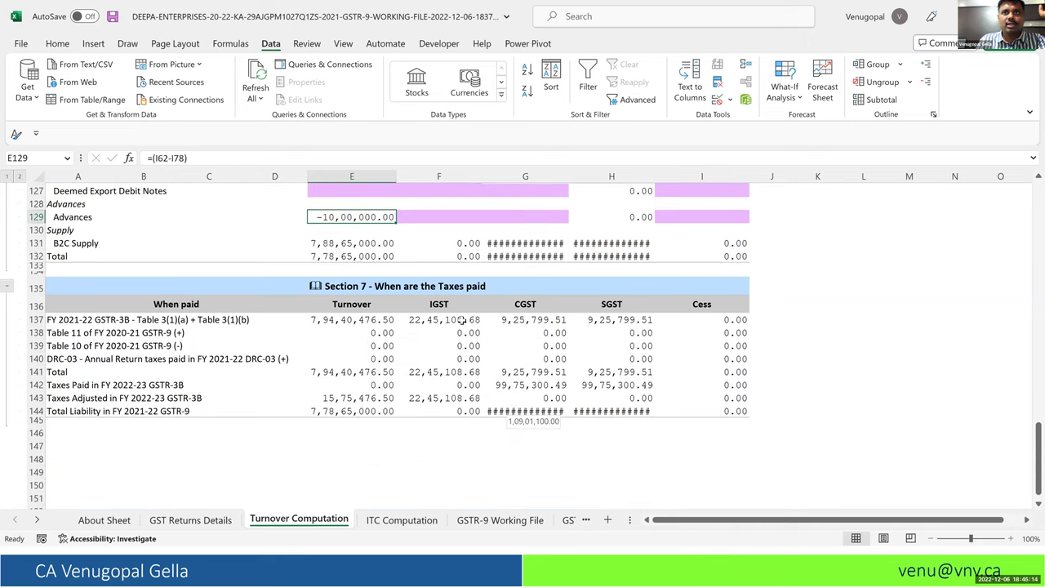
{"action": "left_click", "coordinate": [525, 411]}
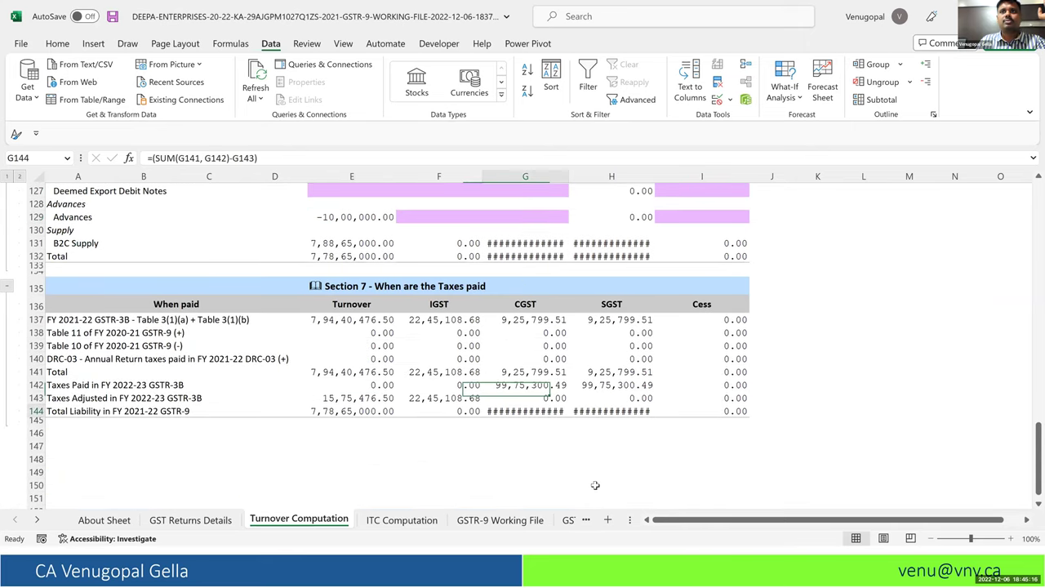
{"action": "key", "text": "shift+Right"}
{"action": "key", "text": "shift+Right"}
{"action": "key", "text": "alt+o"}
{"action": "key", "text": "c"}
{"action": "key", "text": "a"}
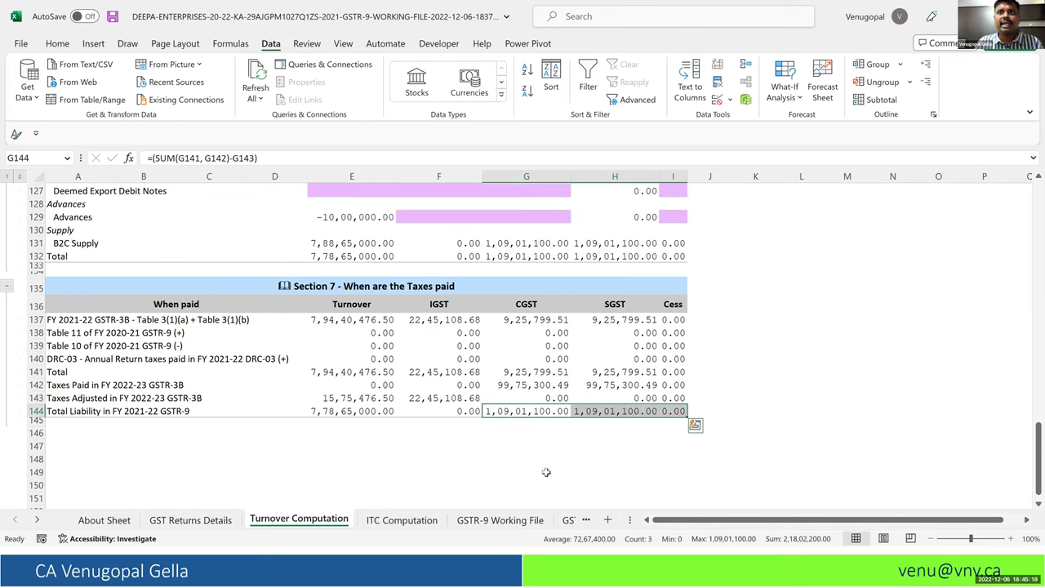
Step: Examine Section 7's formulas for 2021-22 GSTR-3B taxes, the total and the total liability, comparing them with Section 6
{"action": "left_click", "coordinate": [357, 319]}
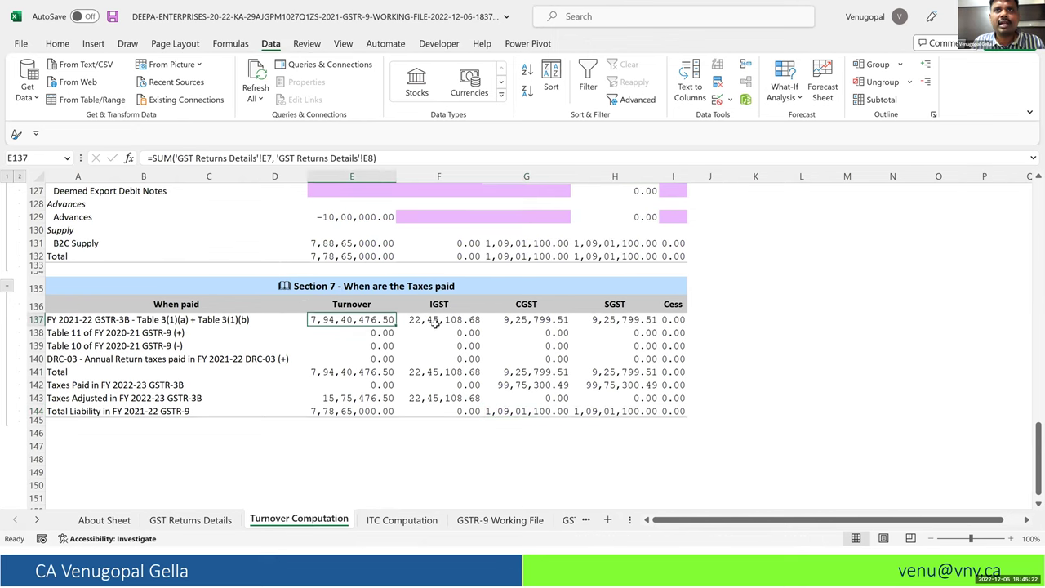
{"action": "key", "text": "Right"}
{"action": "key", "text": "Right"}
{"action": "key", "text": "Right"}
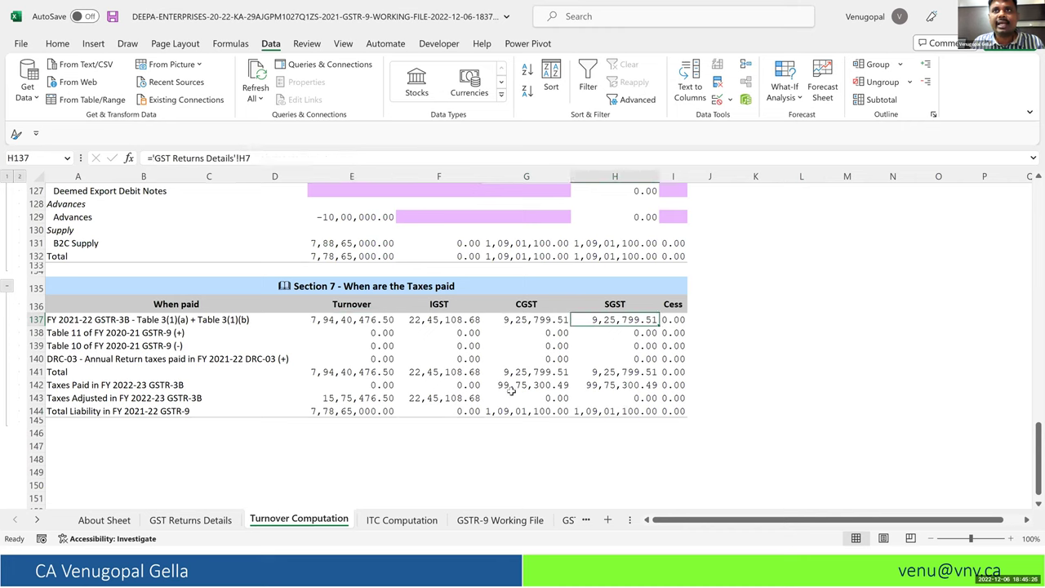
{"action": "key", "text": "Down"}
{"action": "key", "text": "Down"}
{"action": "key", "text": "Down"}
{"action": "key", "text": "Down"}
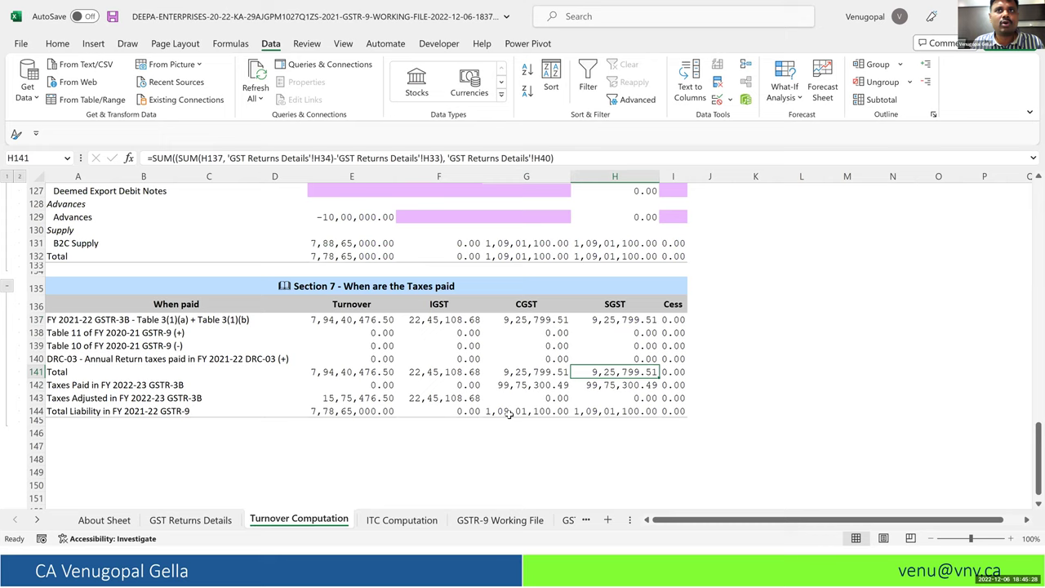
{"action": "key", "text": "Down"}
{"action": "key", "text": "Down"}
{"action": "key", "text": "Down"}
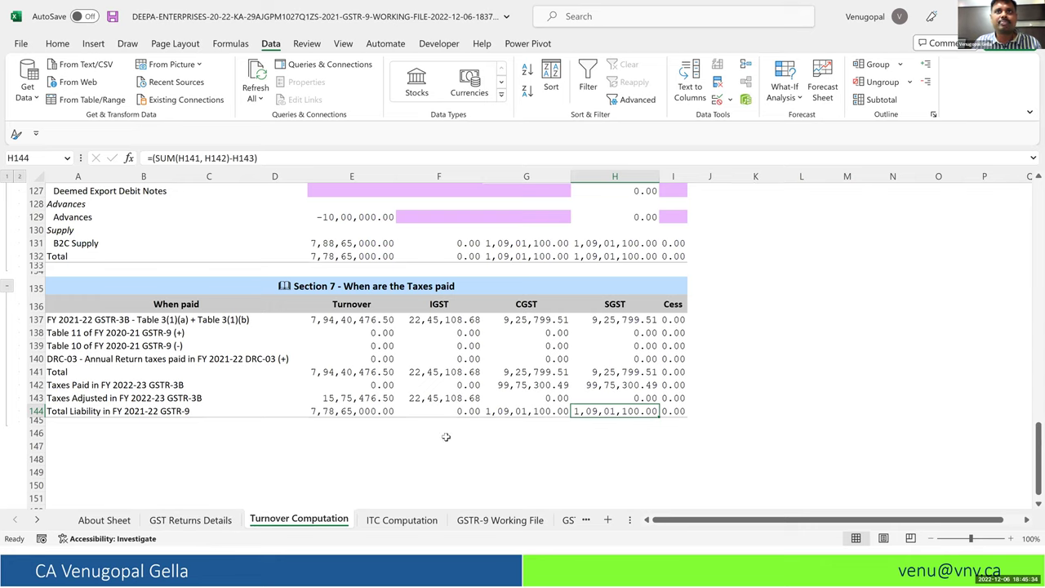
{"action": "left_click", "coordinate": [441, 324]}
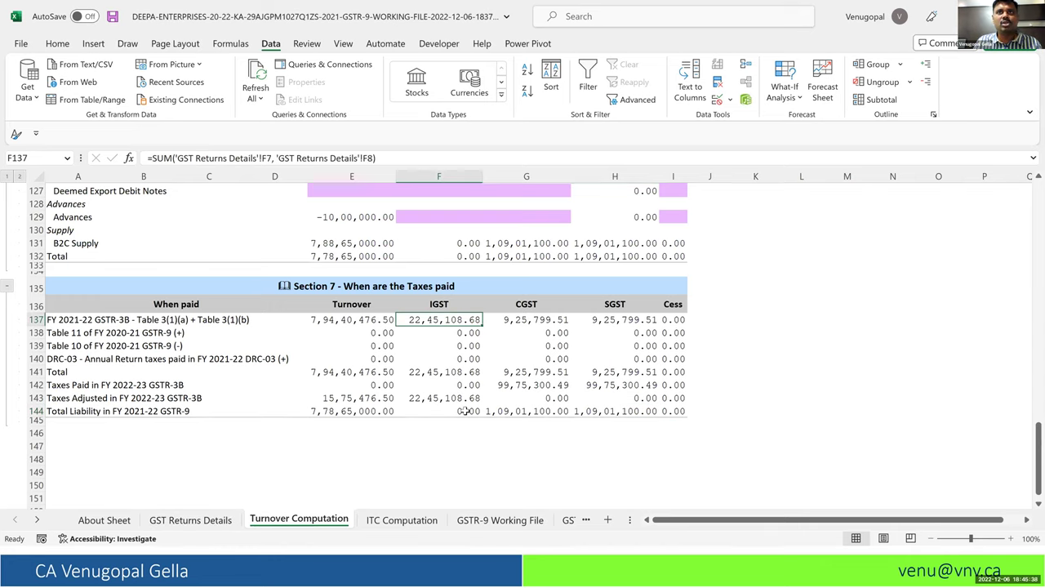
{"action": "scroll", "coordinate": [463, 412], "scroll_direction": "up", "scroll_amount": 6}
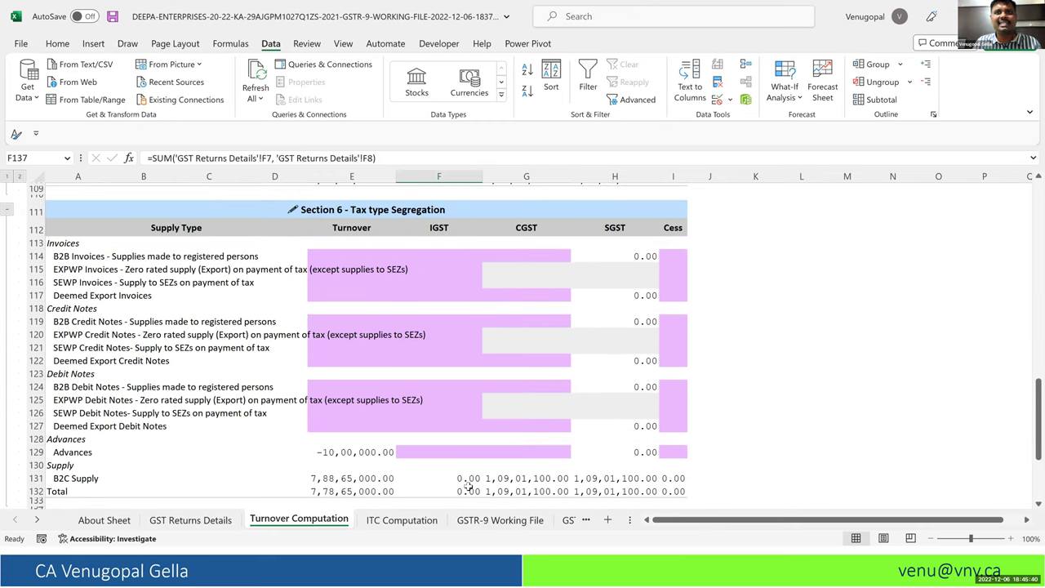
{"action": "scroll", "coordinate": [469, 487], "scroll_direction": "down", "scroll_amount": 2}
Step: Review Sections 1 to 4 of the ITC Computation sheet, from gross ITC to reversed ITC
{"action": "left_click", "coordinate": [402, 520]}
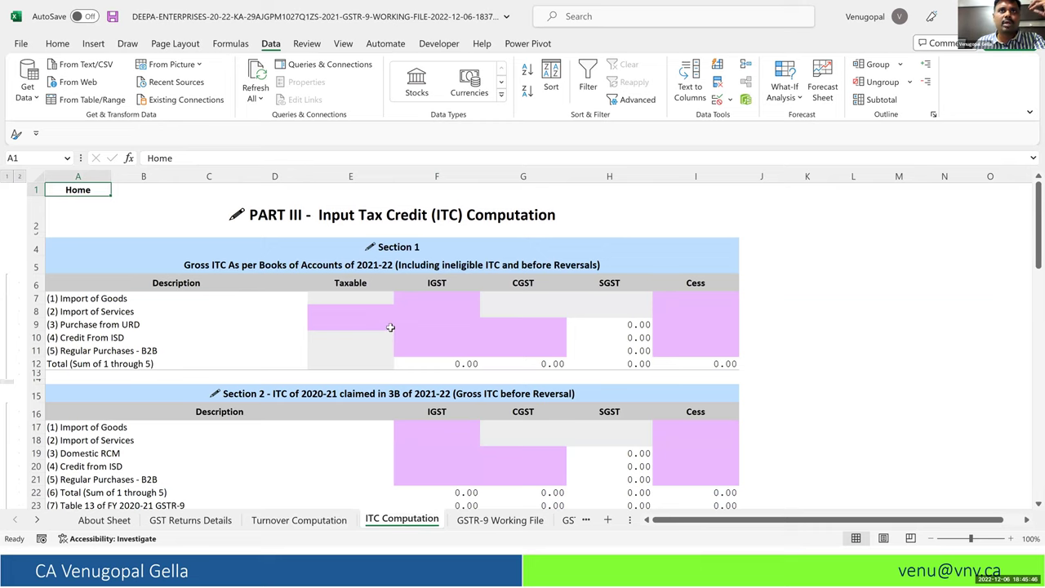
{"action": "scroll", "coordinate": [390, 329], "scroll_direction": "down", "scroll_amount": 7}
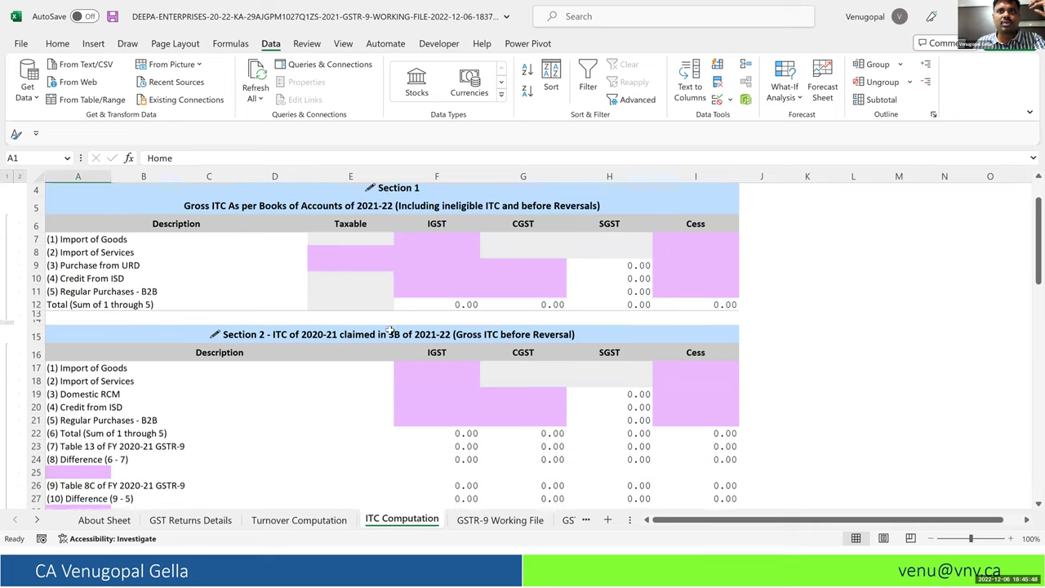
{"action": "scroll", "coordinate": [390, 330], "scroll_direction": "down", "scroll_amount": 2}
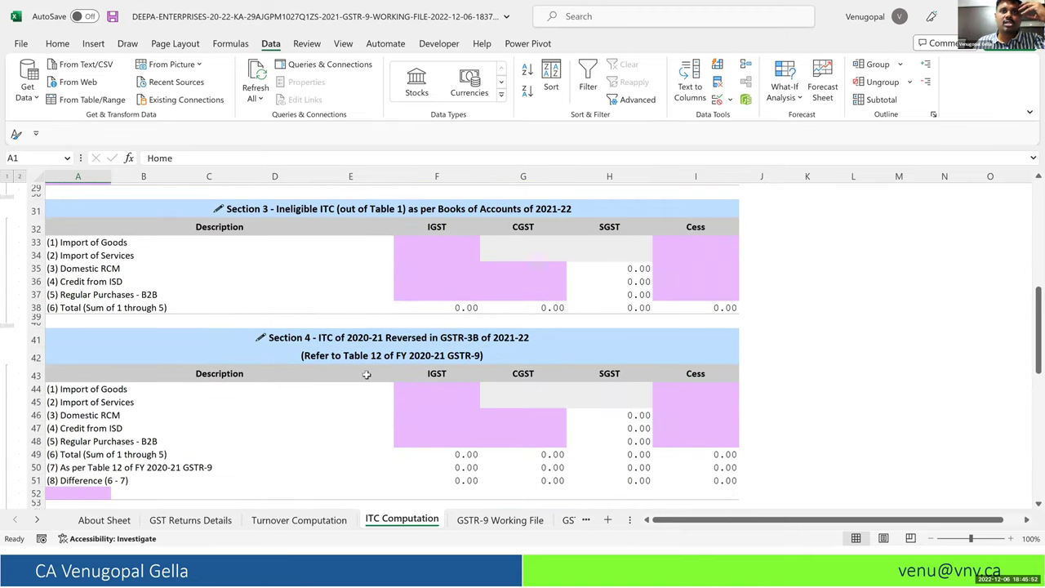
{"action": "left_click", "coordinate": [259, 343]}
Step: Review Tables 4 to 8 on the GSTR-9 Working File sheet
{"action": "left_click", "coordinate": [507, 524]}
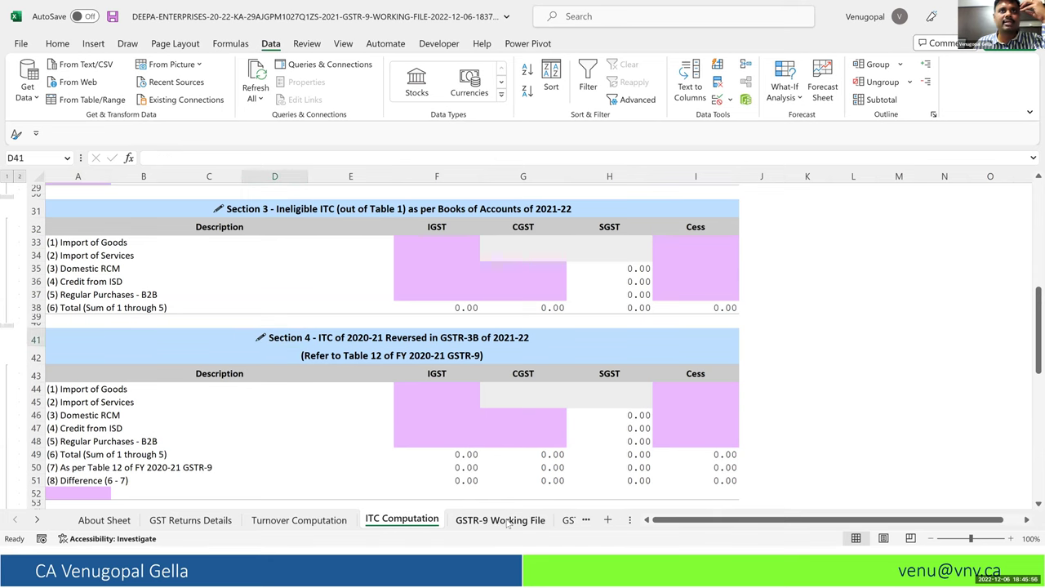
{"action": "key", "text": "ctrl+Page_Down"}
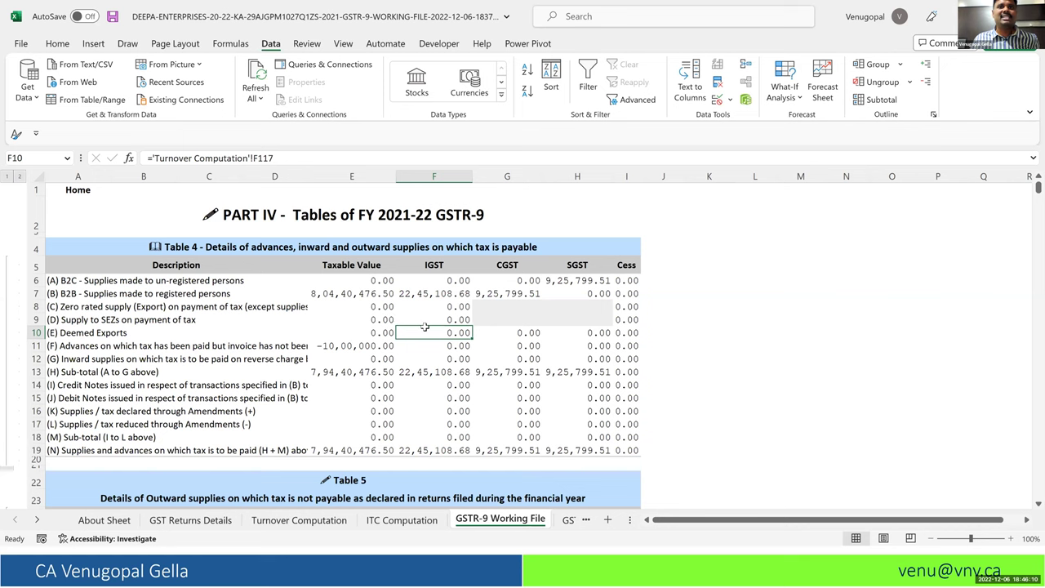
{"action": "scroll", "coordinate": [425, 327], "scroll_direction": "down", "scroll_amount": 2}
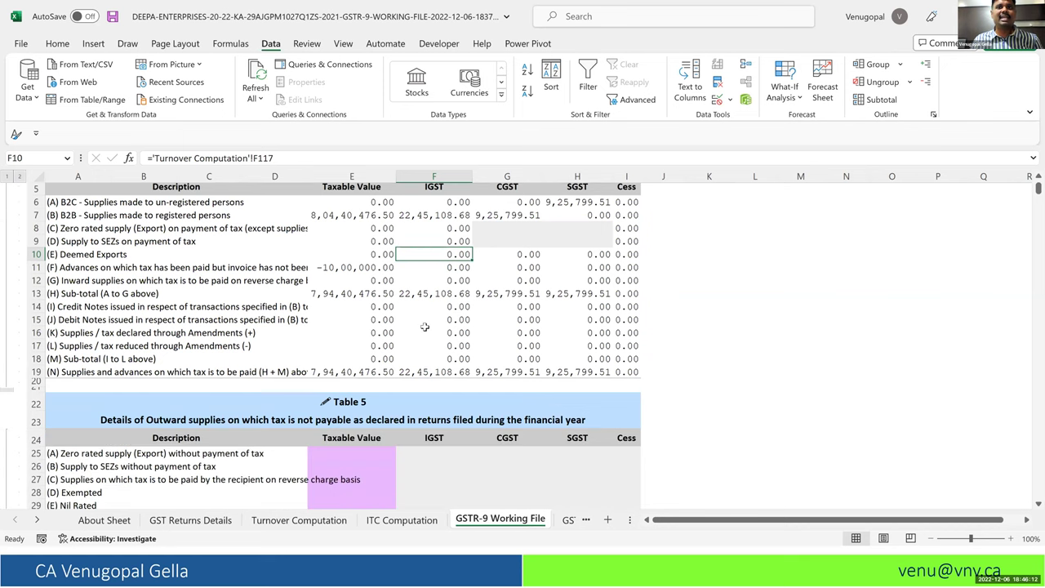
{"action": "scroll", "coordinate": [423, 327], "scroll_direction": "down", "scroll_amount": 4}
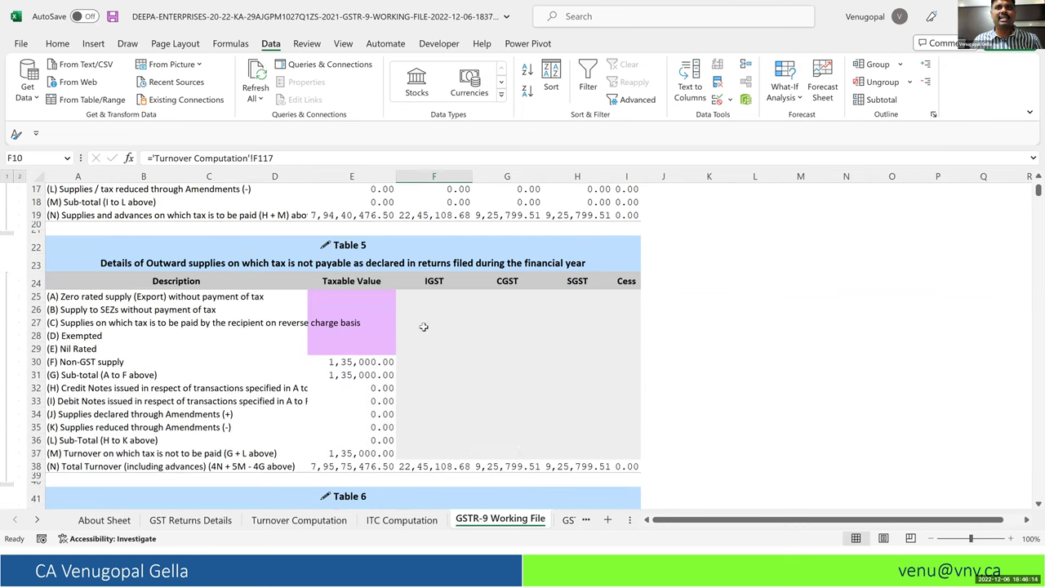
{"action": "scroll", "coordinate": [423, 327], "scroll_direction": "down", "scroll_amount": 10}
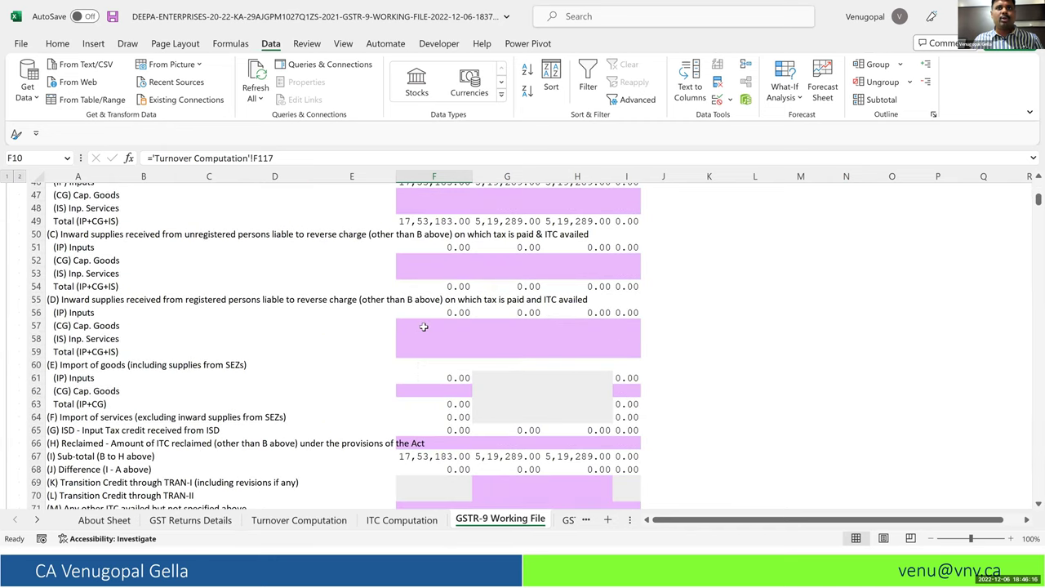
{"action": "scroll", "coordinate": [424, 327], "scroll_direction": "down", "scroll_amount": 12}
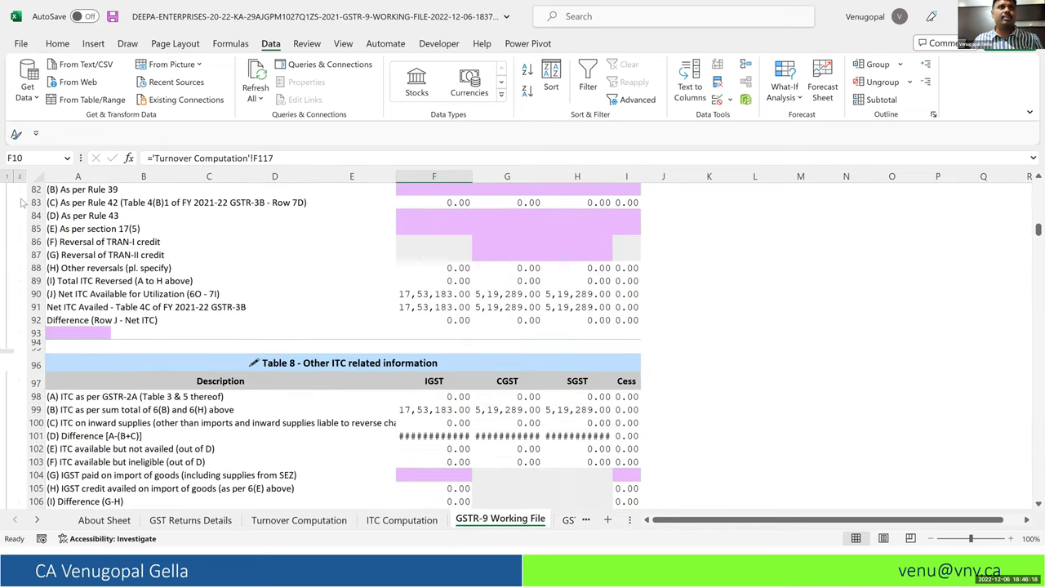
Step: Turn off summary rows below detail in the outline settings and collapse all table groups on the GSTR-9 Working File sheet
{"action": "left_click", "coordinate": [933, 114]}
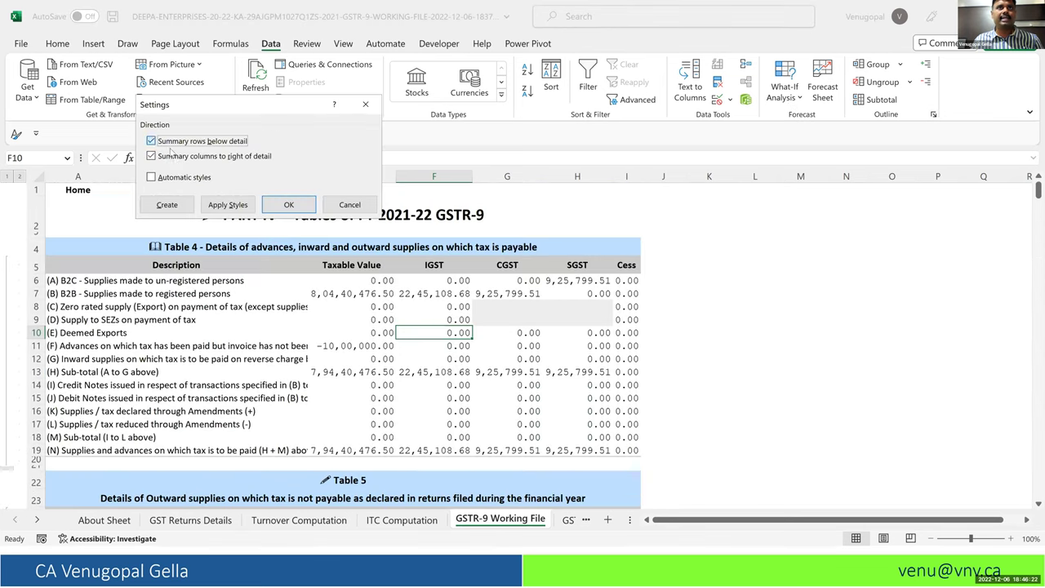
{"action": "left_click", "coordinate": [170, 145]}
{"action": "left_click", "coordinate": [289, 204]}
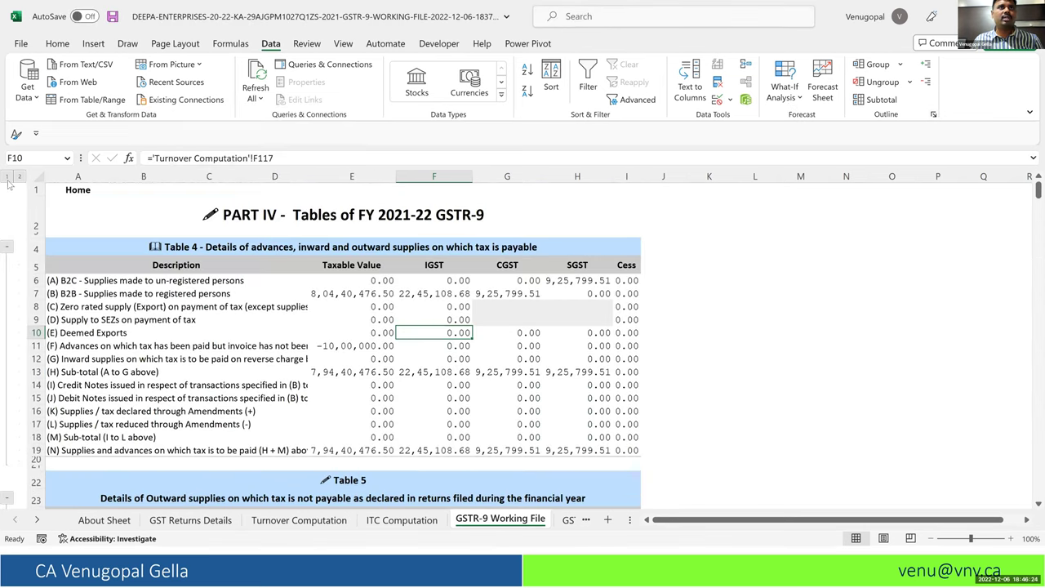
{"action": "left_click", "coordinate": [9, 176]}
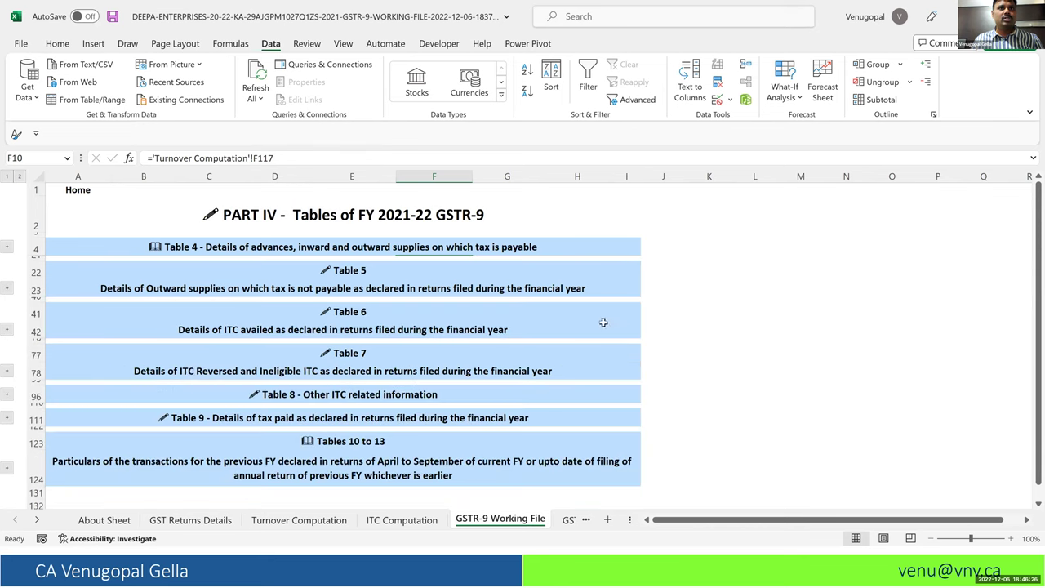
Step: Expand Table 8 and autofit the IGST, CGST and SGST columns to its (D) Difference row
{"action": "left_click", "coordinate": [7, 397]}
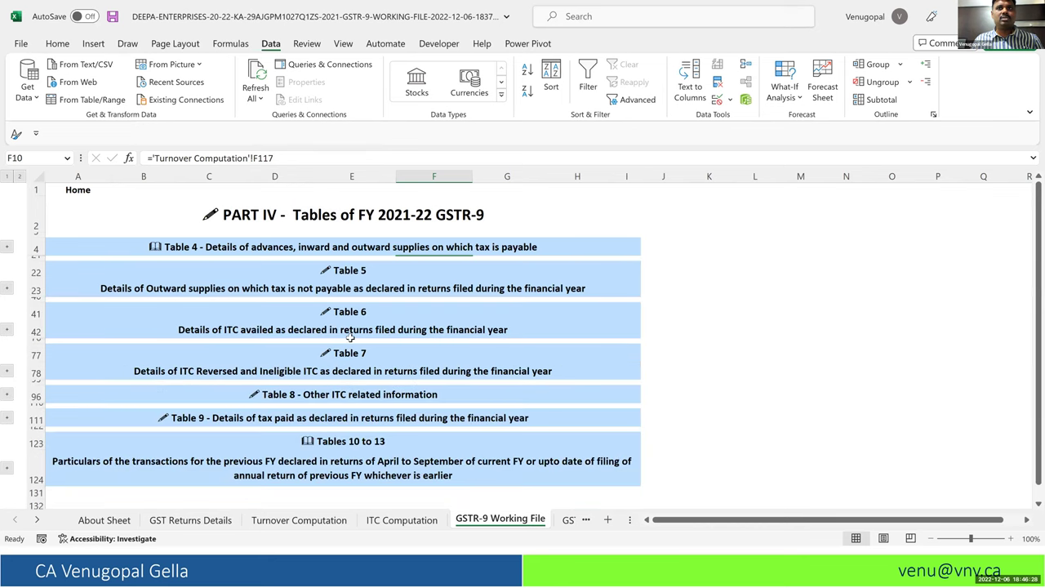
{"action": "scroll", "coordinate": [336, 398], "scroll_direction": "down", "scroll_amount": 1}
{"action": "left_click_drag", "start_coordinate": [408, 395], "coordinate": [588, 395]}
{"action": "key", "text": "alt+o"}
{"action": "key", "text": "c"}
{"action": "key", "text": "a"}
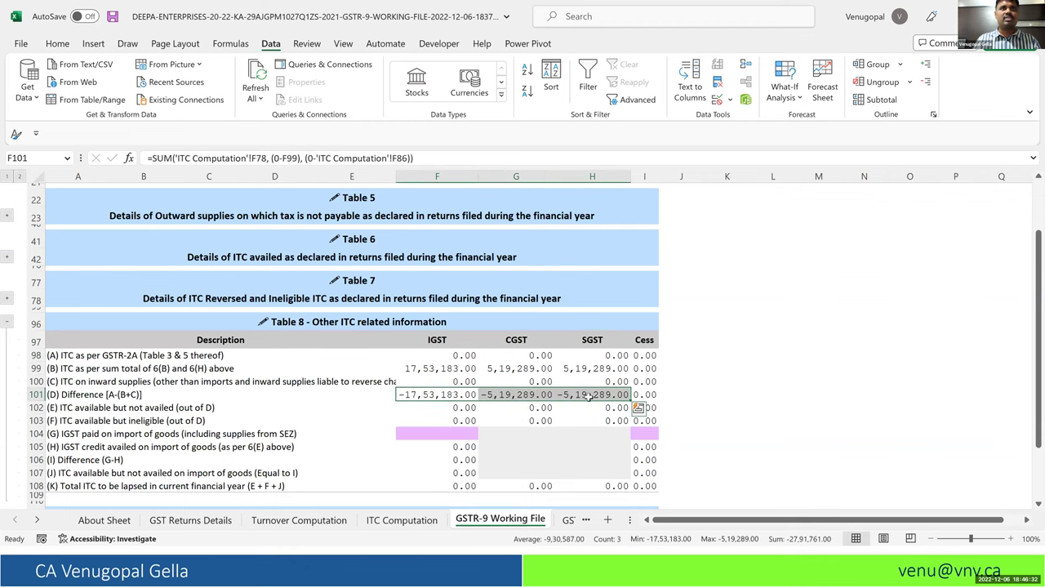
Step: Open the GSTR-2A Vs GSTR-9 (8A) reconciliation sheet from its View link on the About Sheet
{"action": "left_click", "coordinate": [102, 521]}
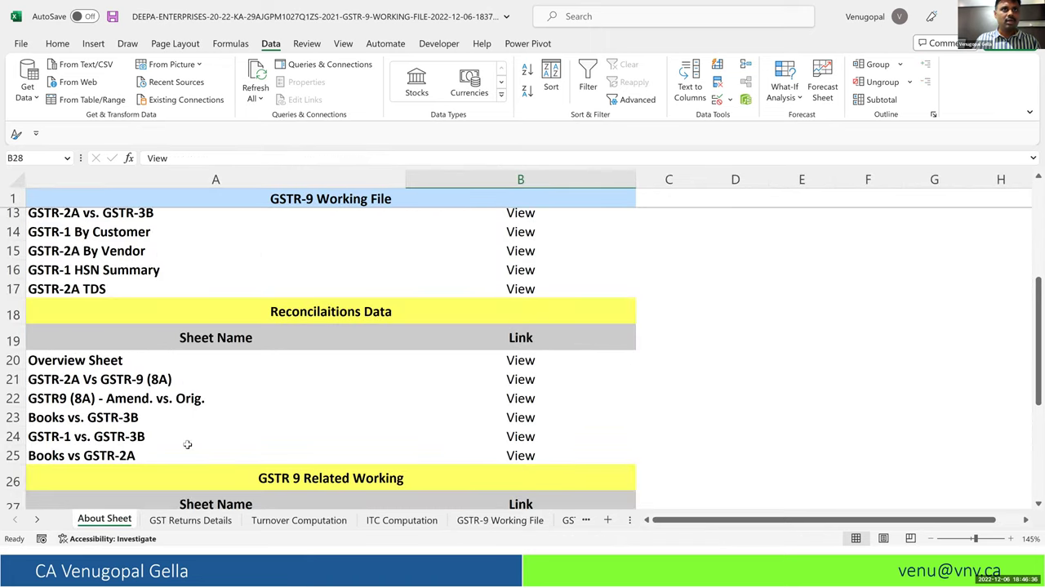
{"action": "left_click", "coordinate": [13, 379]}
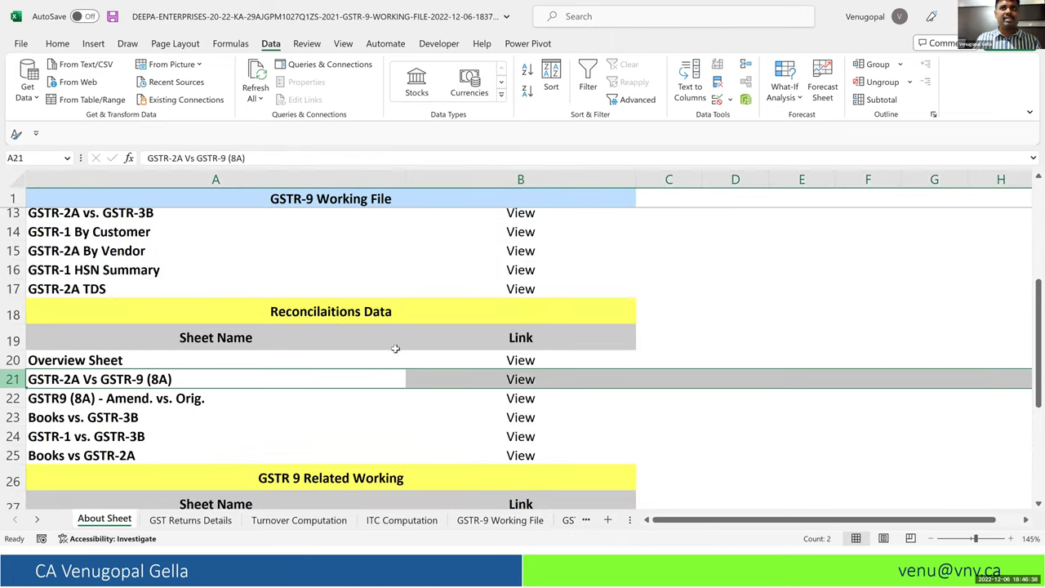
{"action": "left_click", "coordinate": [509, 377]}
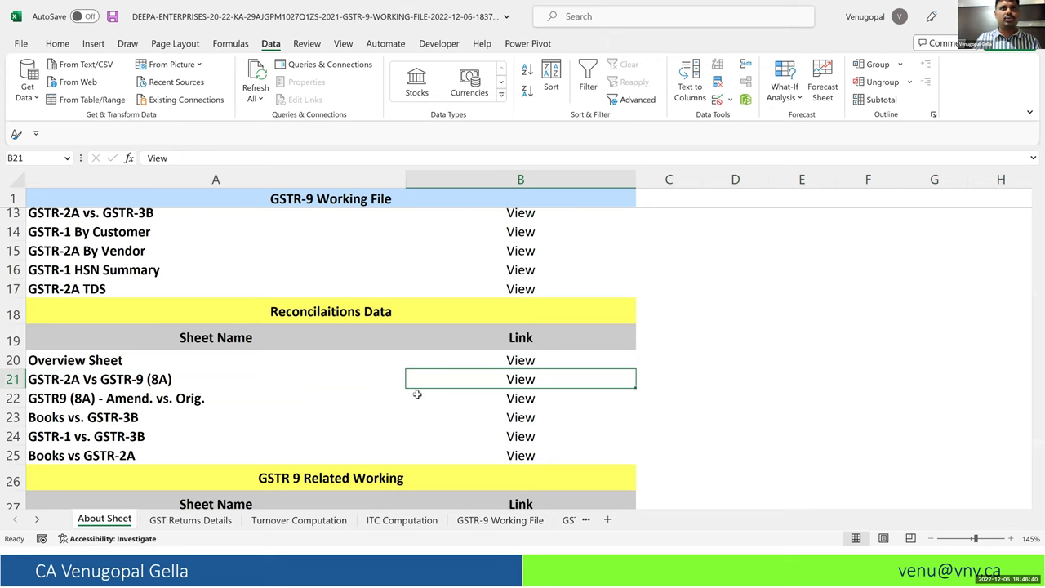
Step: Autofit the Taxable Amount through Total Taxes columns to rows 4 to 7 on the Overview Sheet
{"action": "left_click", "coordinate": [408, 523]}
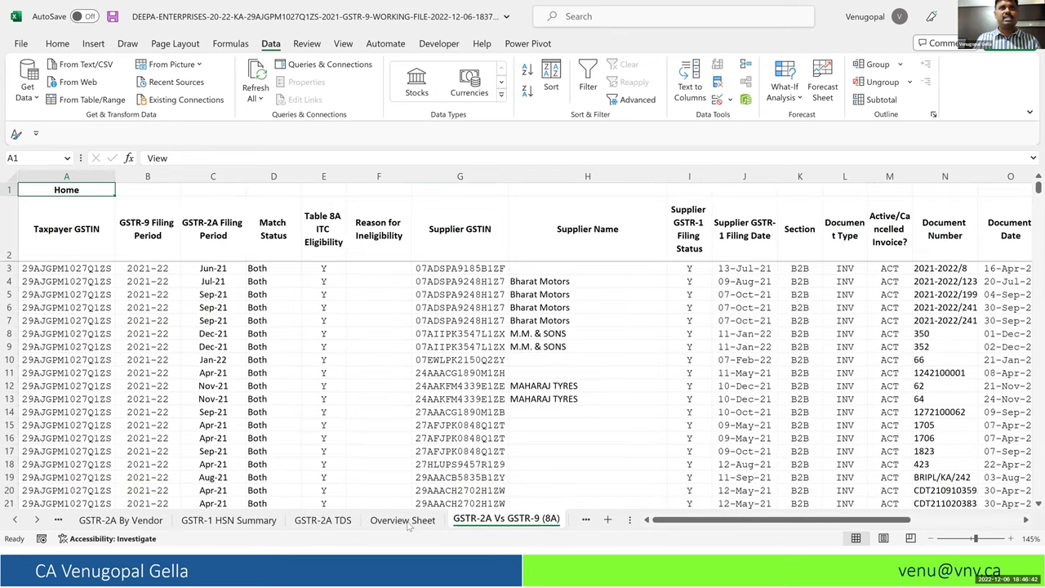
{"action": "left_click_drag", "start_coordinate": [236, 285], "coordinate": [565, 326]}
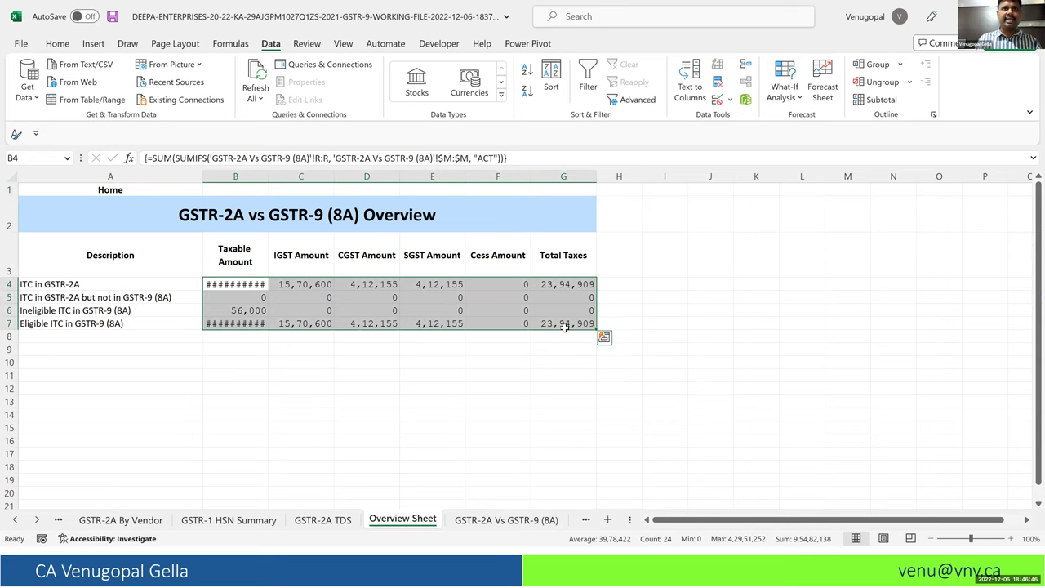
{"action": "key", "text": "alt+h"}
{"action": "key", "text": "o"}
{"action": "key", "text": "i"}
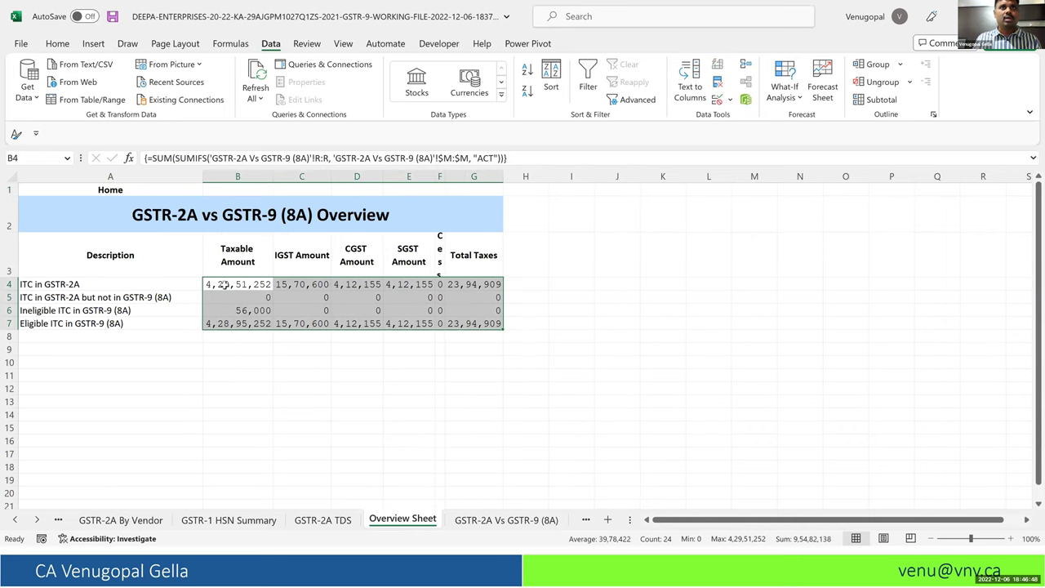
Step: Review the ITC in GSTR-2A, ineligible ITC and eligible ITC in GSTR-9 (8A) rows on the Overview Sheet
{"action": "left_click", "coordinate": [9, 284]}
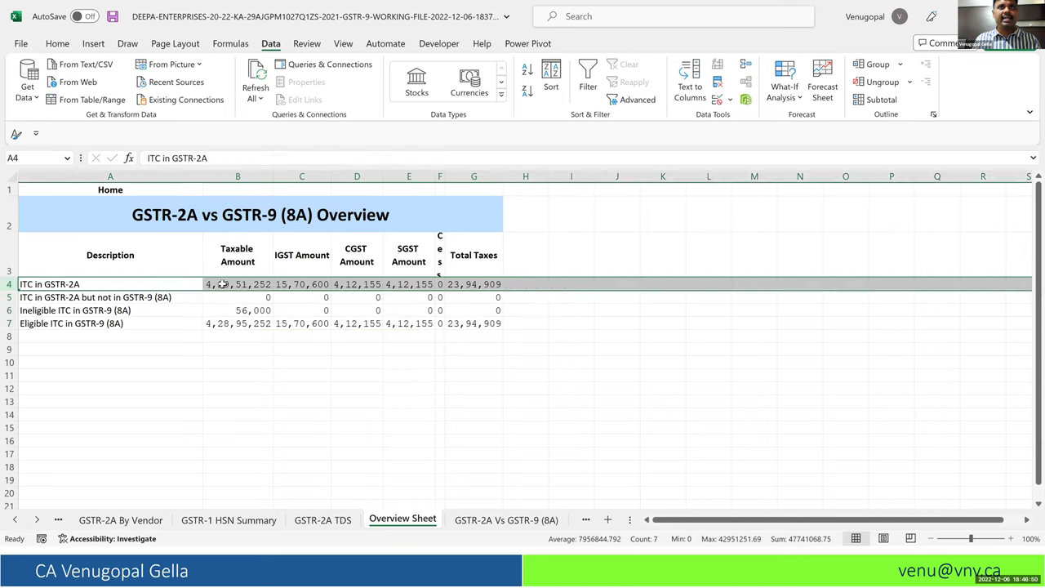
{"action": "left_click", "coordinate": [238, 284]}
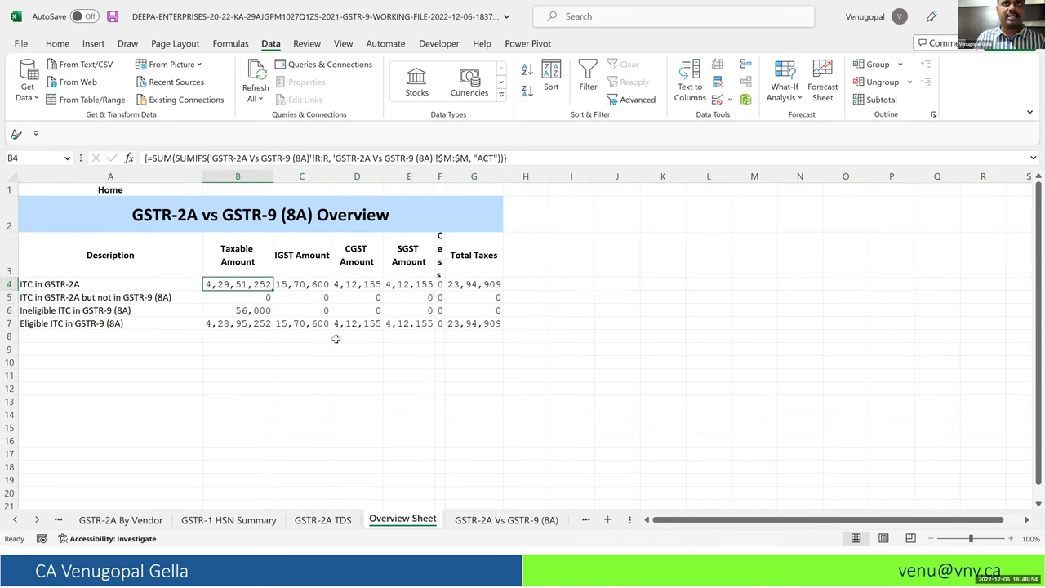
{"action": "key", "text": "ctrl+Down"}
{"action": "scroll", "coordinate": [347, 344], "scroll_direction": "up", "scroll_amount": 4, "text": "ctrl"}
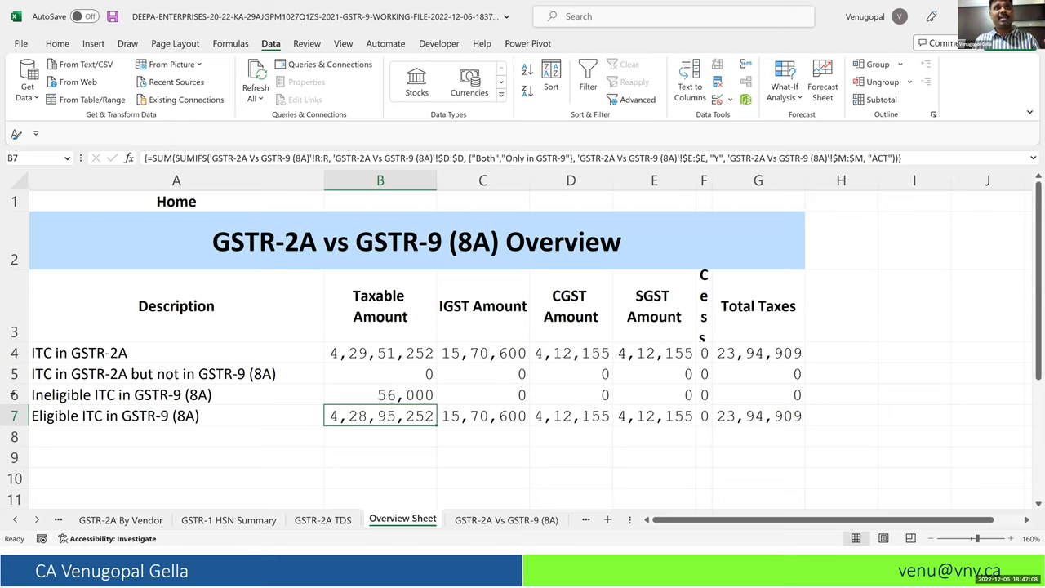
{"action": "left_click", "coordinate": [14, 394]}
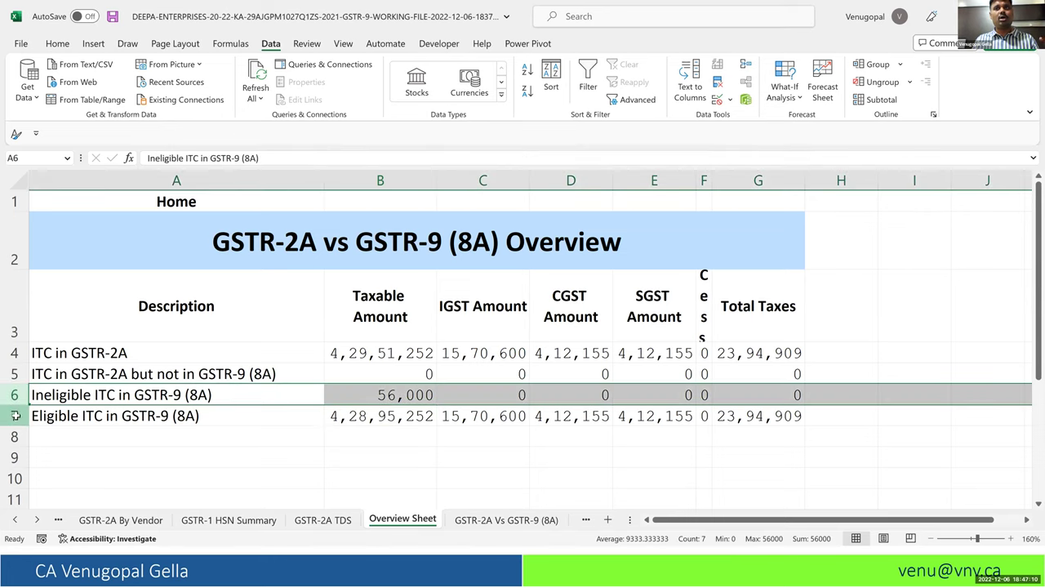
{"action": "left_click", "coordinate": [14, 416]}
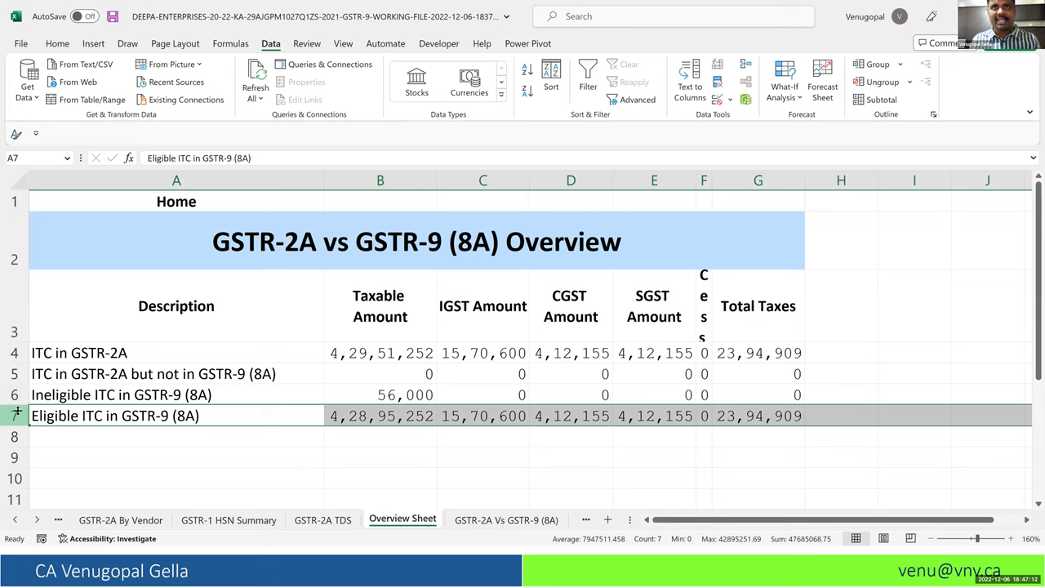
{"action": "left_click", "coordinate": [487, 416]}
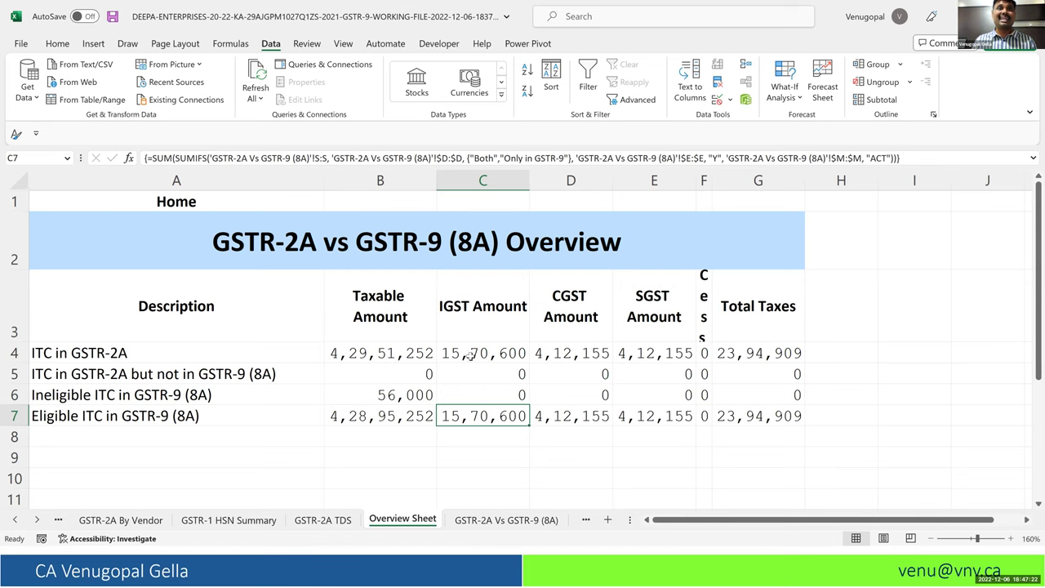
Step: Return to the About Sheet through the Home link, check the GSTR 9 information sources slide, and view the start of the sheet index
{"action": "left_click", "coordinate": [167, 207]}
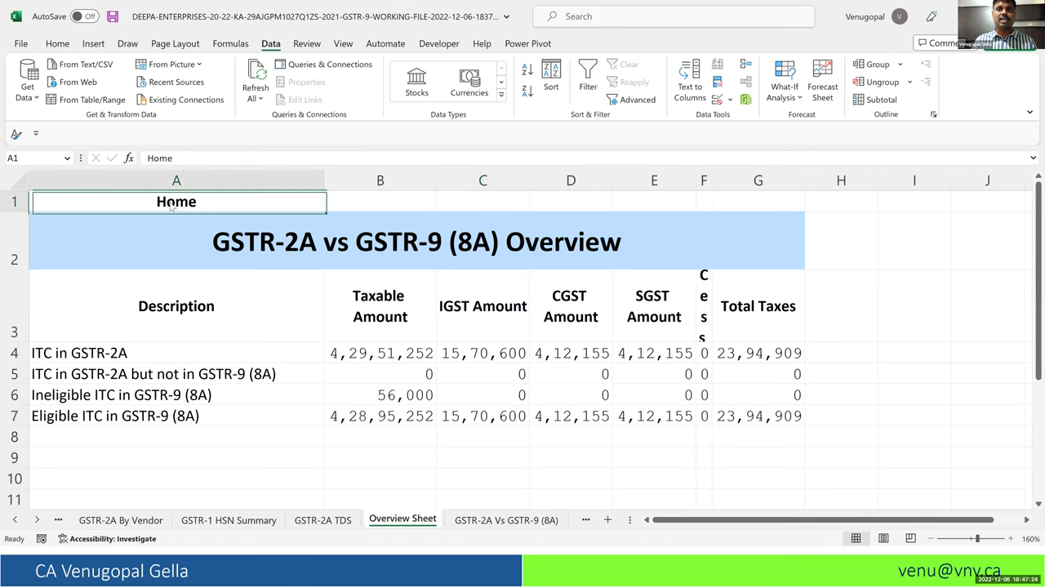
{"action": "key", "text": "alt+Tab"}
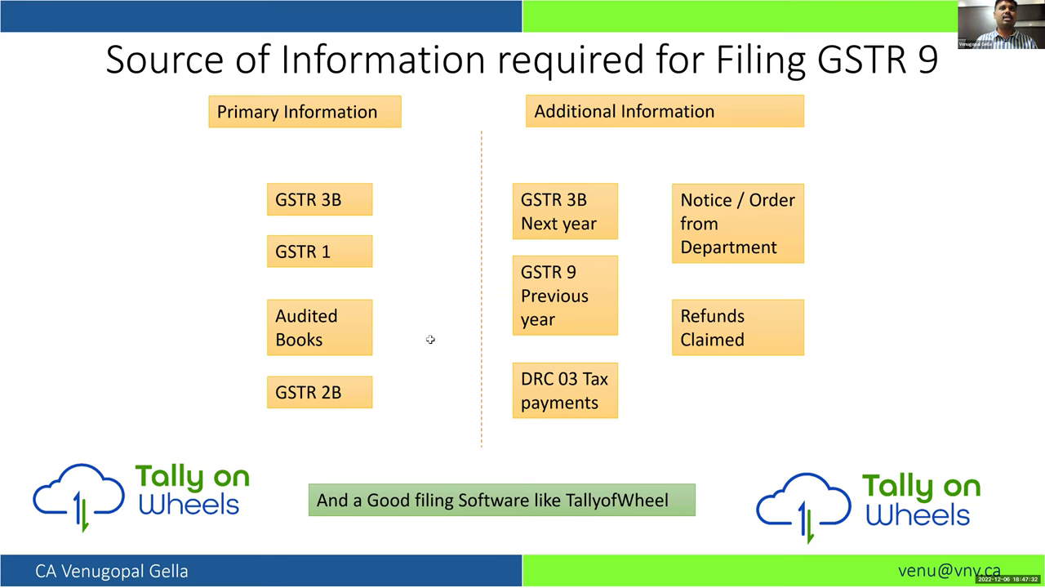
{"action": "key", "text": "alt+Tab"}
{"action": "scroll", "coordinate": [430, 338], "scroll_direction": "up", "scroll_amount": 3}
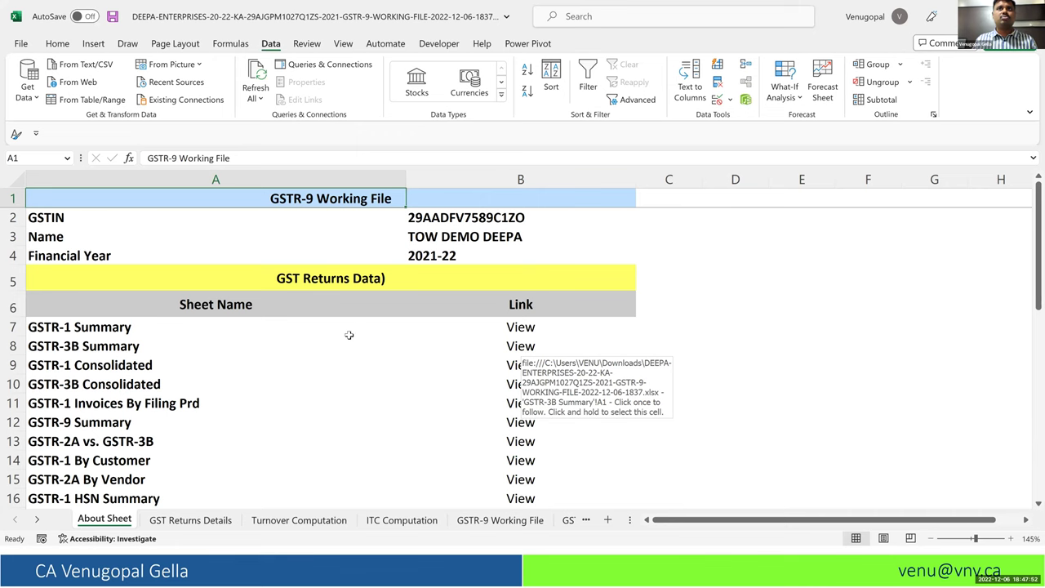
Step: Switch to the PowerPoint slide show and jump to slide 59, Preparation of GSTR 9 using TallyonWheels DEMO 2
{"action": "key", "text": "alt+Tab"}
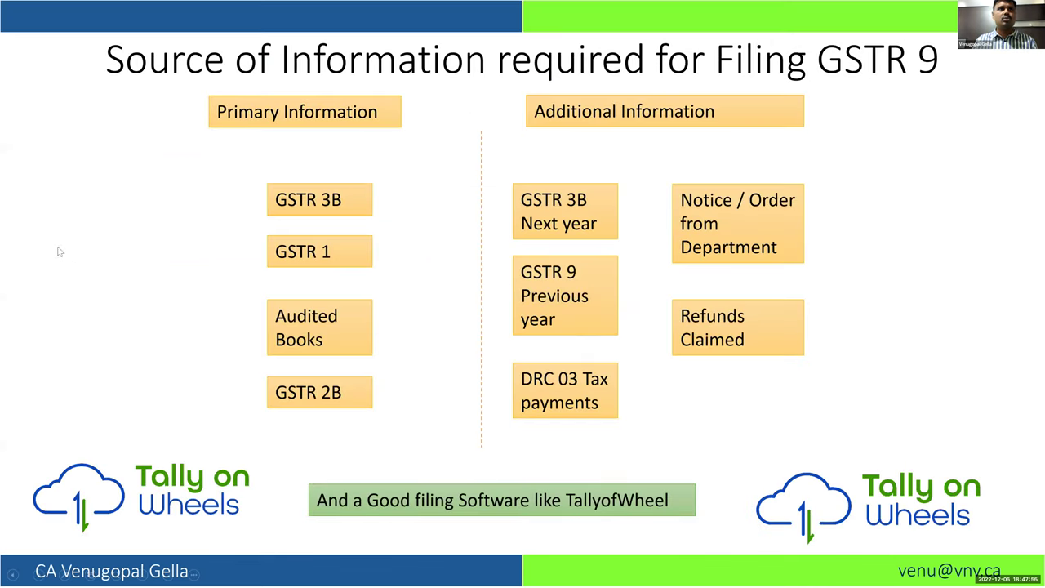
{"action": "key", "text": "minus"}
{"action": "left_click", "coordinate": [61, 247]}
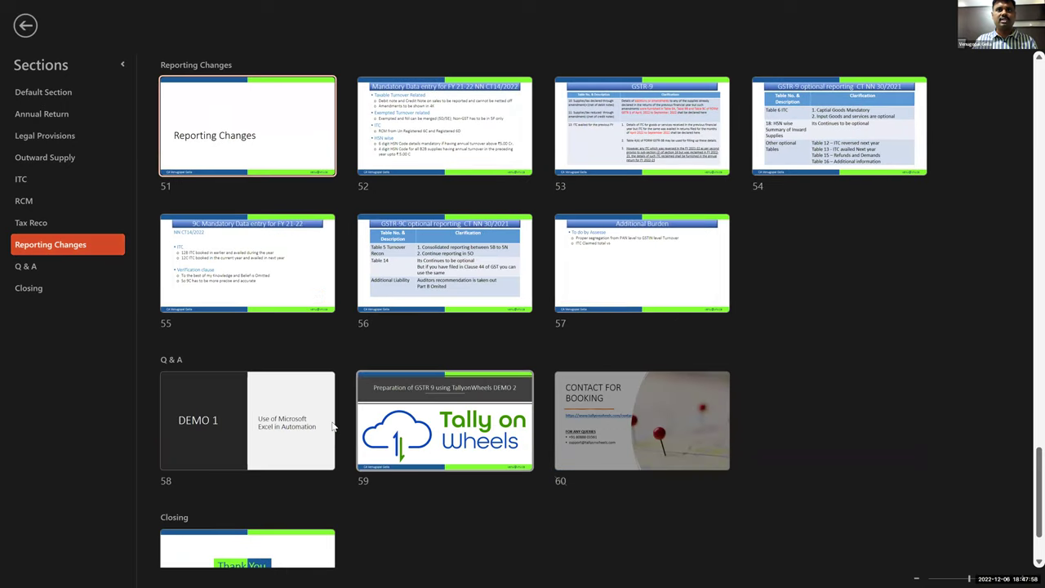
{"action": "left_click", "coordinate": [419, 418]}
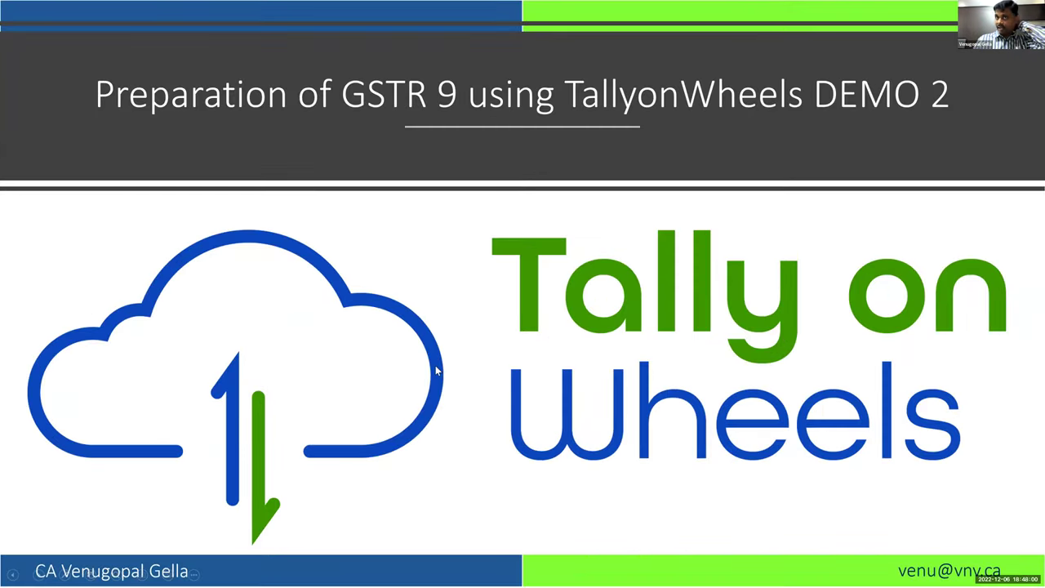
Step: Advance the slide show to the closing Thank You slide
{"action": "key", "text": "Left"}
{"action": "key", "text": "Right"}
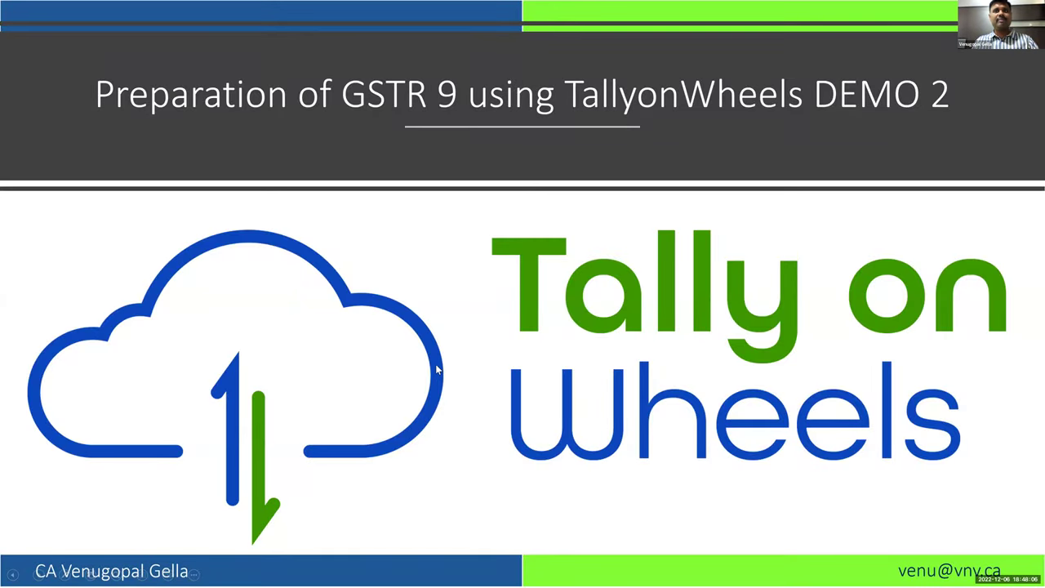
{"action": "key", "text": "Right"}
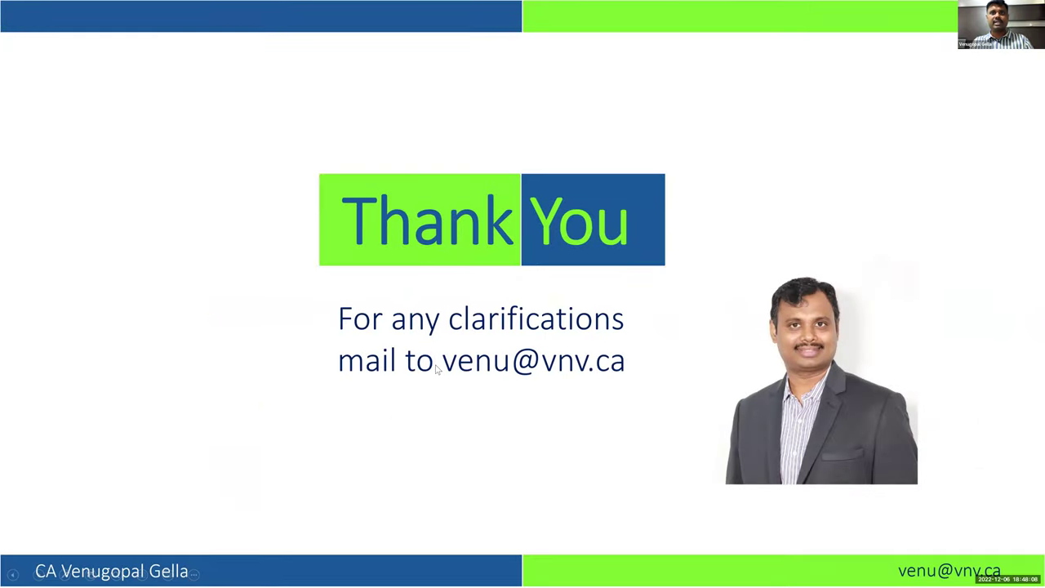